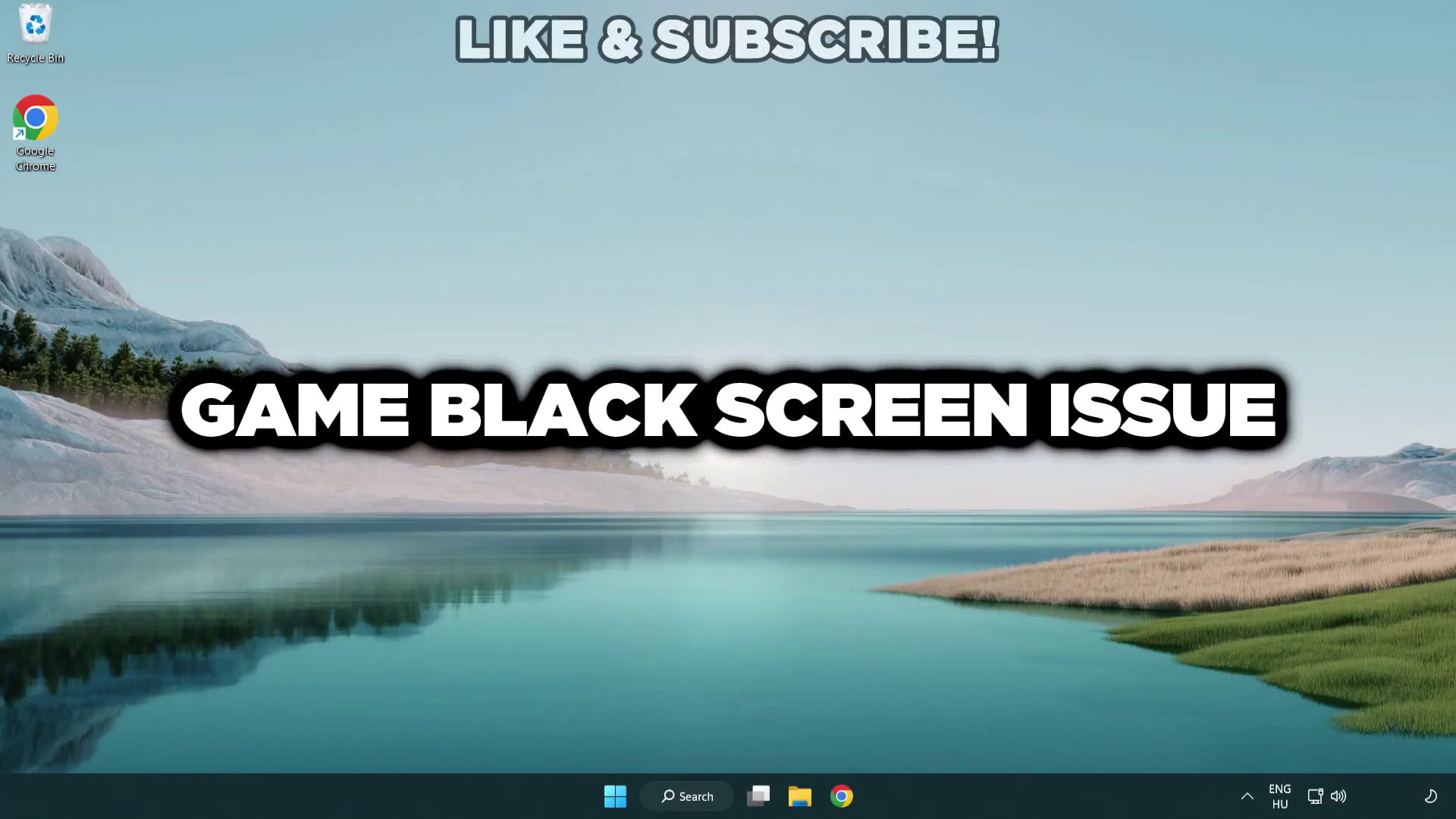
Search Windows for 'device manager' and open the Device Manager best match
{"action": "left_click", "coordinate": [696, 796]}
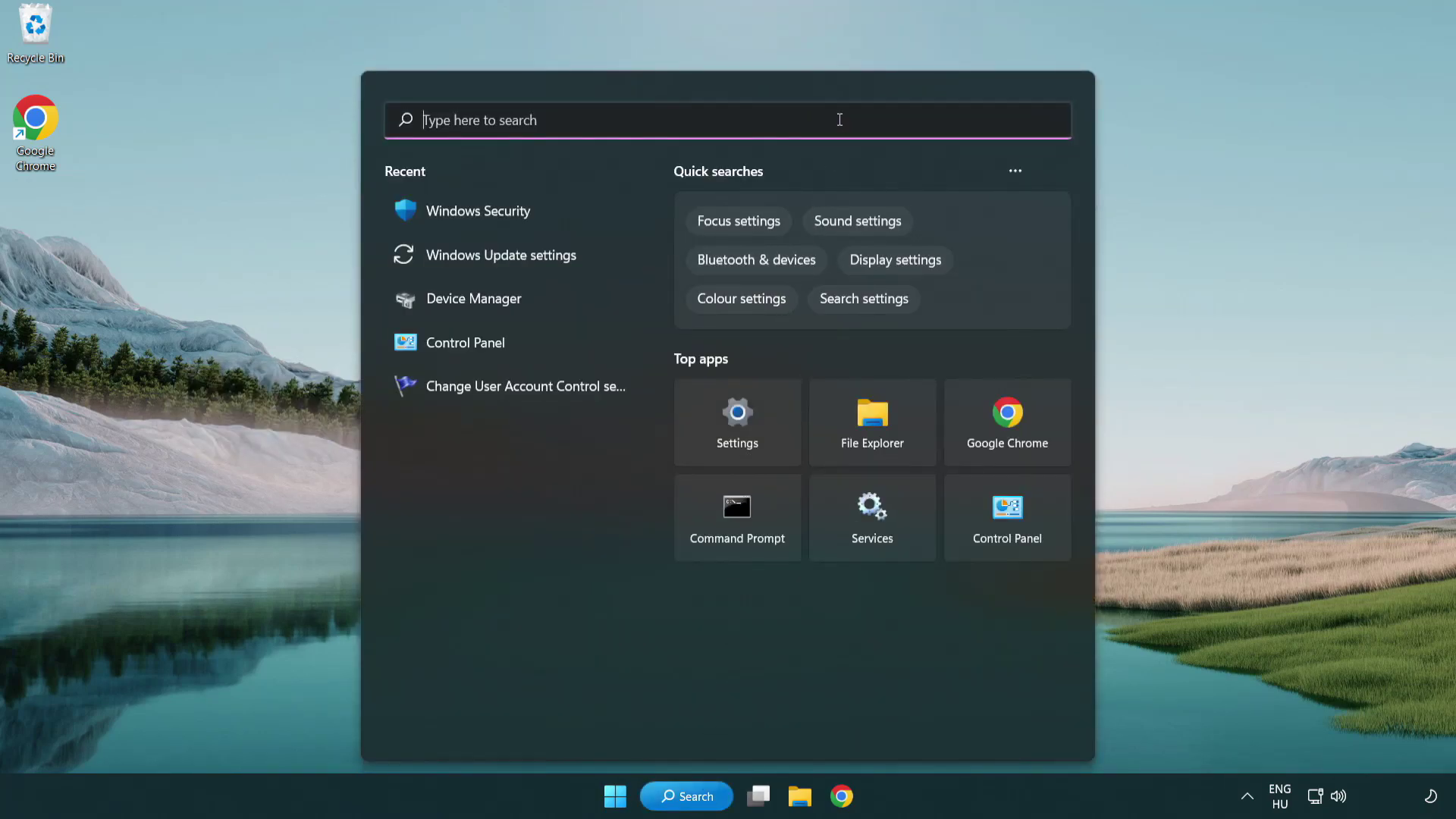
{"action": "type", "text": "device m"}
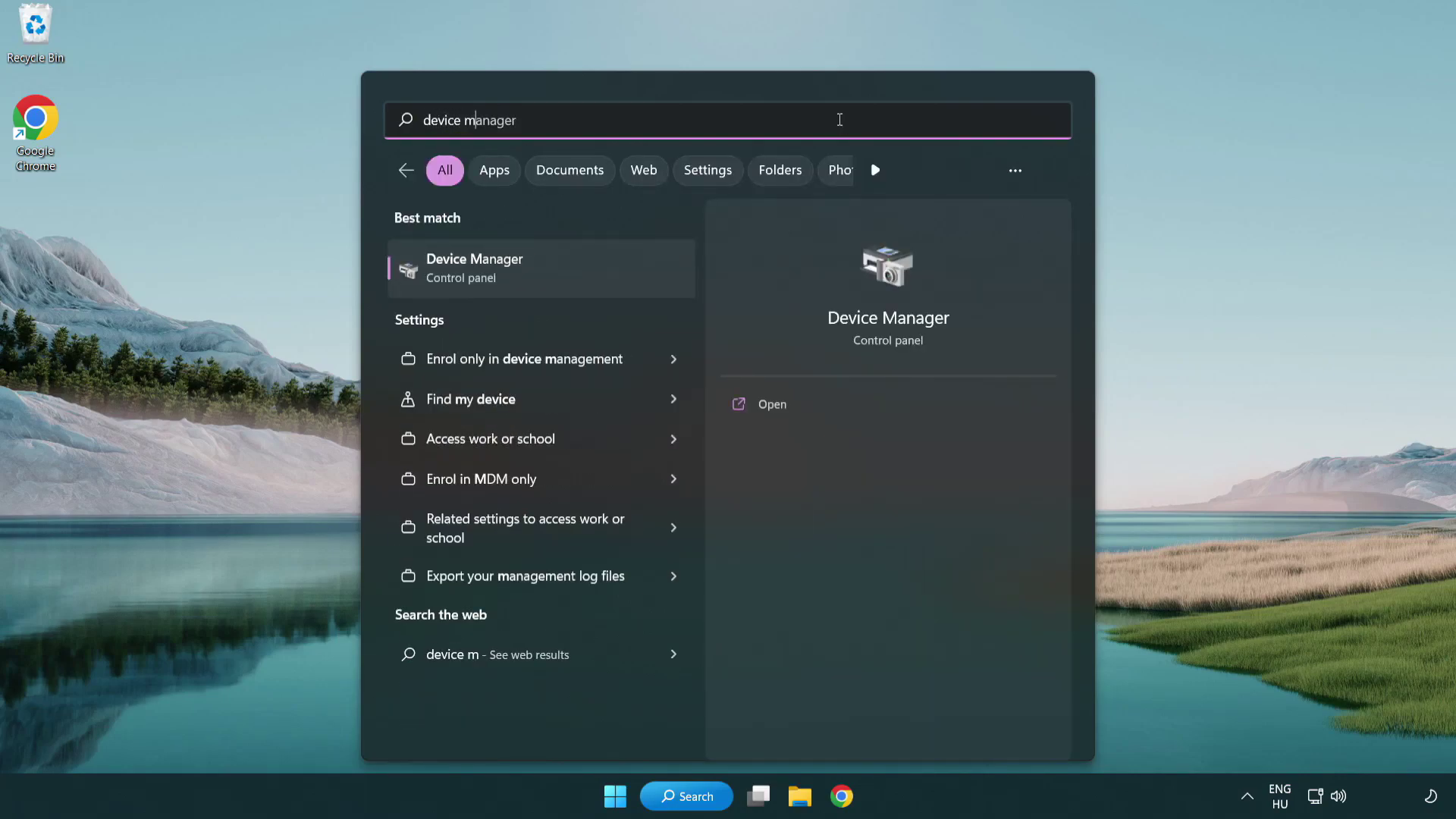
{"action": "type", "text": "anager"}
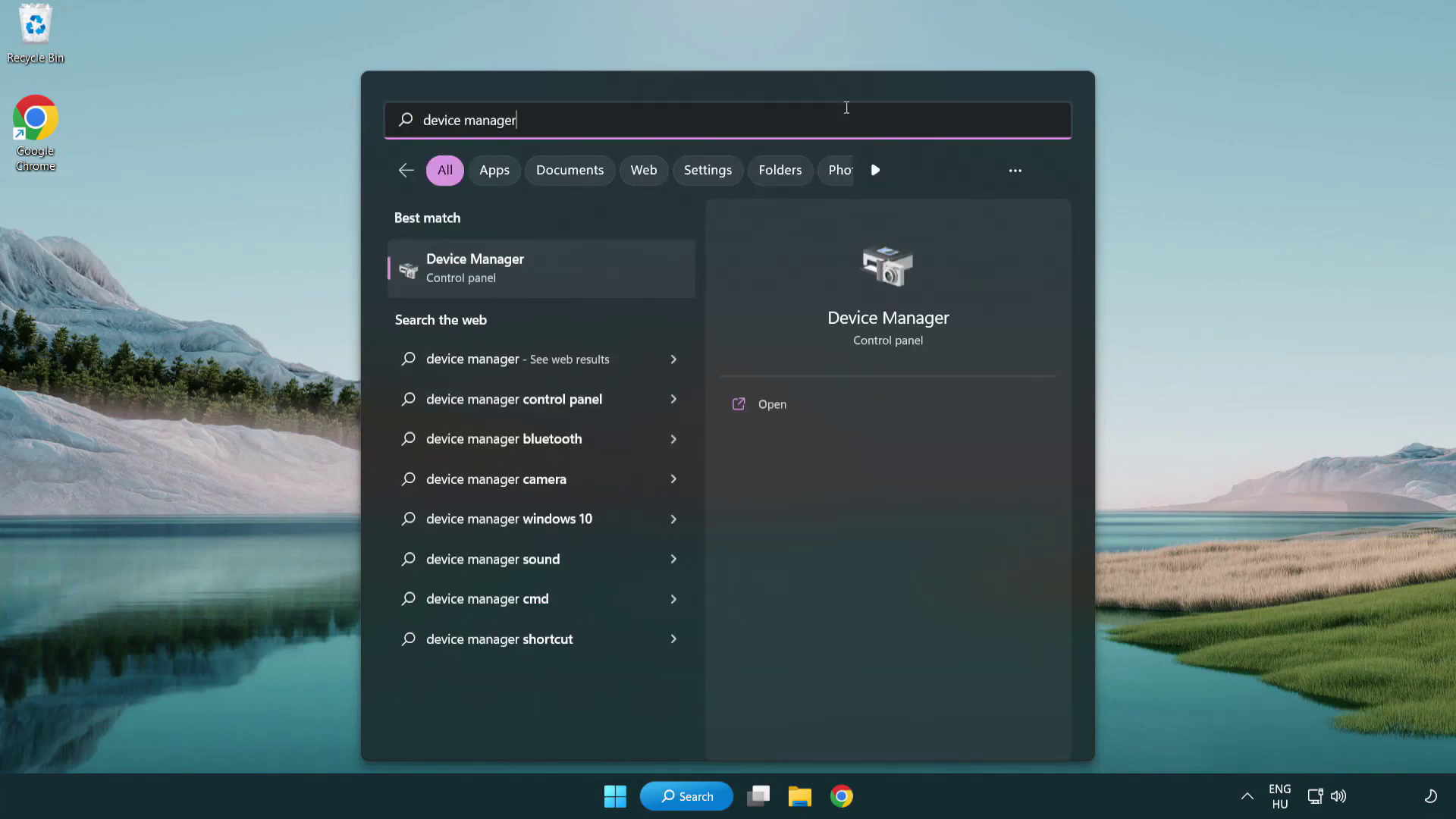
{"action": "left_click", "coordinate": [583, 274]}
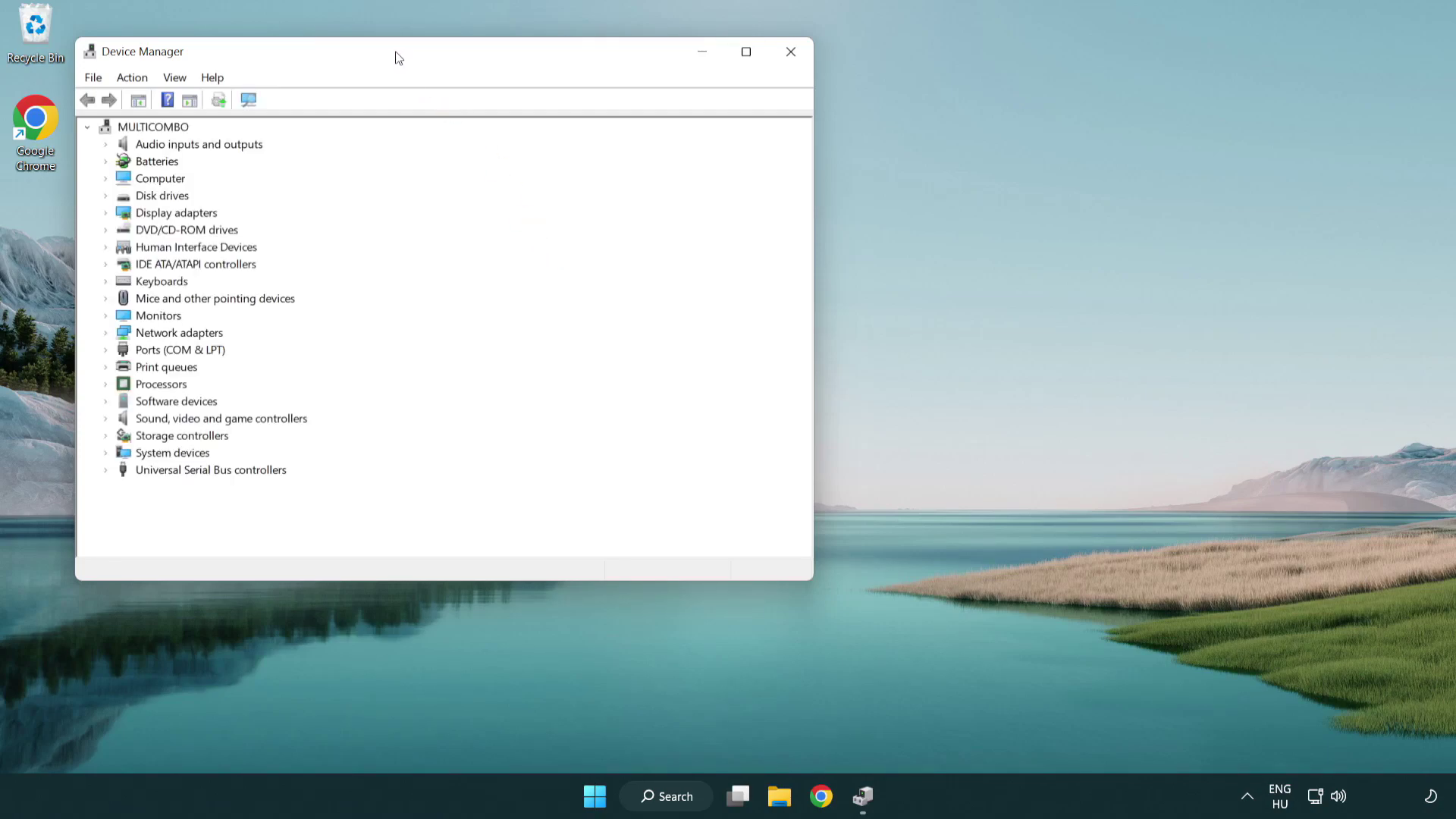
Expand Display adapters and bring up the actions for the VMware SVGA 3D adapter
{"action": "mouse_move", "coordinate": [398, 58]}
{"action": "left_mouse_down"}
{"action": "mouse_move", "coordinate": [524, 117]}
{"action": "mouse_move", "coordinate": [641, 147]}
{"action": "left_mouse_up"}
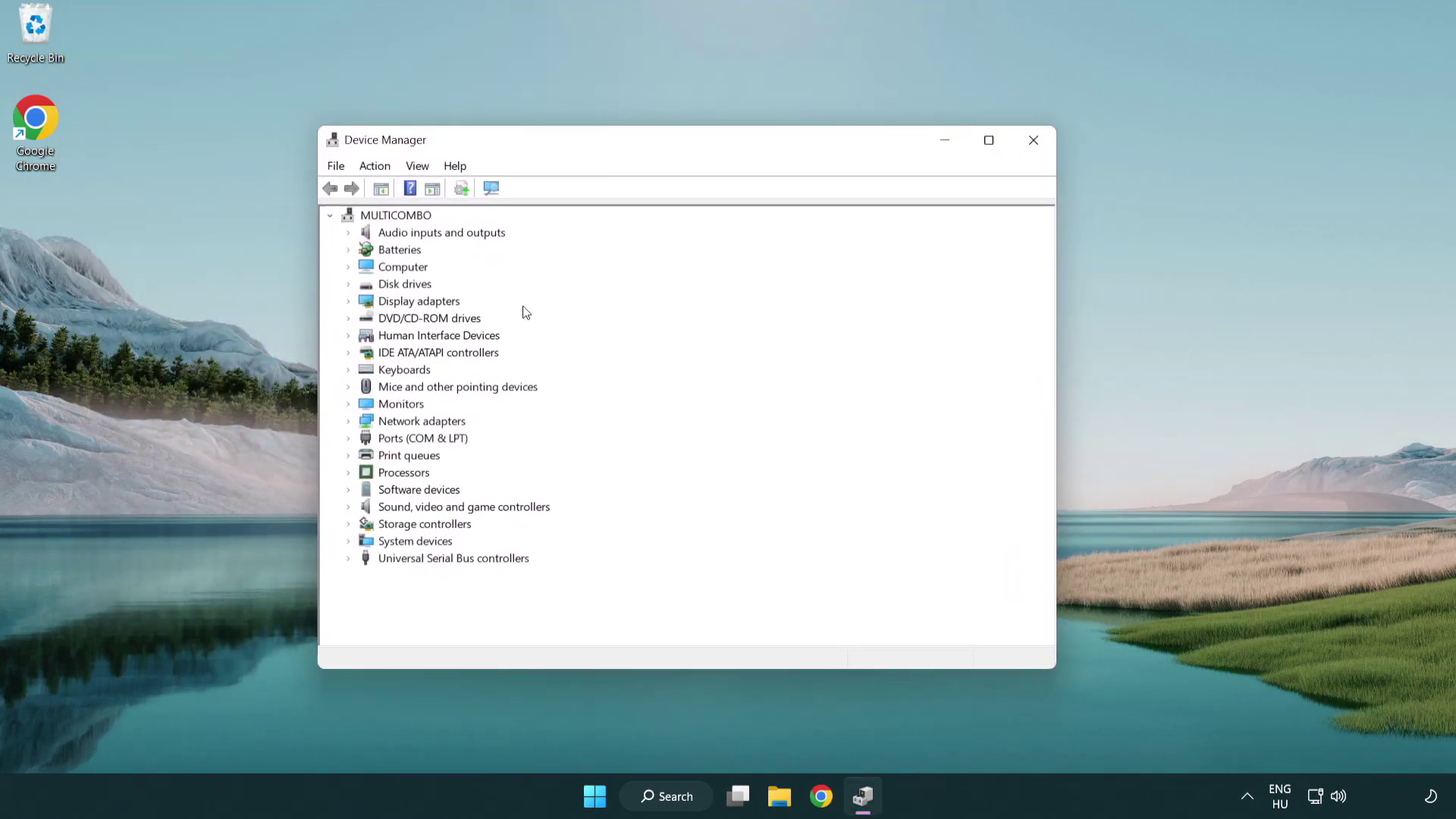
{"action": "left_click", "coordinate": [401, 304]}
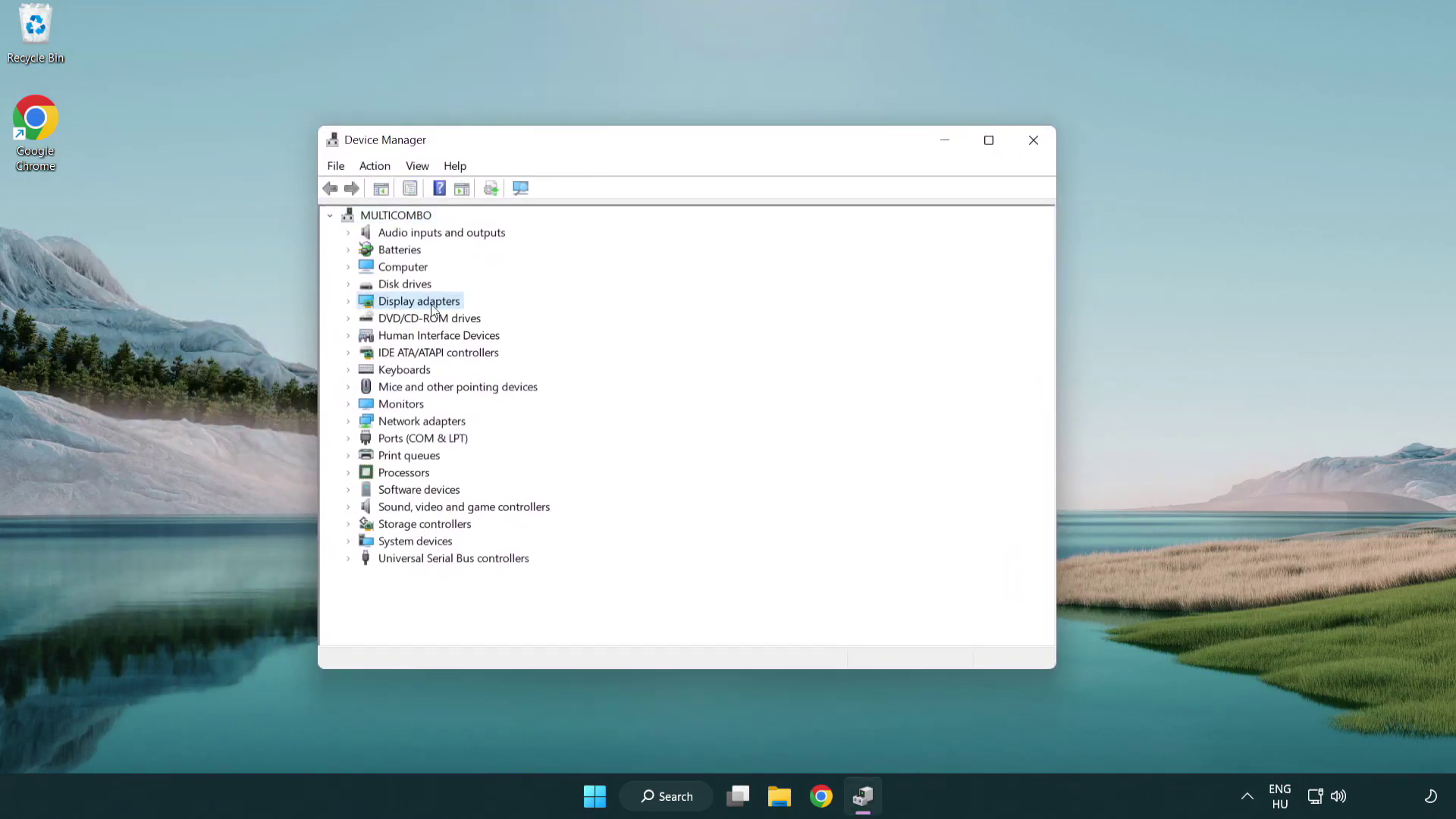
{"action": "left_click", "coordinate": [348, 301]}
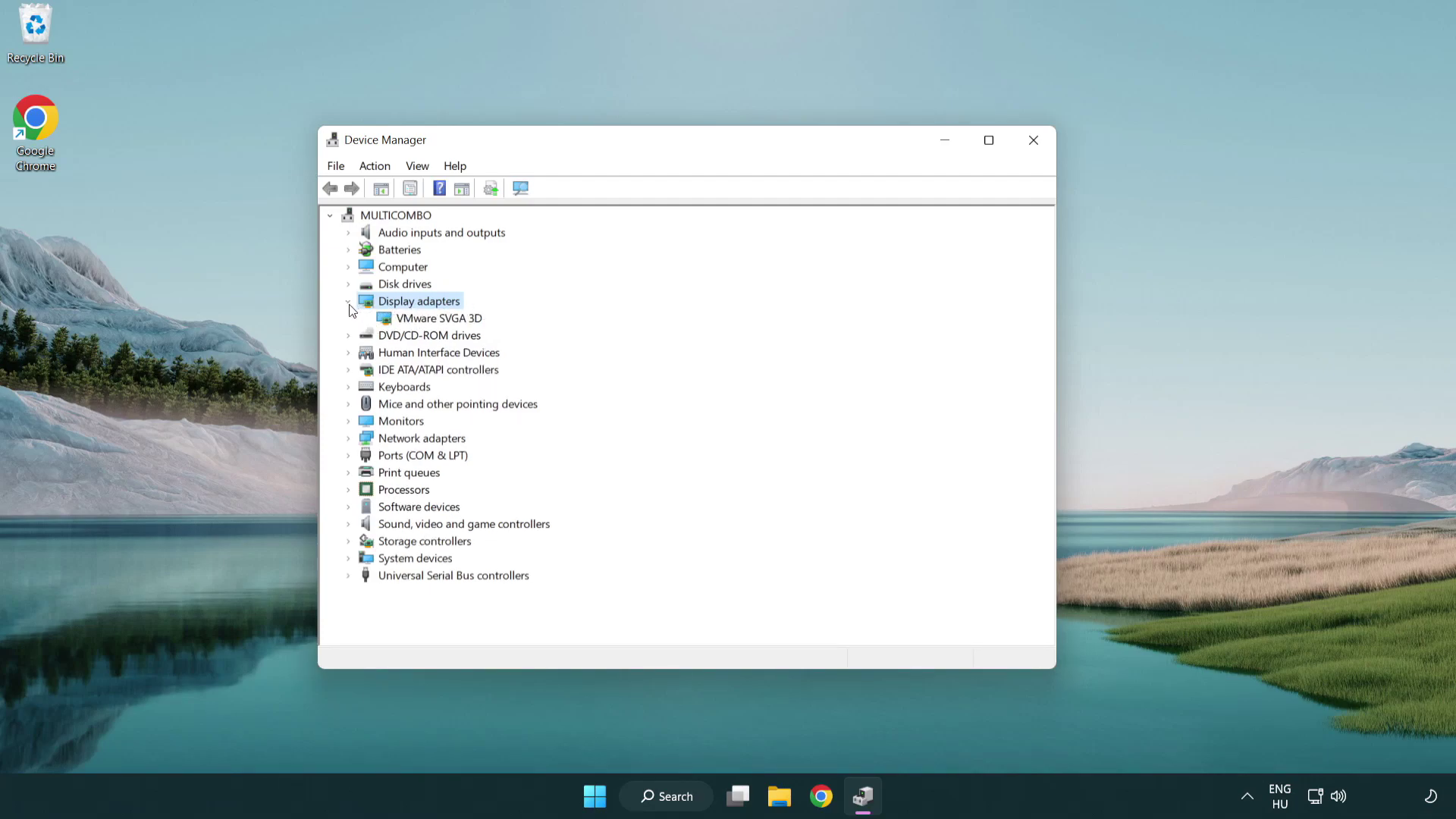
{"action": "left_click", "coordinate": [434, 323]}
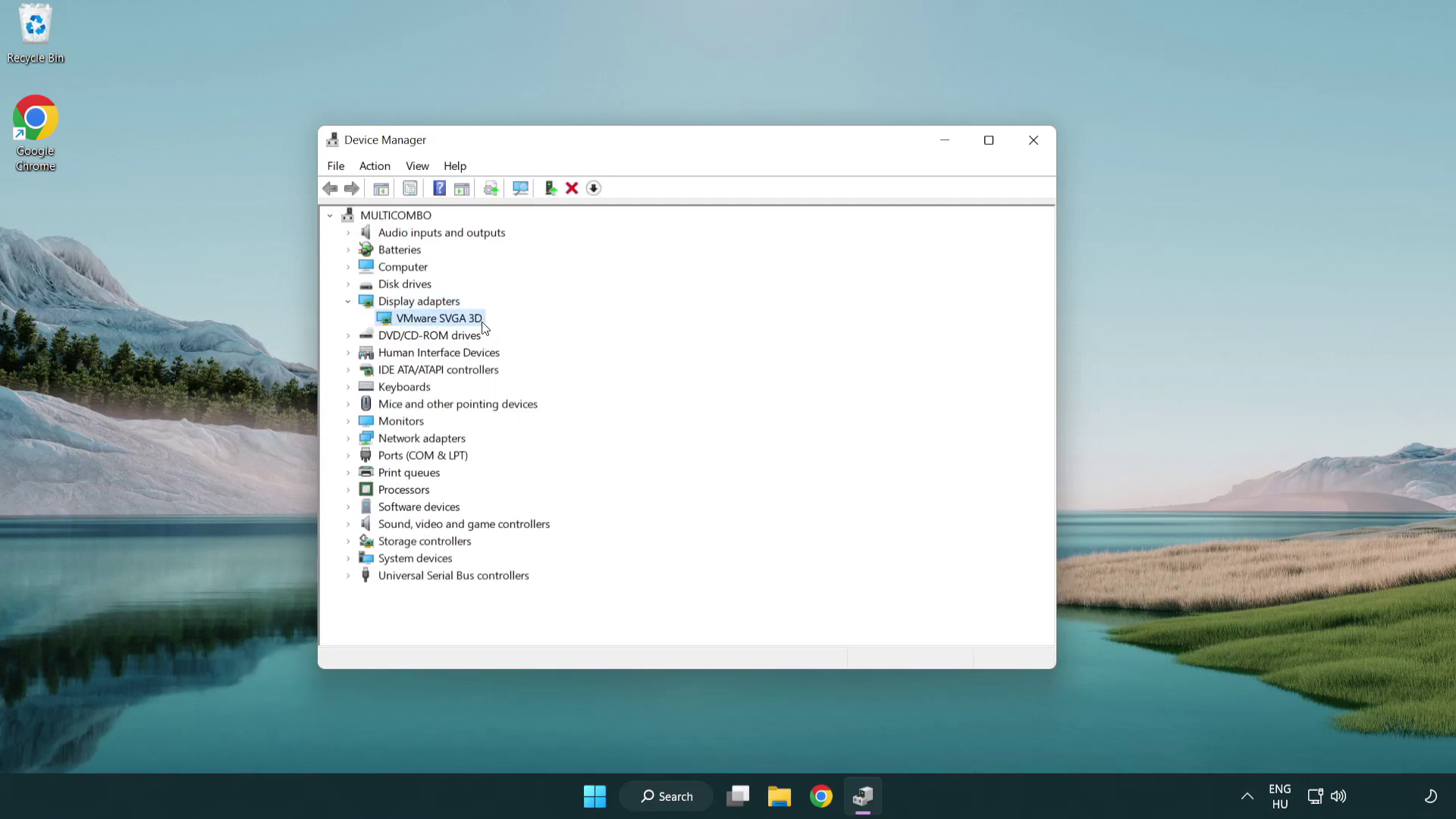
{"action": "right_click", "coordinate": [433, 324]}
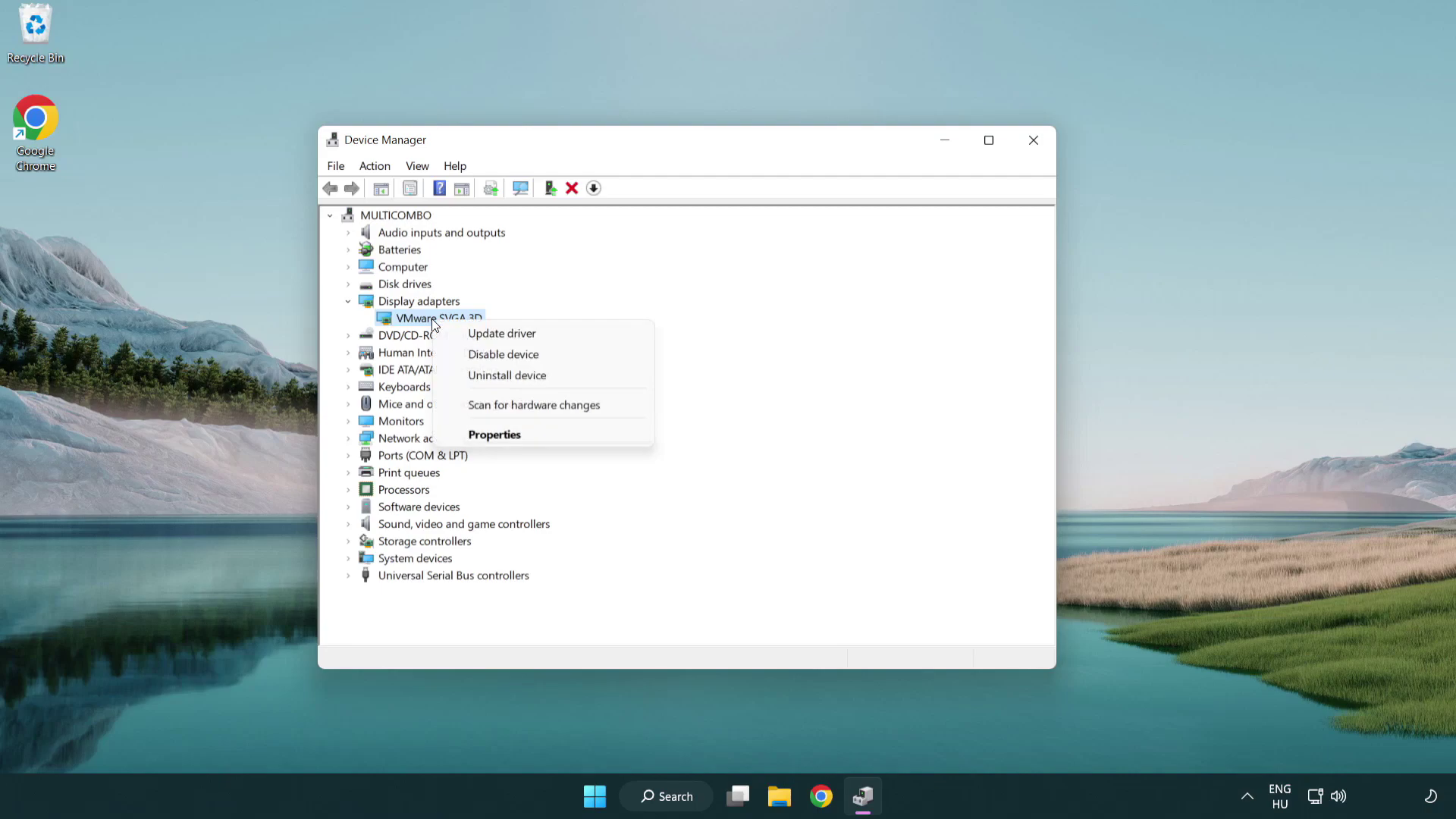
Auto-search for a VMware SVGA 3D driver, confirm the best is installed, and close Device Manager
{"action": "left_click", "coordinate": [575, 334]}
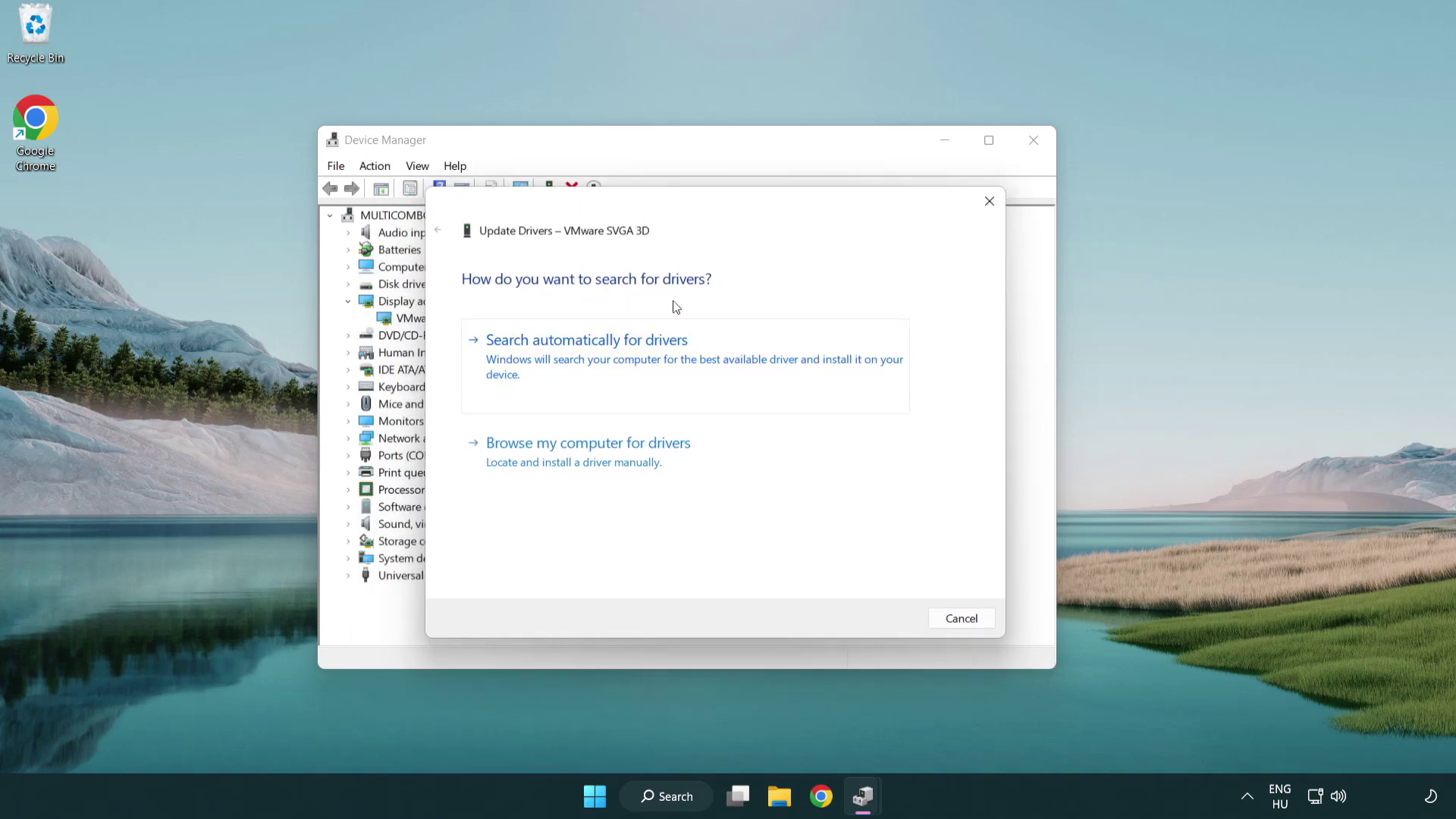
{"action": "left_click", "coordinate": [640, 361]}
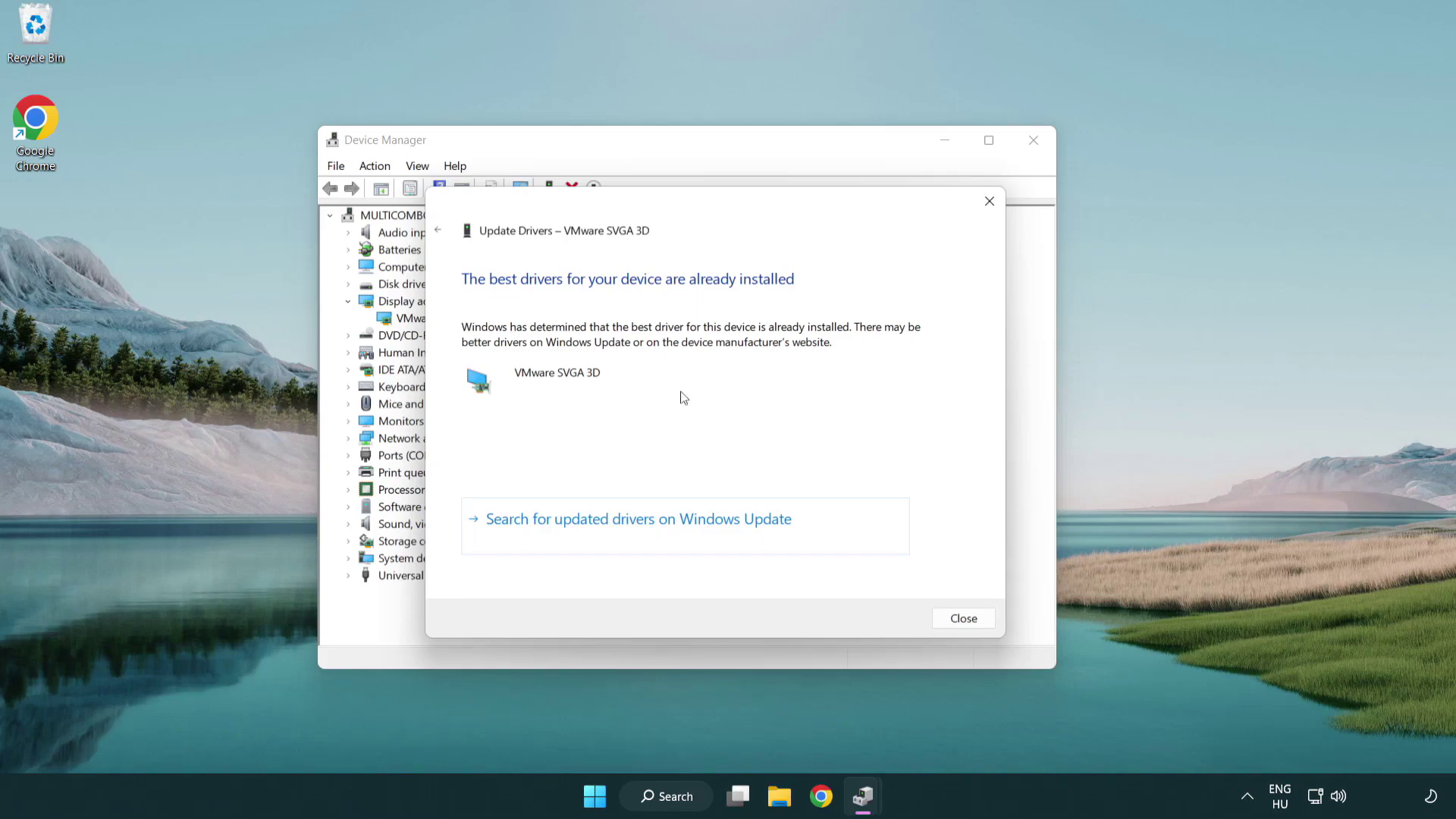
{"action": "left_click", "coordinate": [964, 620]}
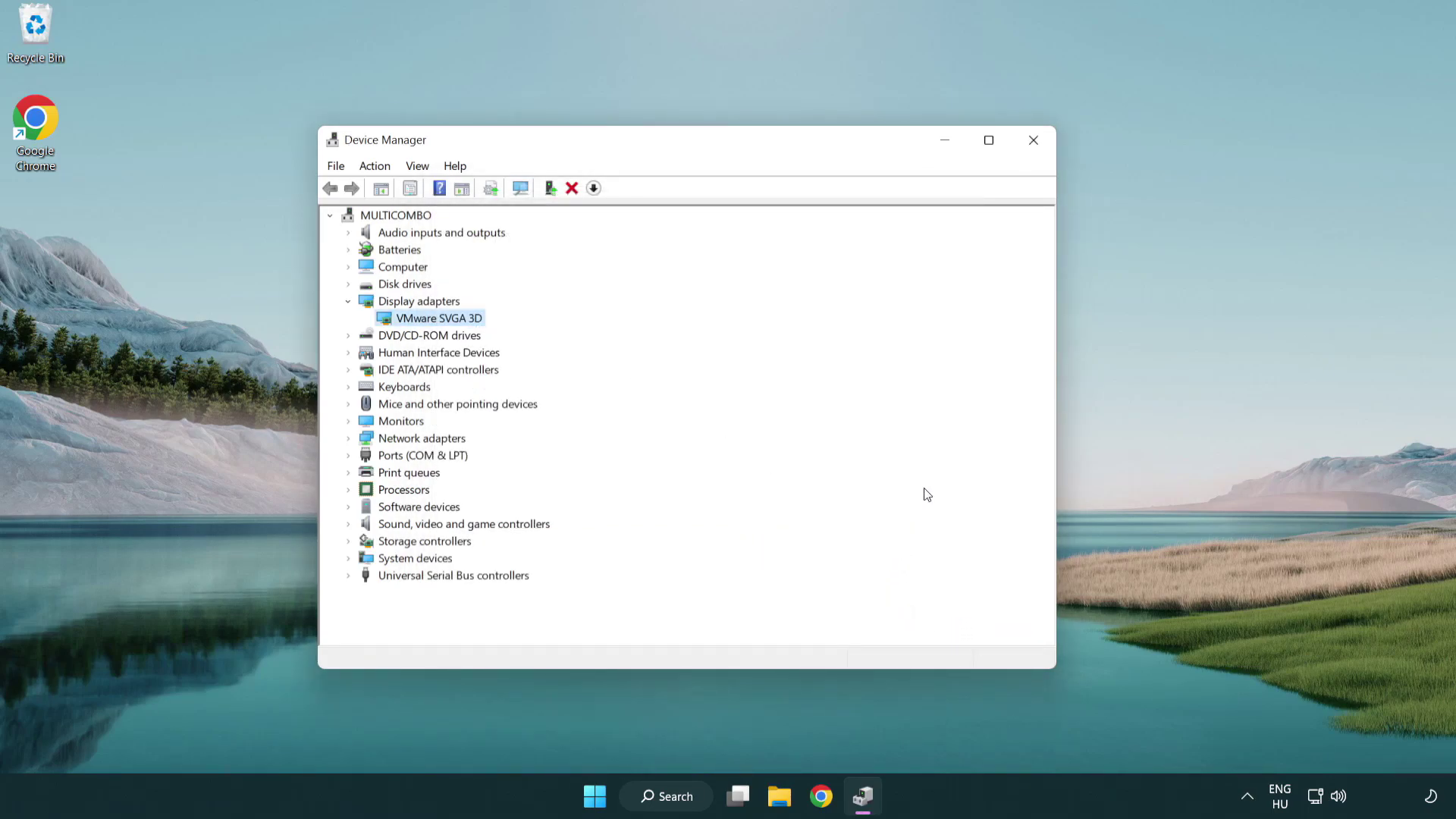
{"action": "left_click", "coordinate": [1037, 144]}
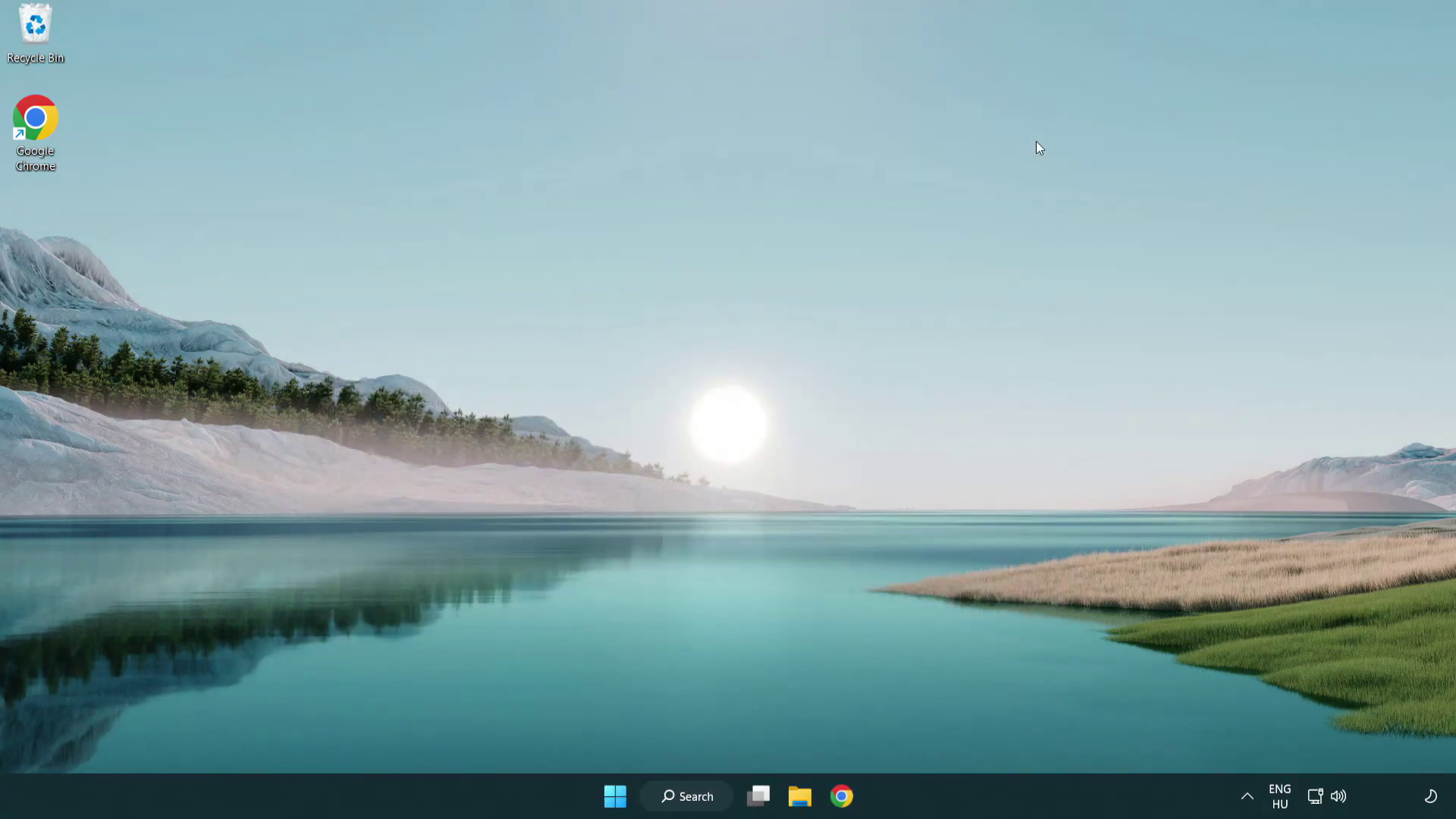
Search Windows for 'update' and open Windows Update settings
{"action": "left_click", "coordinate": [699, 796]}
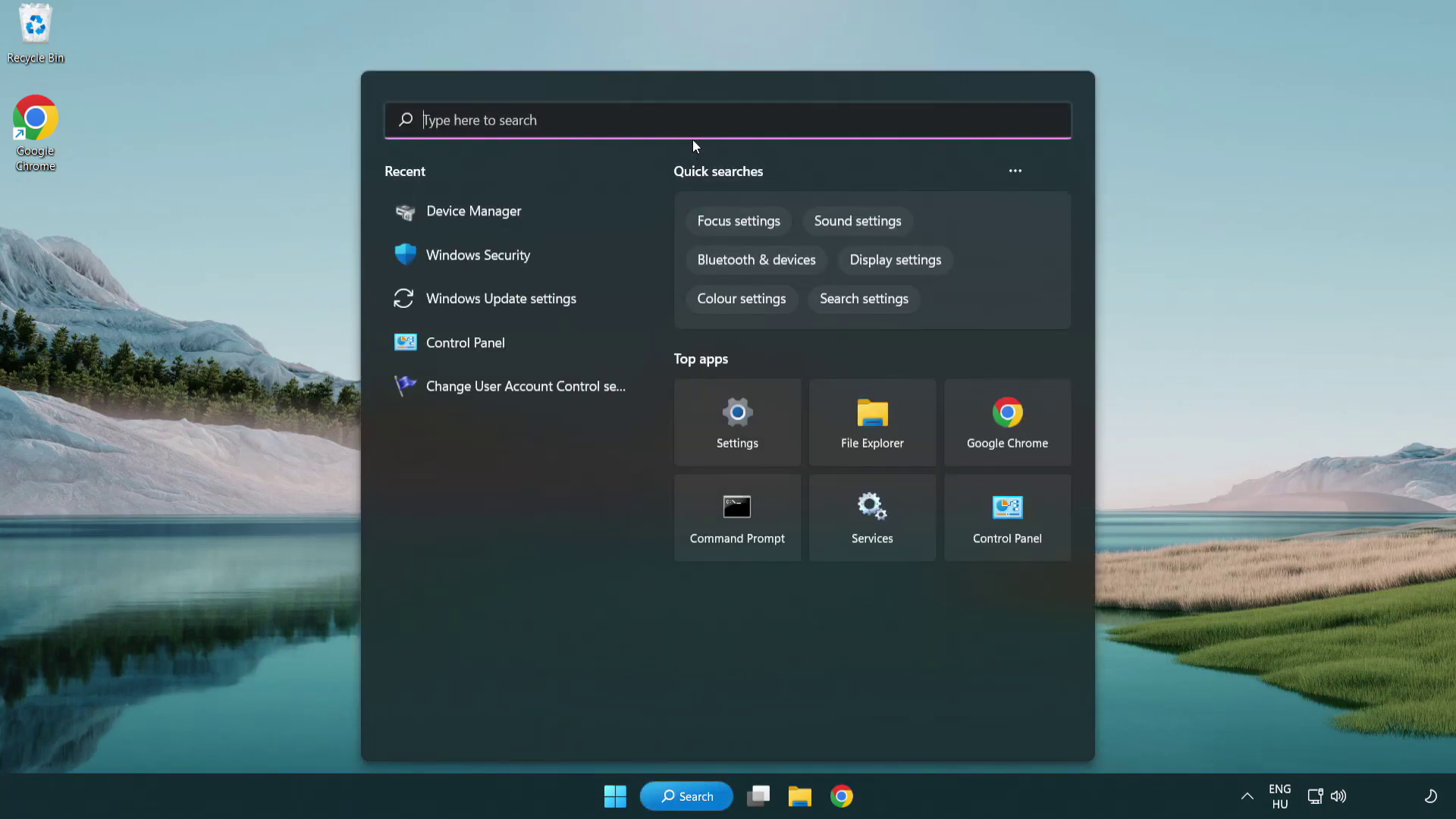
{"action": "type", "text": "u"}
{"action": "type", "text": "pdate"}
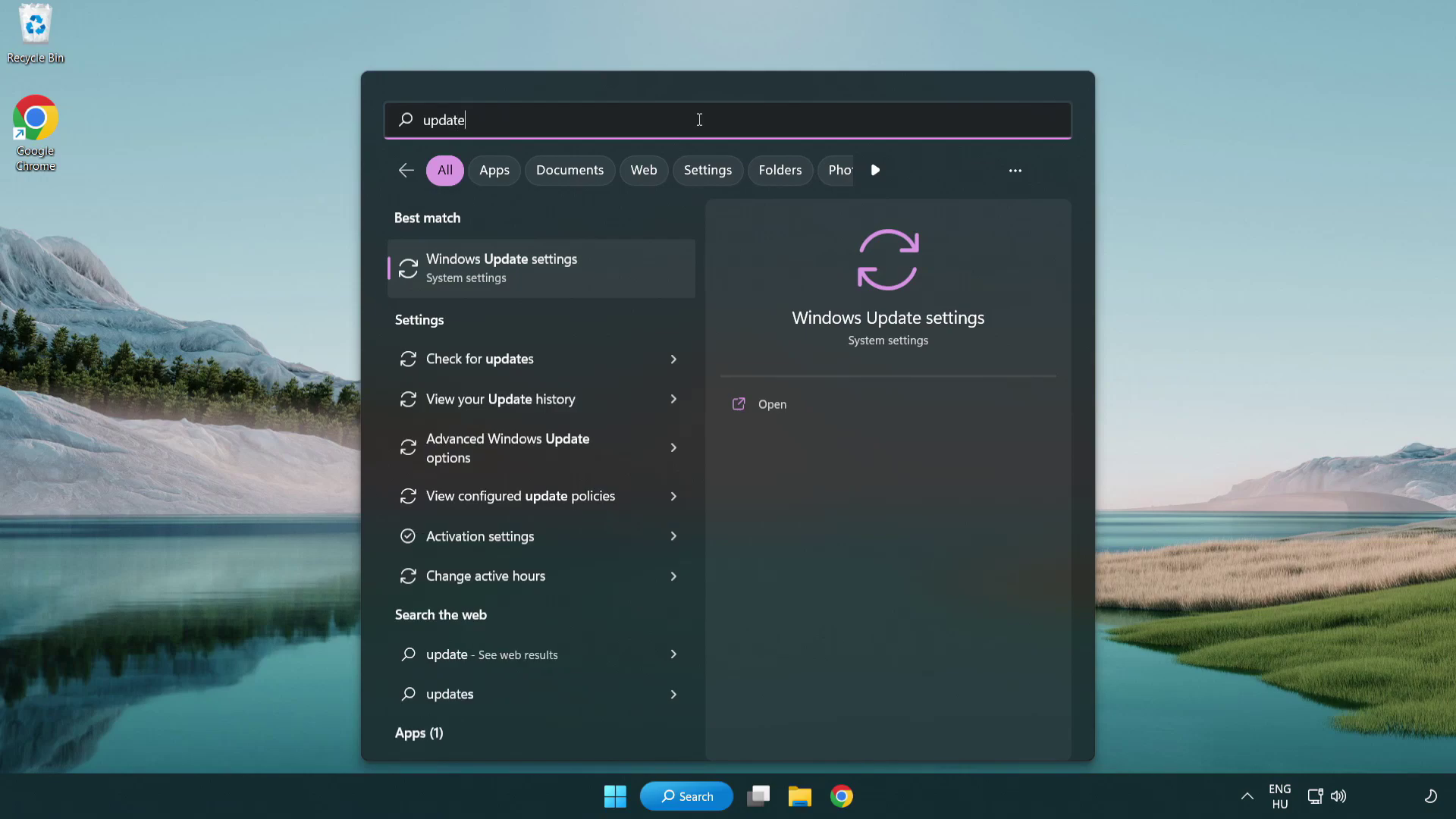
{"action": "left_click", "coordinate": [567, 274]}
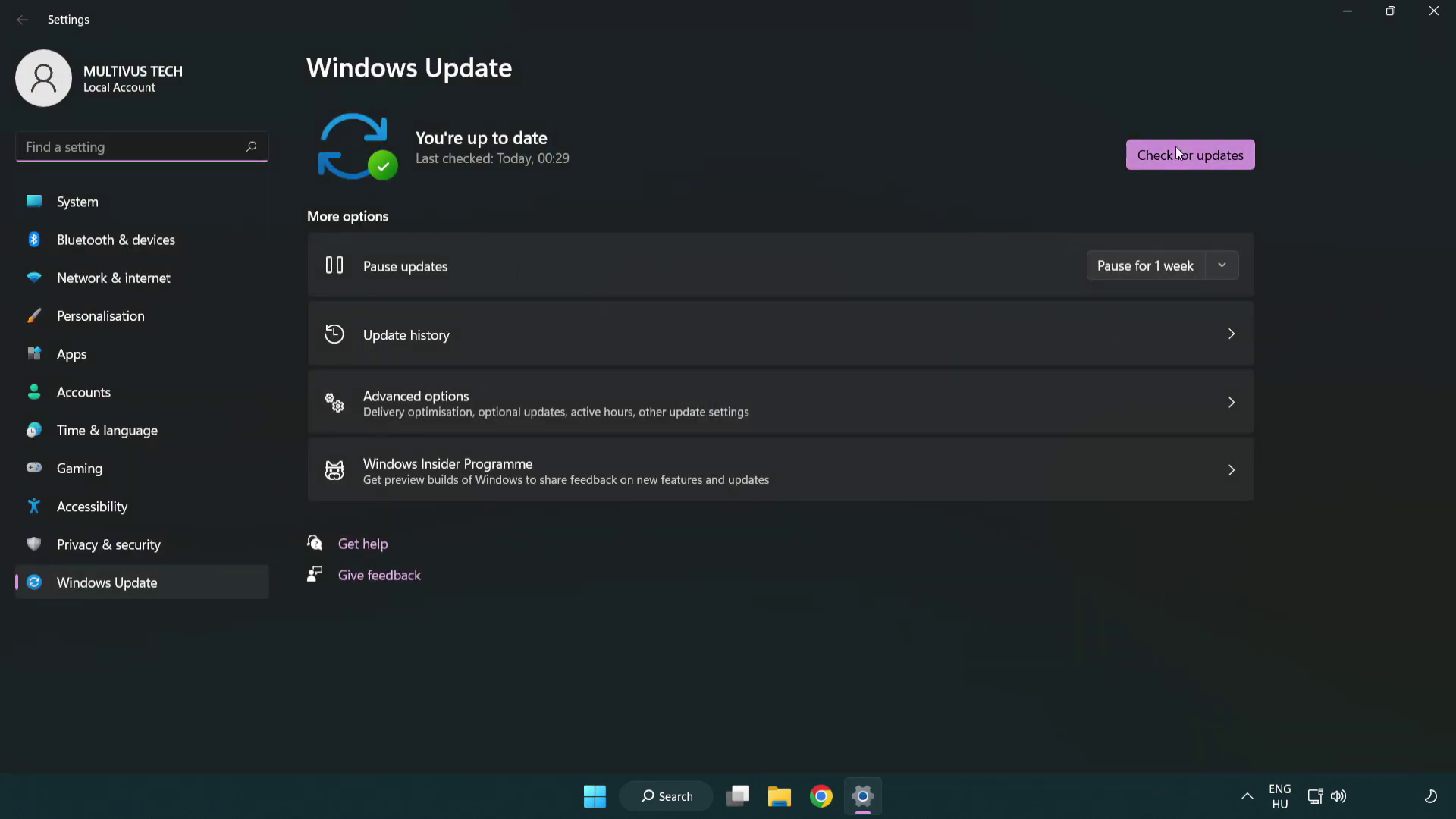
Check for Windows updates, confirm the PC is up to date, and close Settings
{"action": "left_click", "coordinate": [1215, 167]}
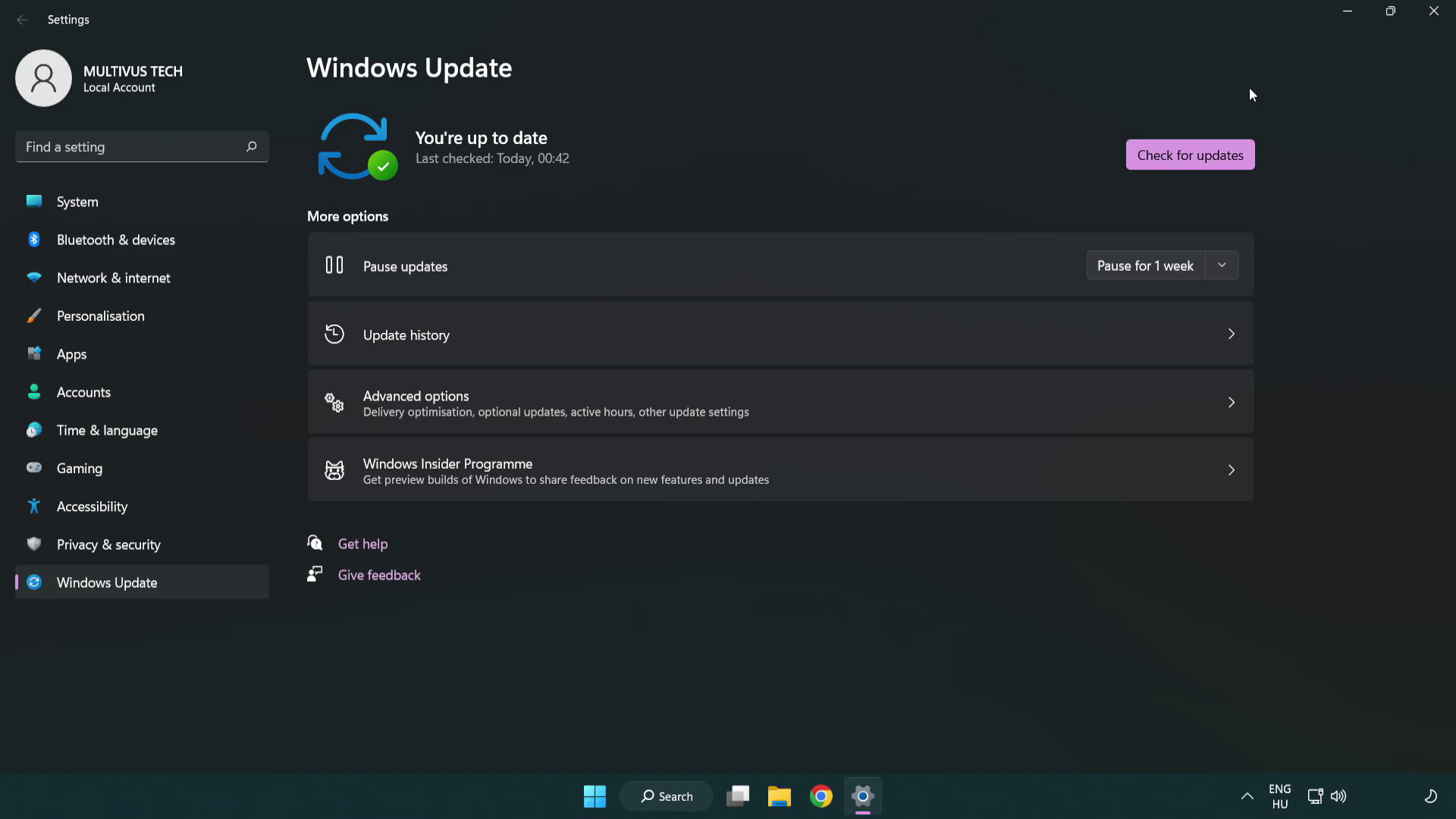
{"action": "left_click", "coordinate": [1428, 21]}
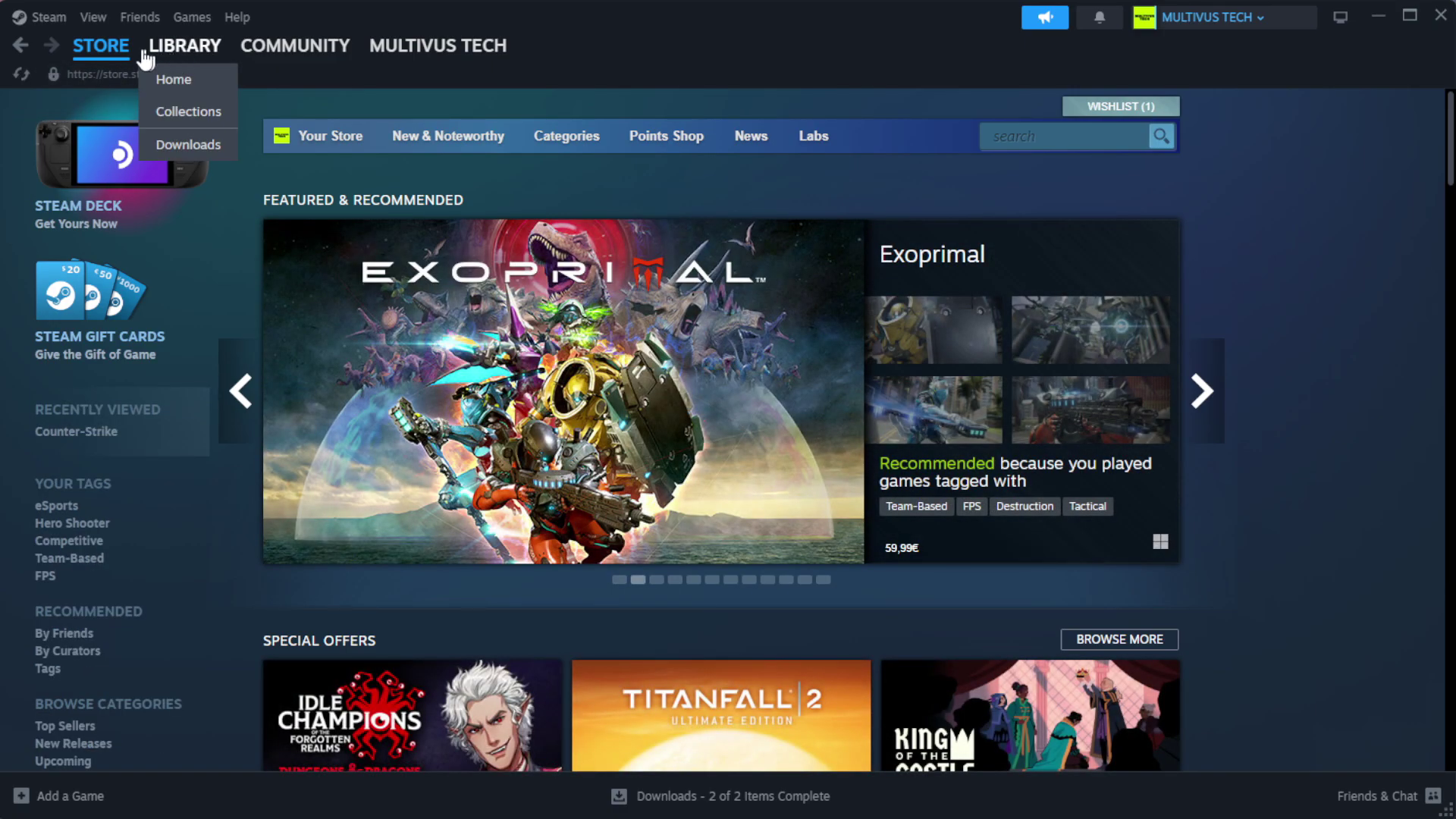
Open Properties for YOUR NOT WORKING GAME from the Steam Library
{"action": "left_click", "coordinate": [185, 79]}
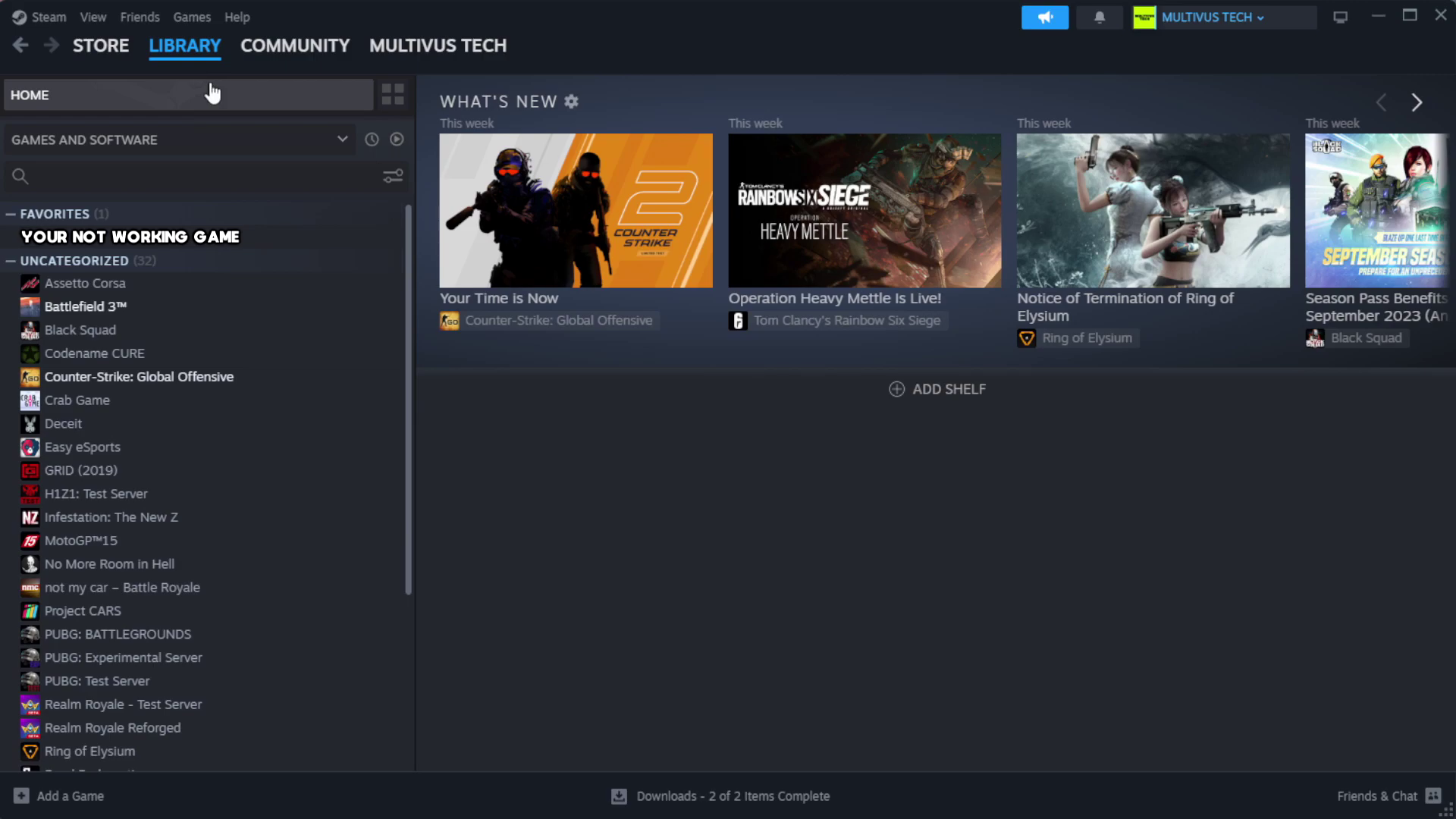
{"action": "right_click", "coordinate": [358, 242]}
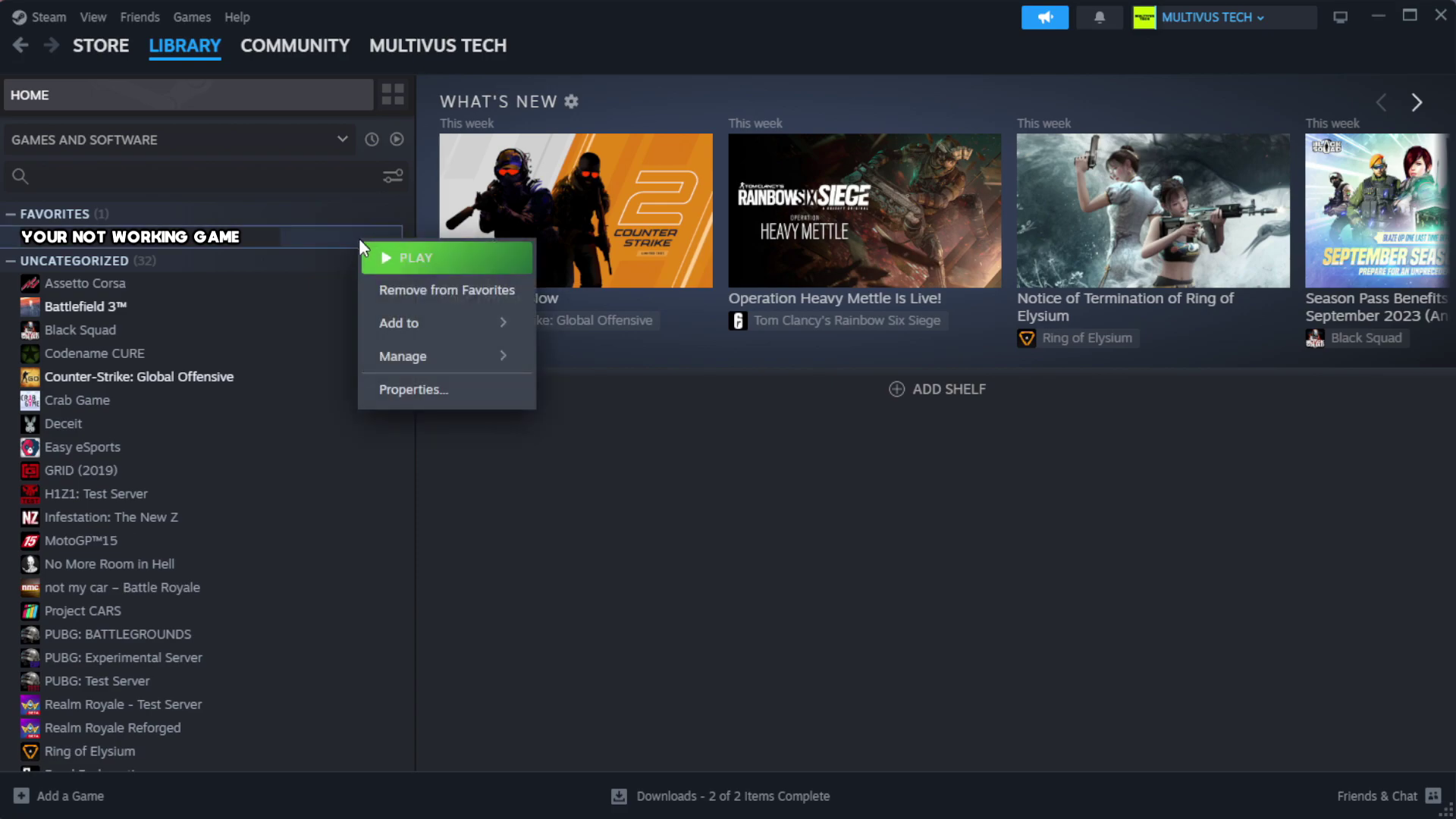
{"action": "left_click", "coordinate": [460, 393]}
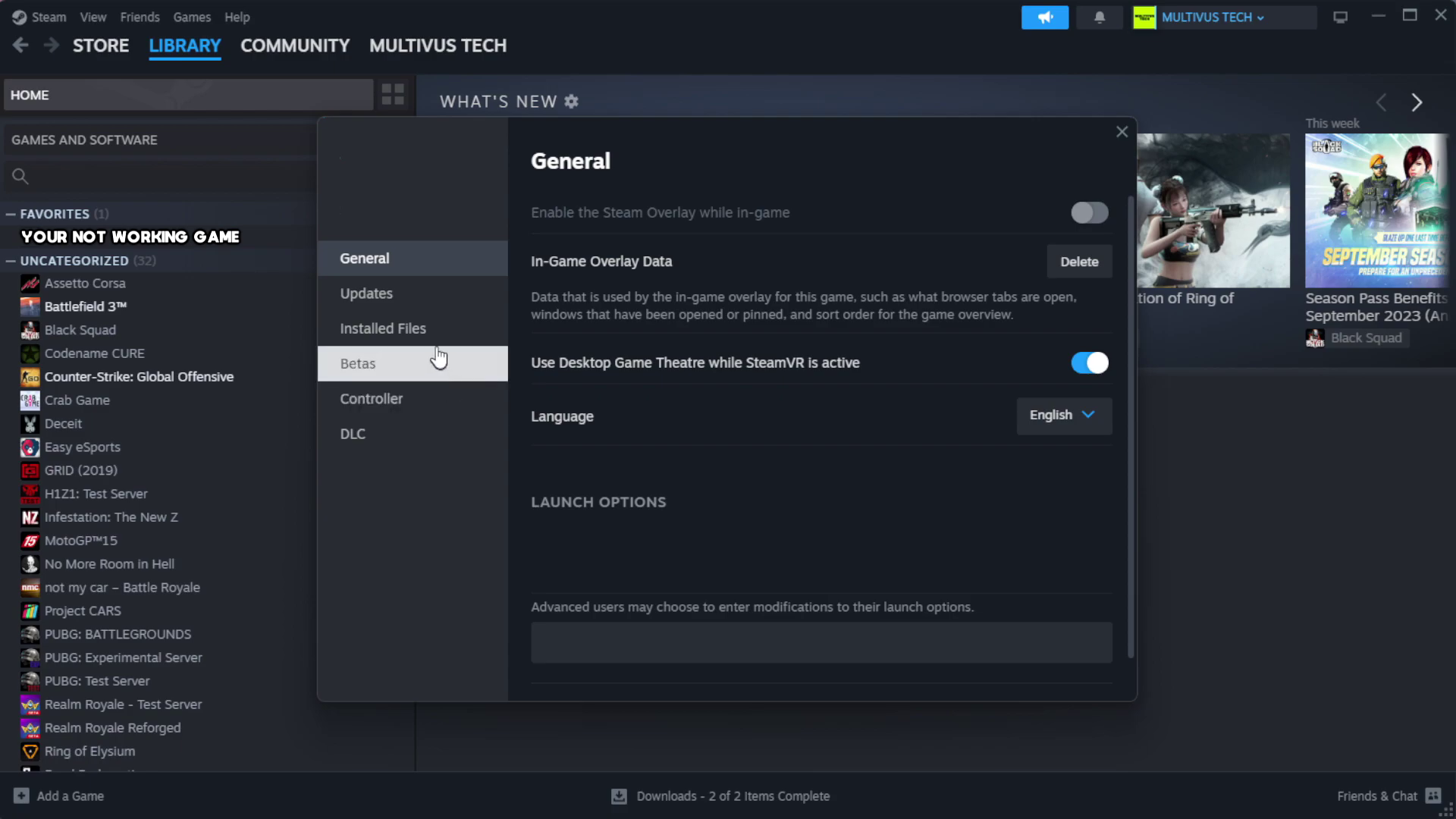
Verify the integrity of the game's installed files, validating all 1039 files
{"action": "left_click", "coordinate": [479, 344]}
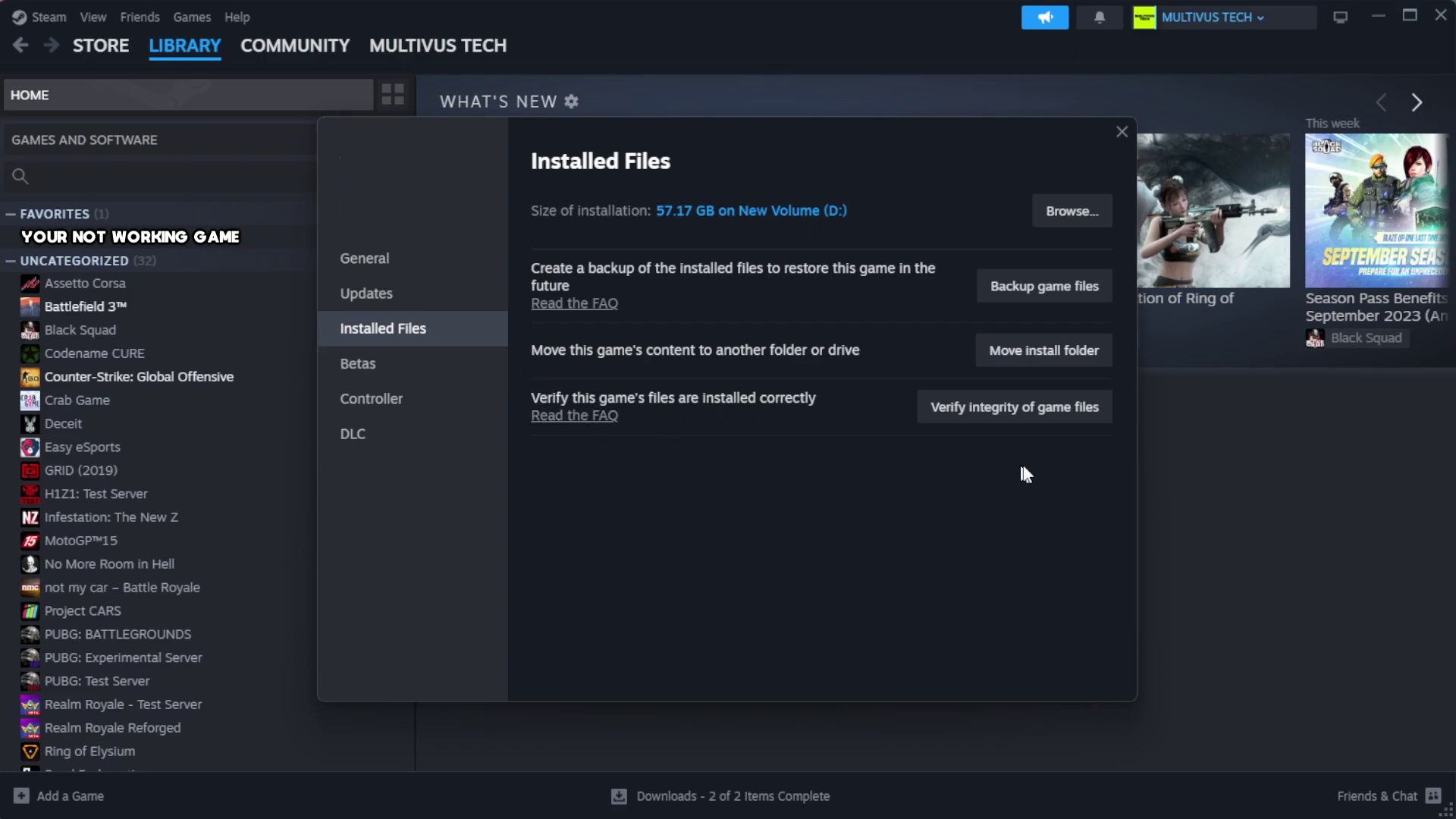
{"action": "left_click", "coordinate": [1021, 413]}
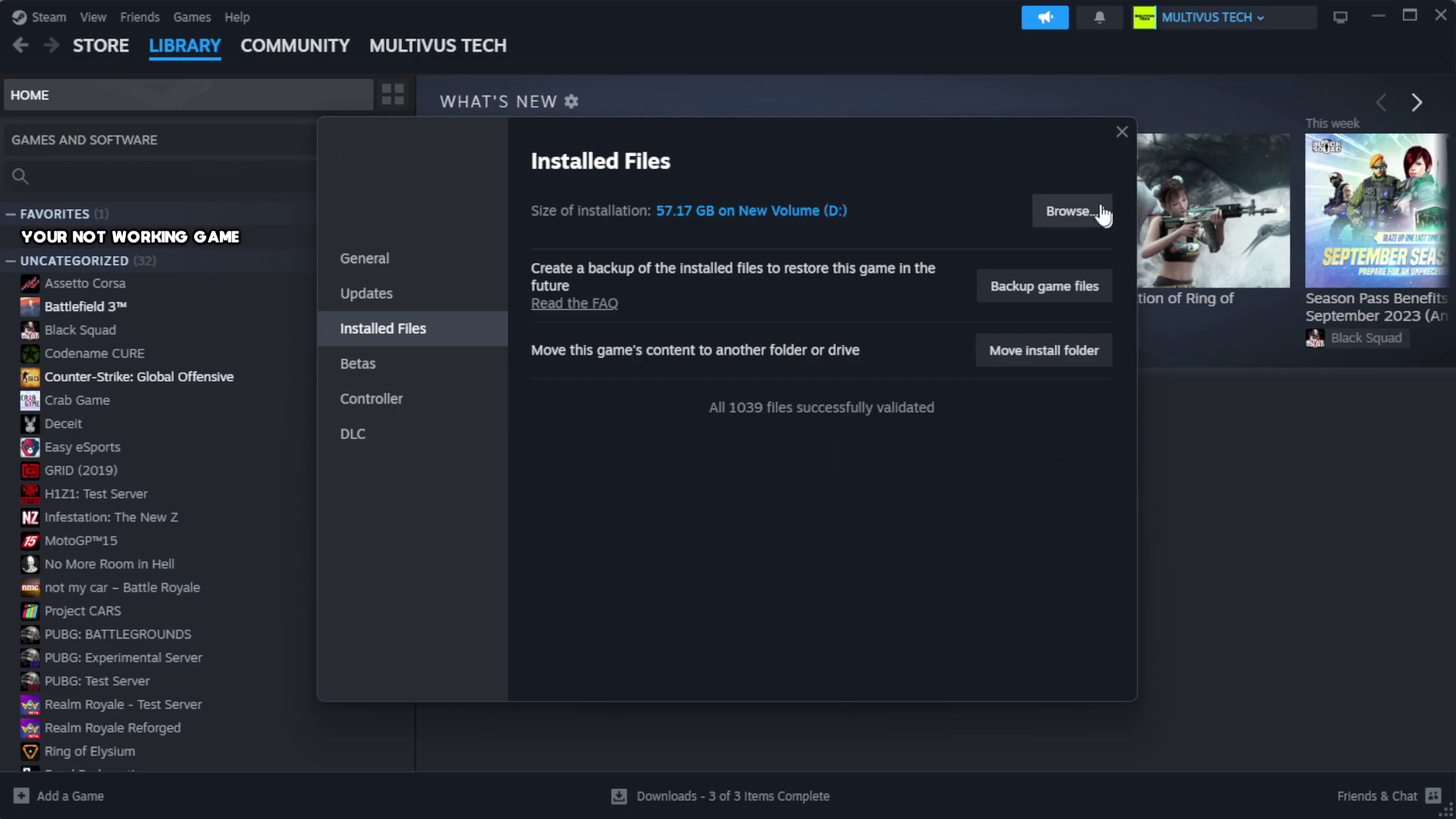
Open the game's install folder and the YOUR NOT WORKING GAME shortcut's Properties, moved higher
{"action": "left_click", "coordinate": [1069, 216]}
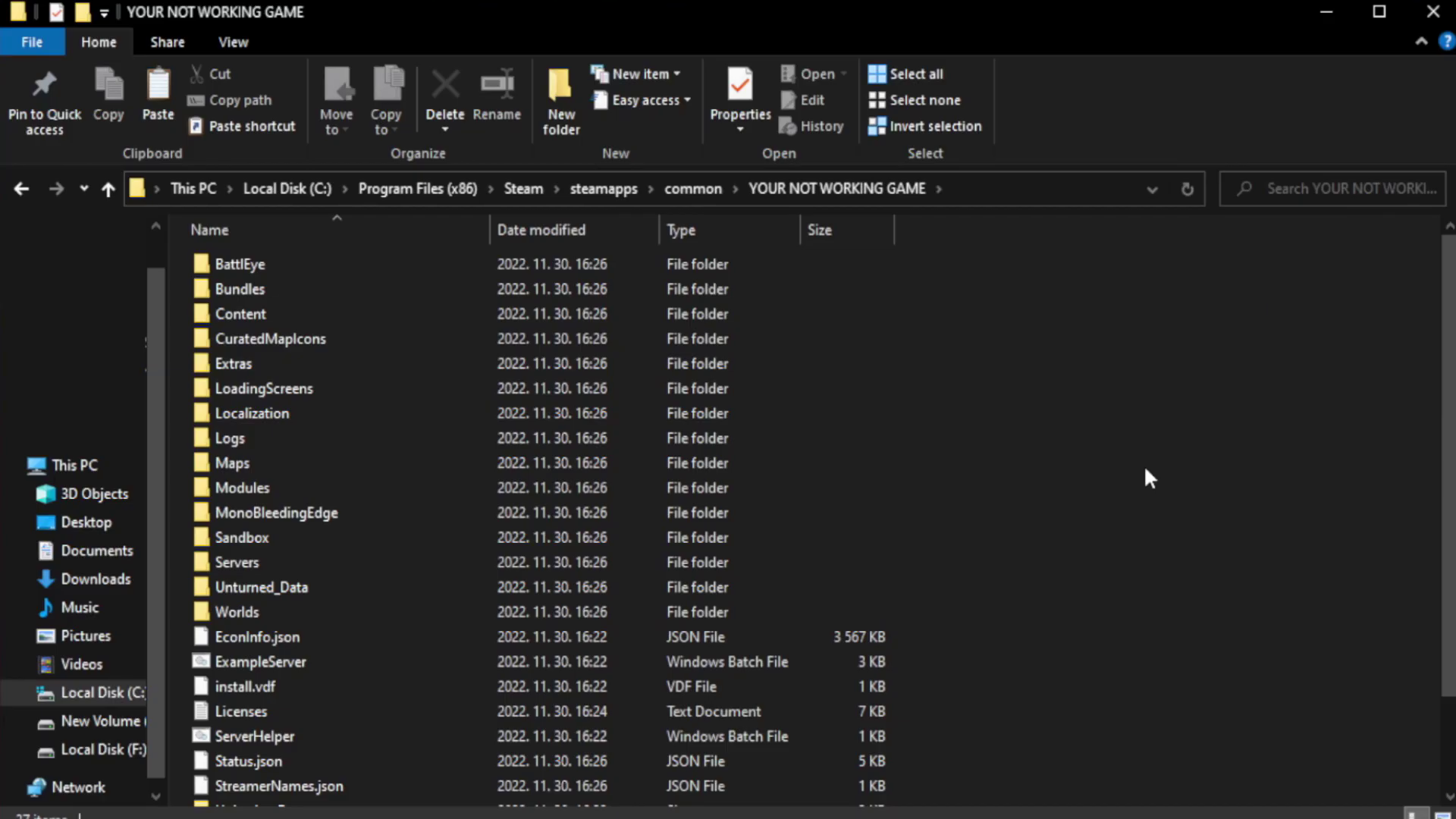
{"action": "left_click_drag", "start_coordinate": [1450, 458], "coordinate": [1450, 549]}
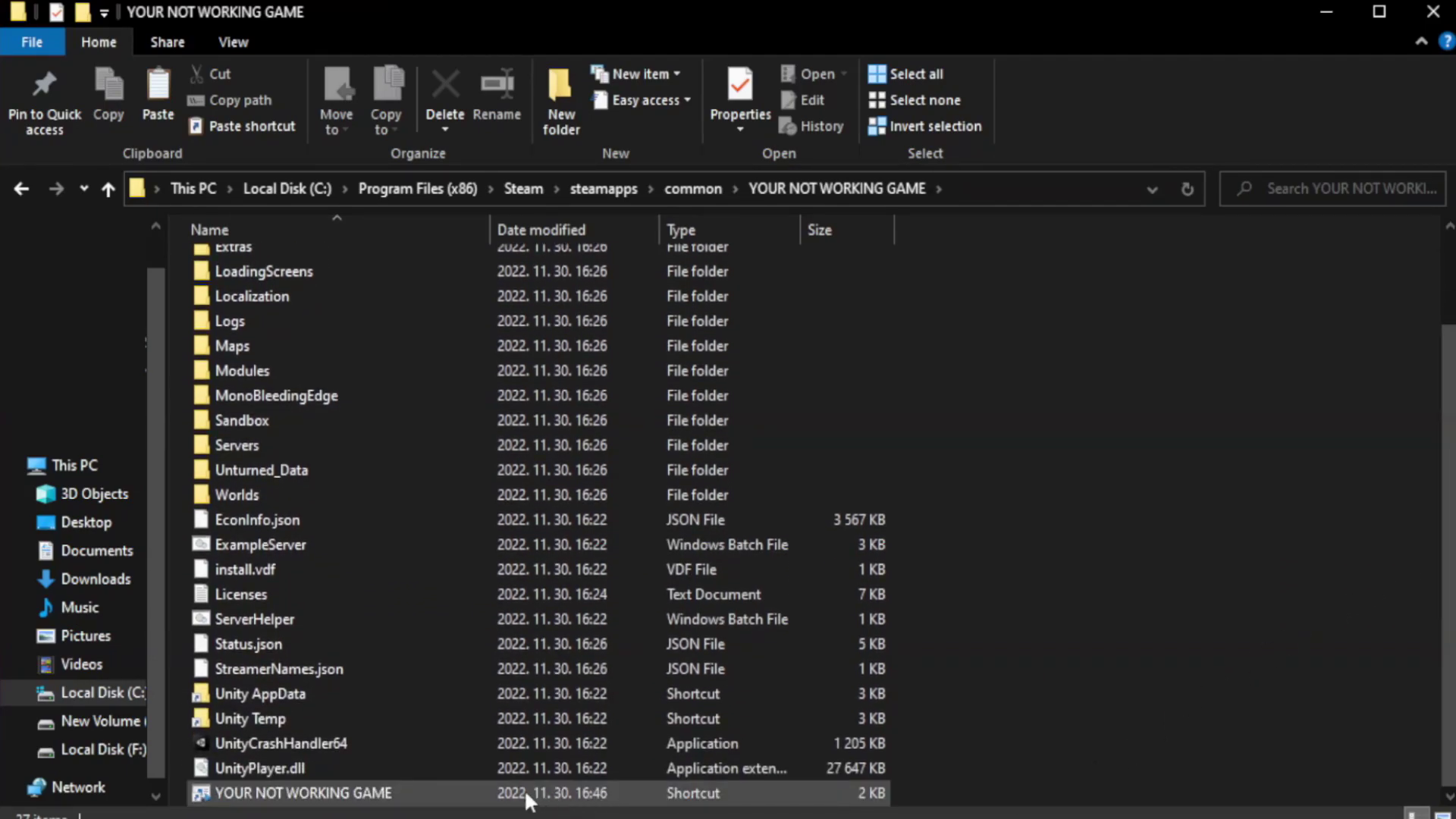
{"action": "left_click", "coordinate": [530, 797]}
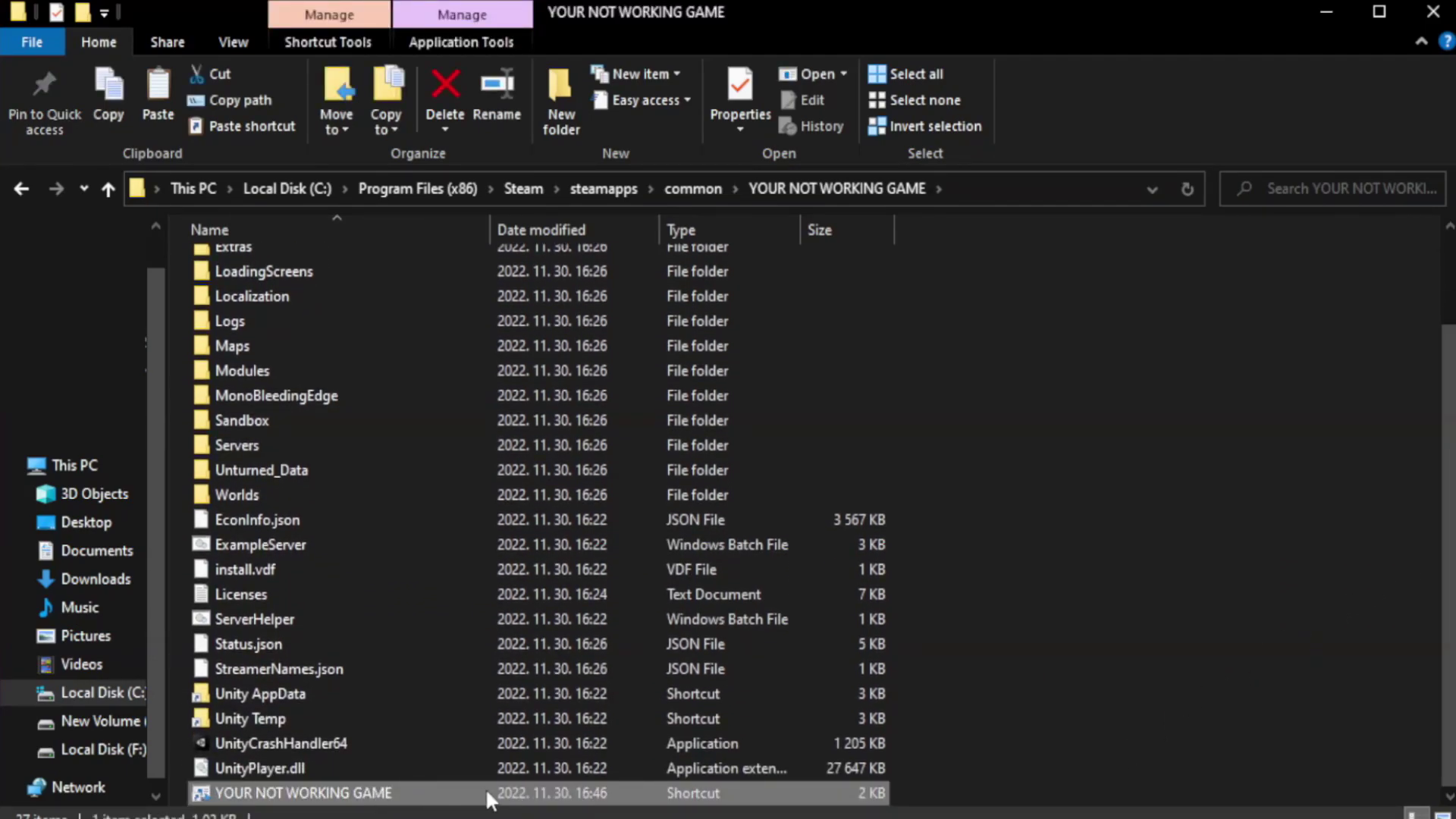
{"action": "right_click", "coordinate": [485, 788]}
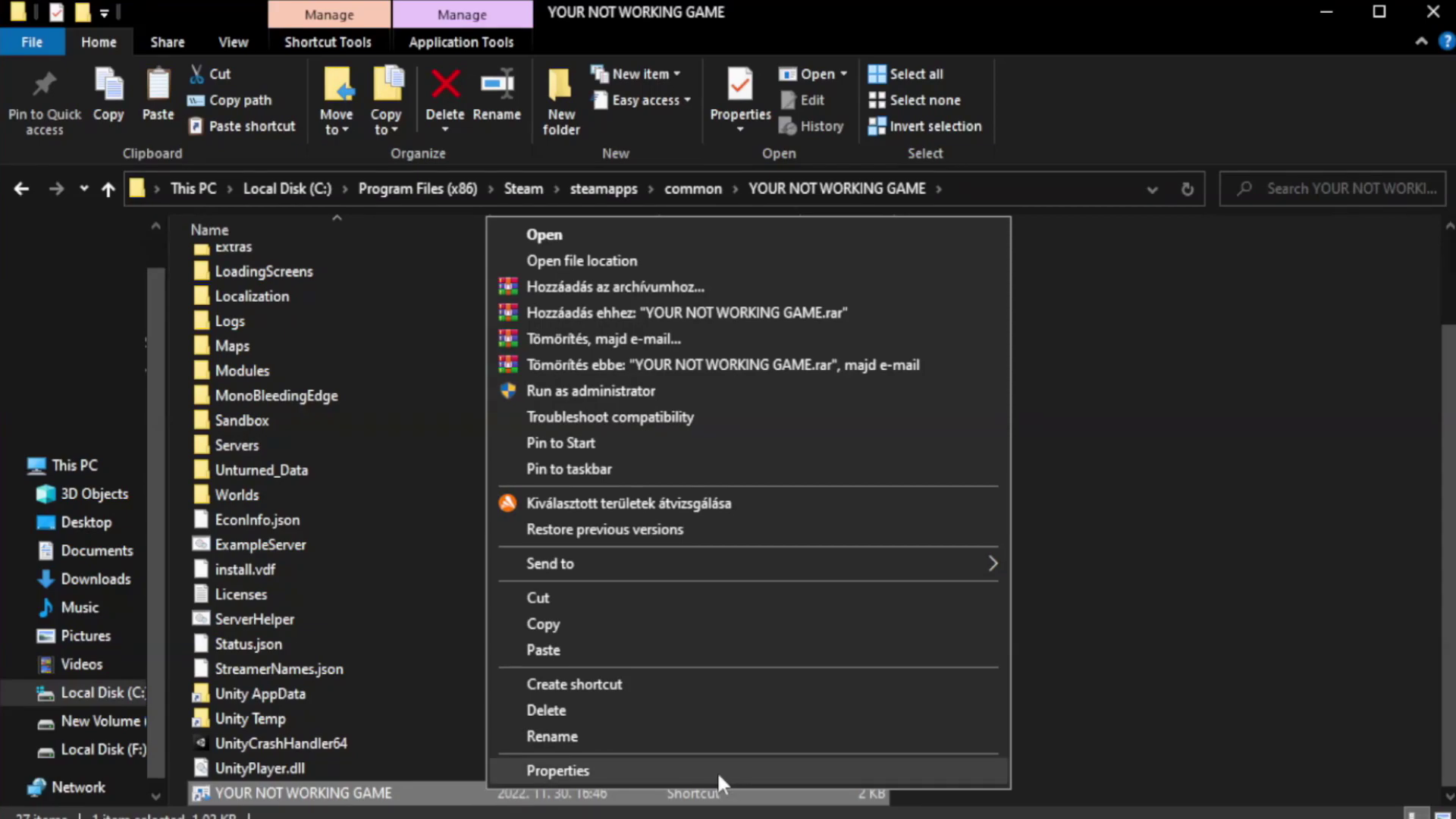
{"action": "left_click", "coordinate": [742, 765]}
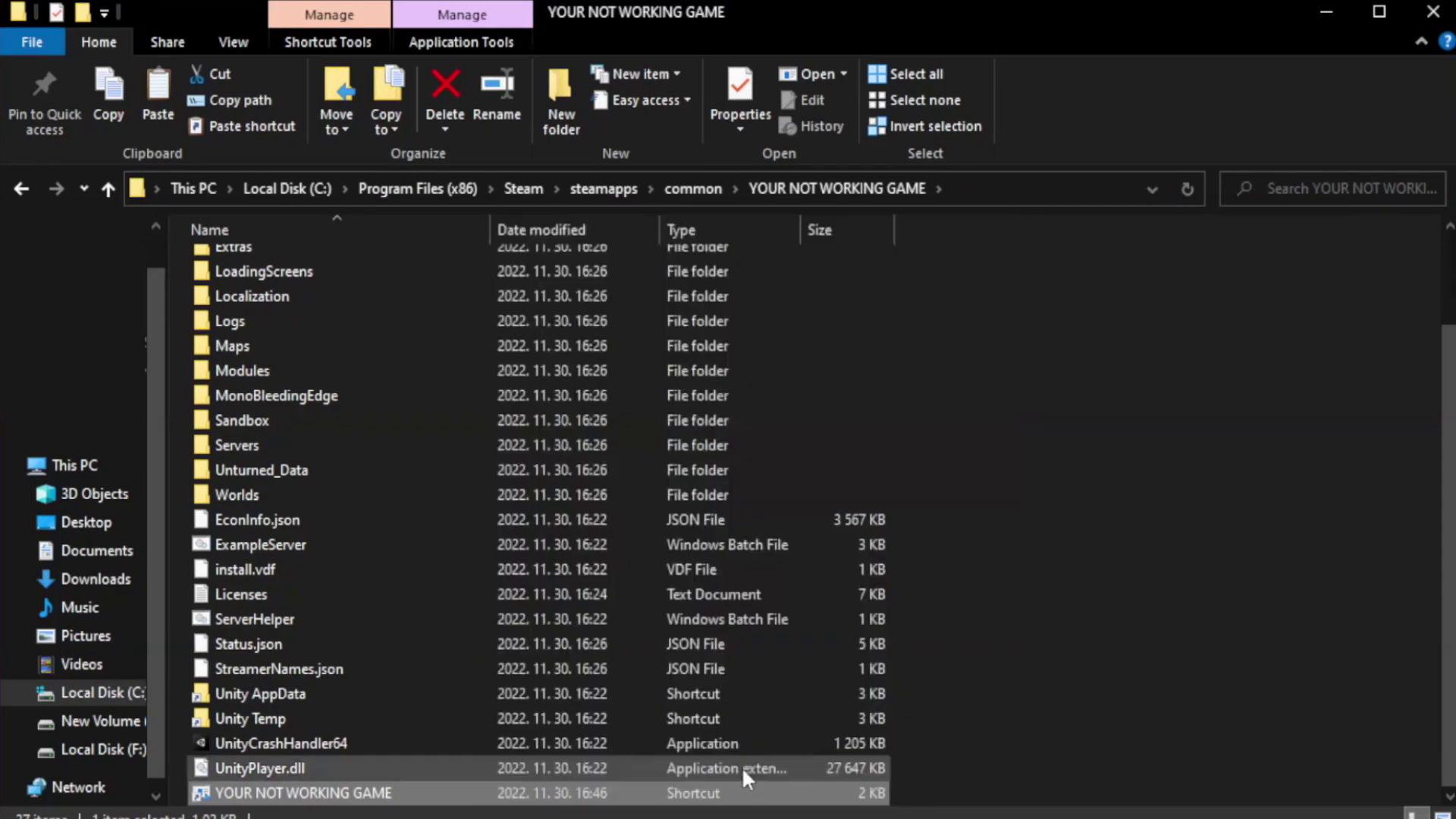
{"action": "left_click_drag", "start_coordinate": [730, 420], "coordinate": [734, 157]}
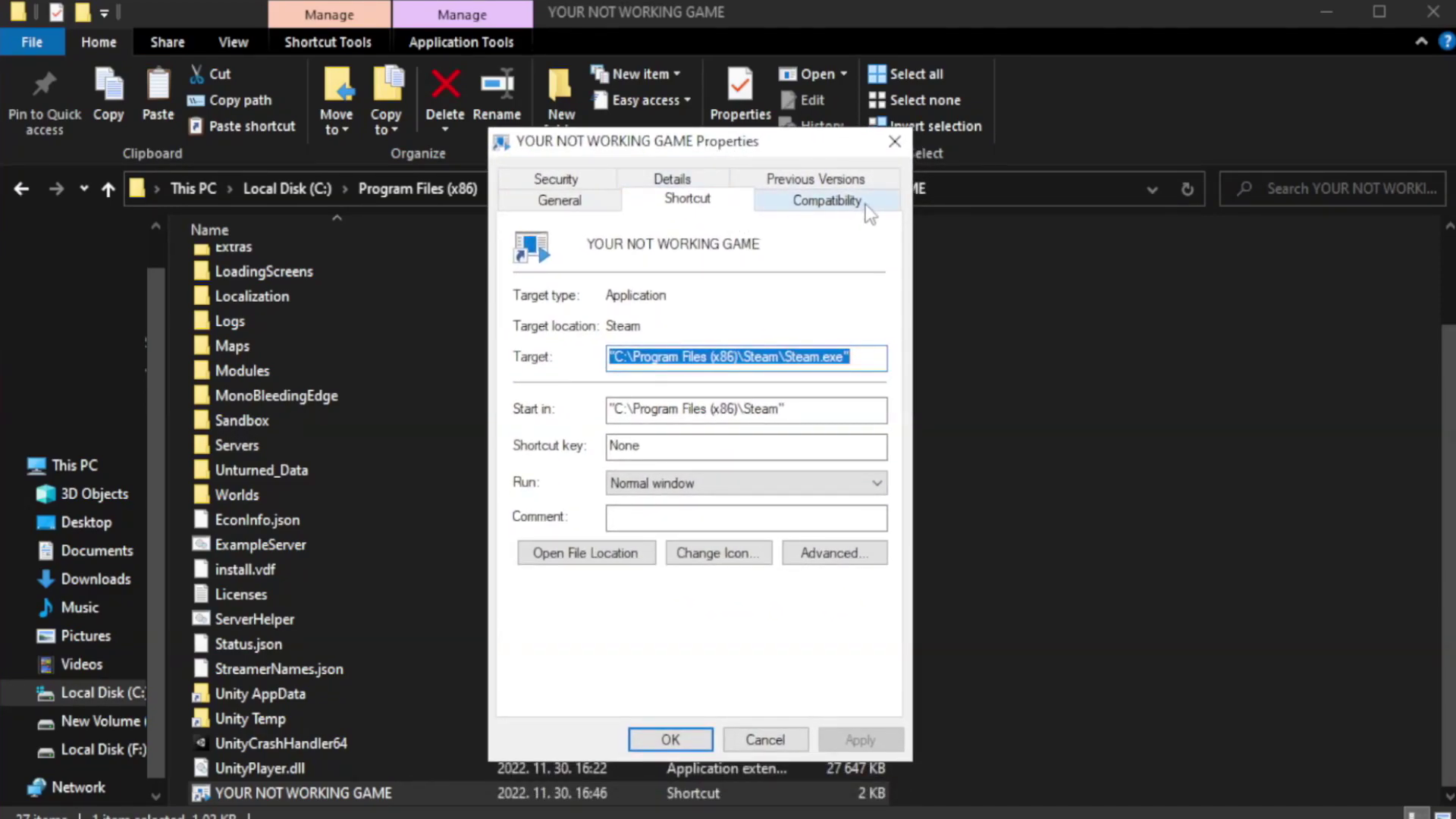
Set the shortcut to Windows 8 compatibility mode and run as administrator, then apply and confirm
{"action": "left_click", "coordinate": [819, 210]}
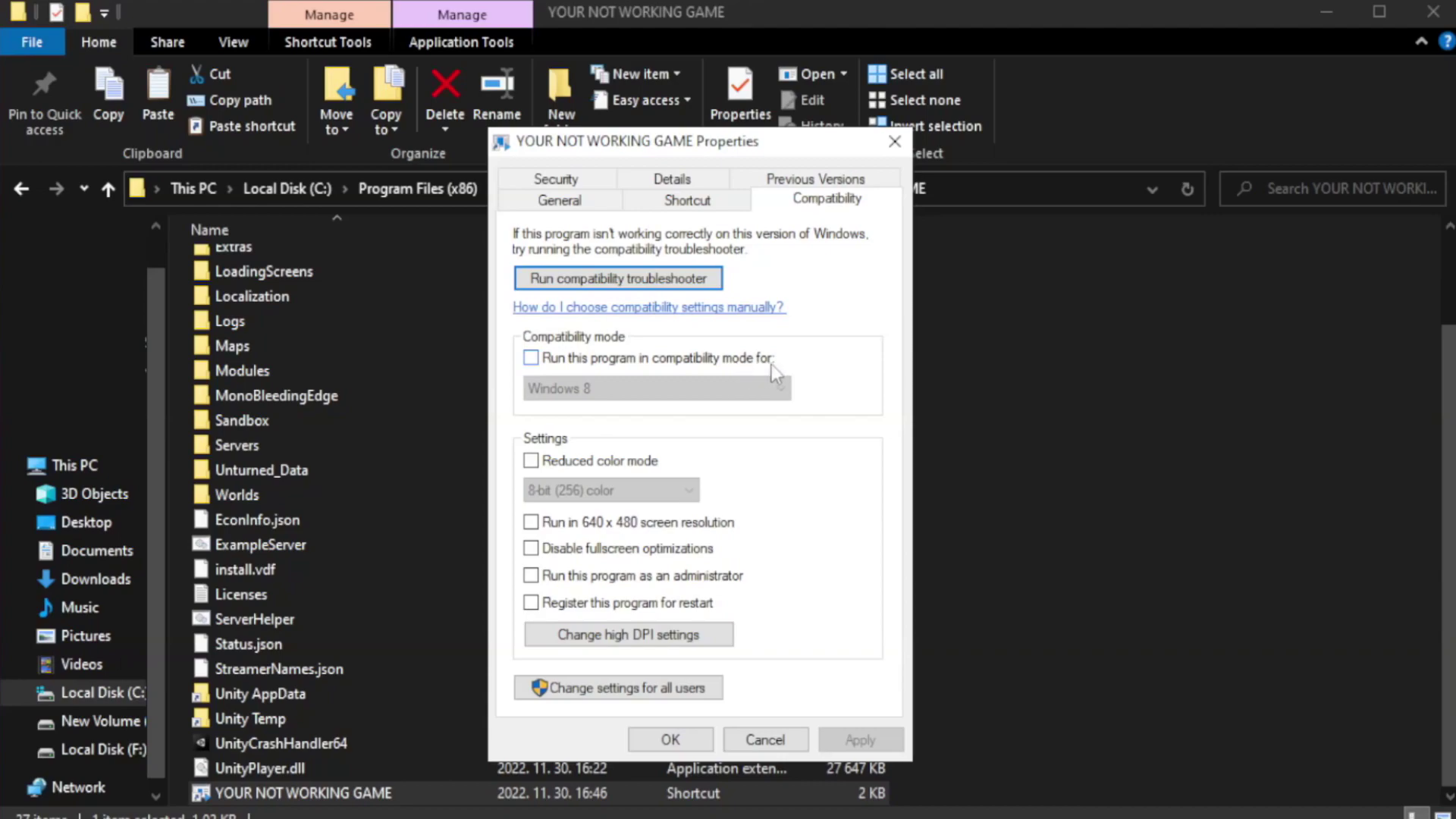
{"action": "left_click", "coordinate": [576, 358]}
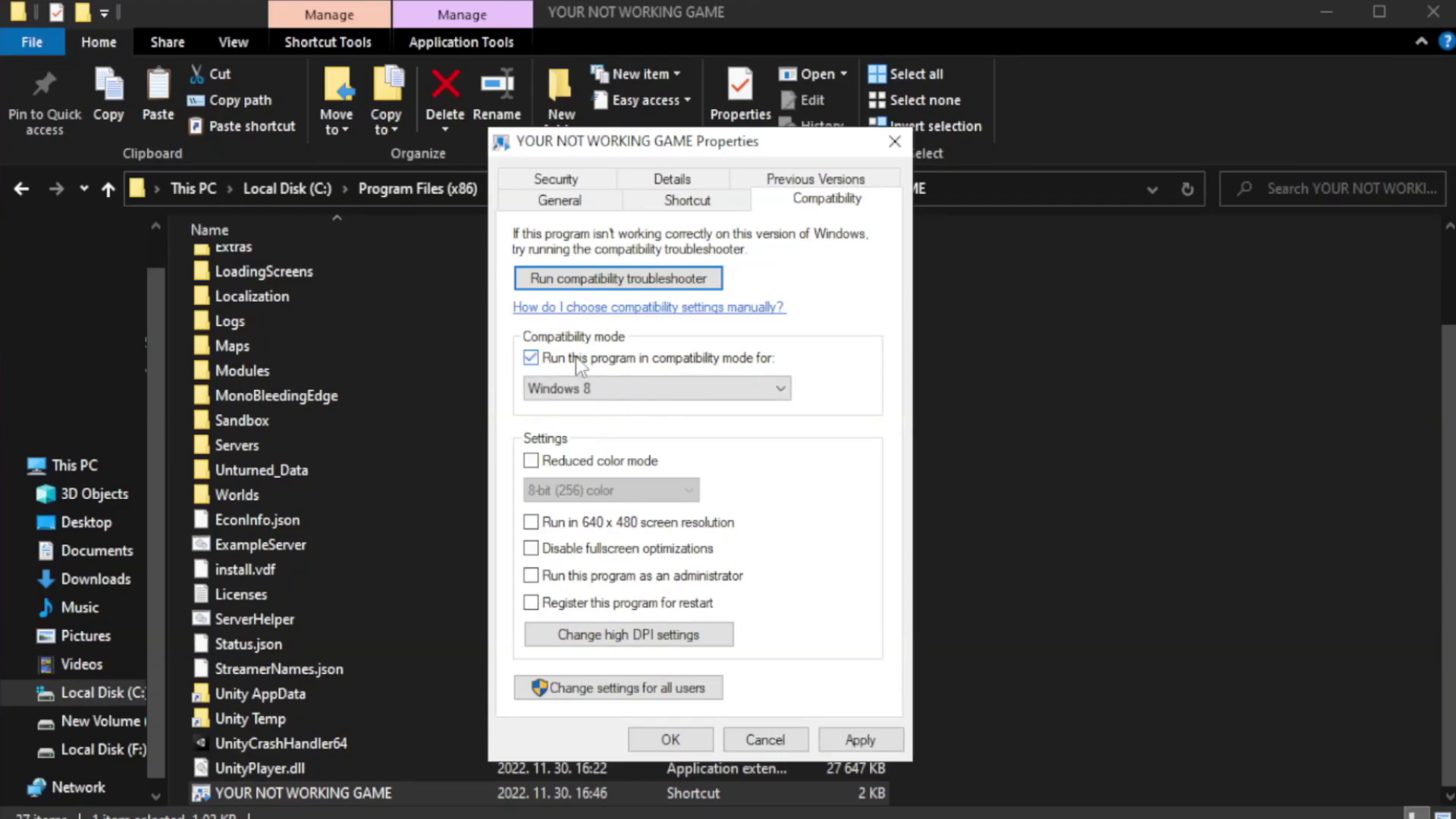
{"action": "left_click", "coordinate": [656, 389]}
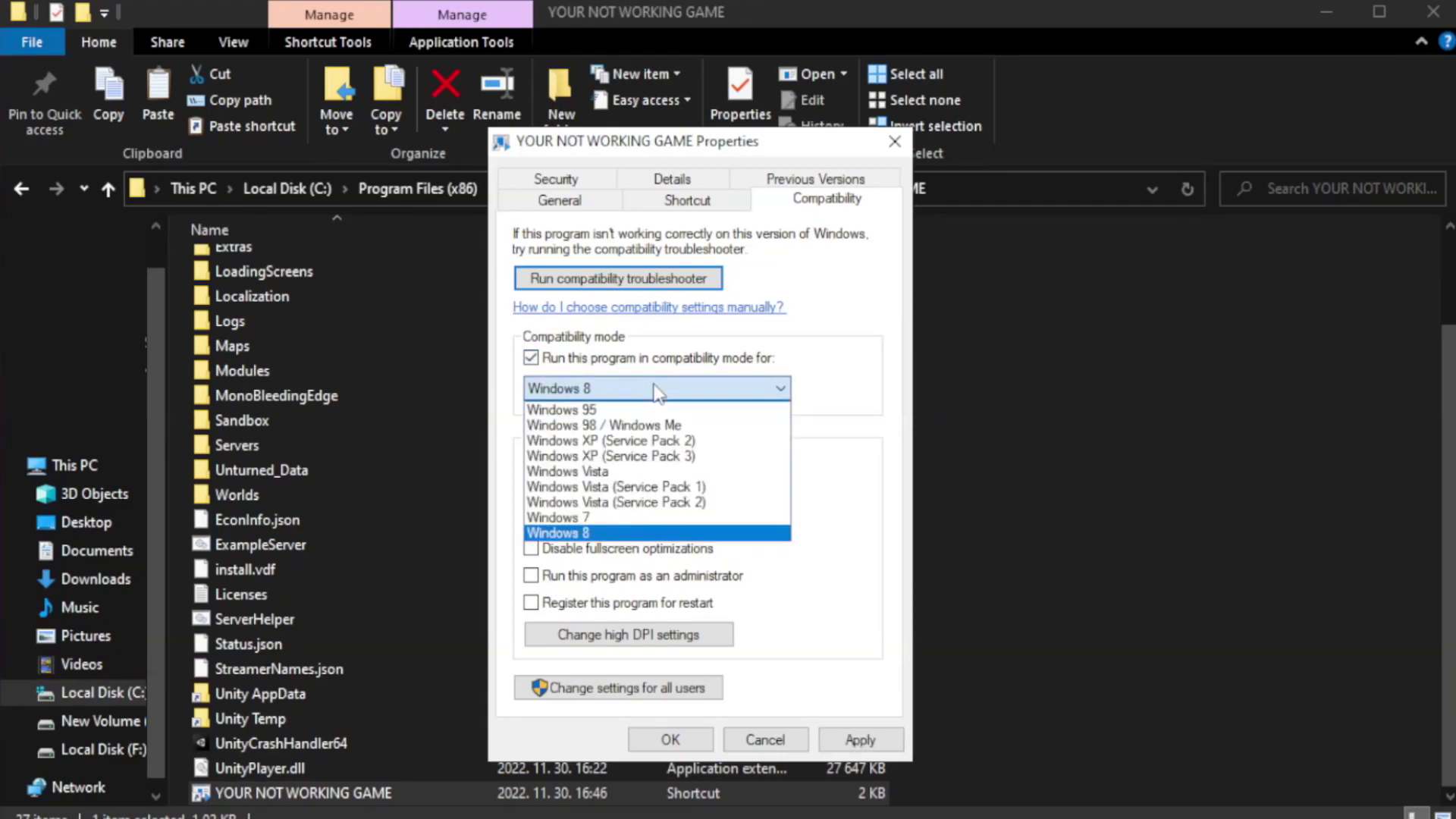
{"action": "left_click", "coordinate": [617, 533]}
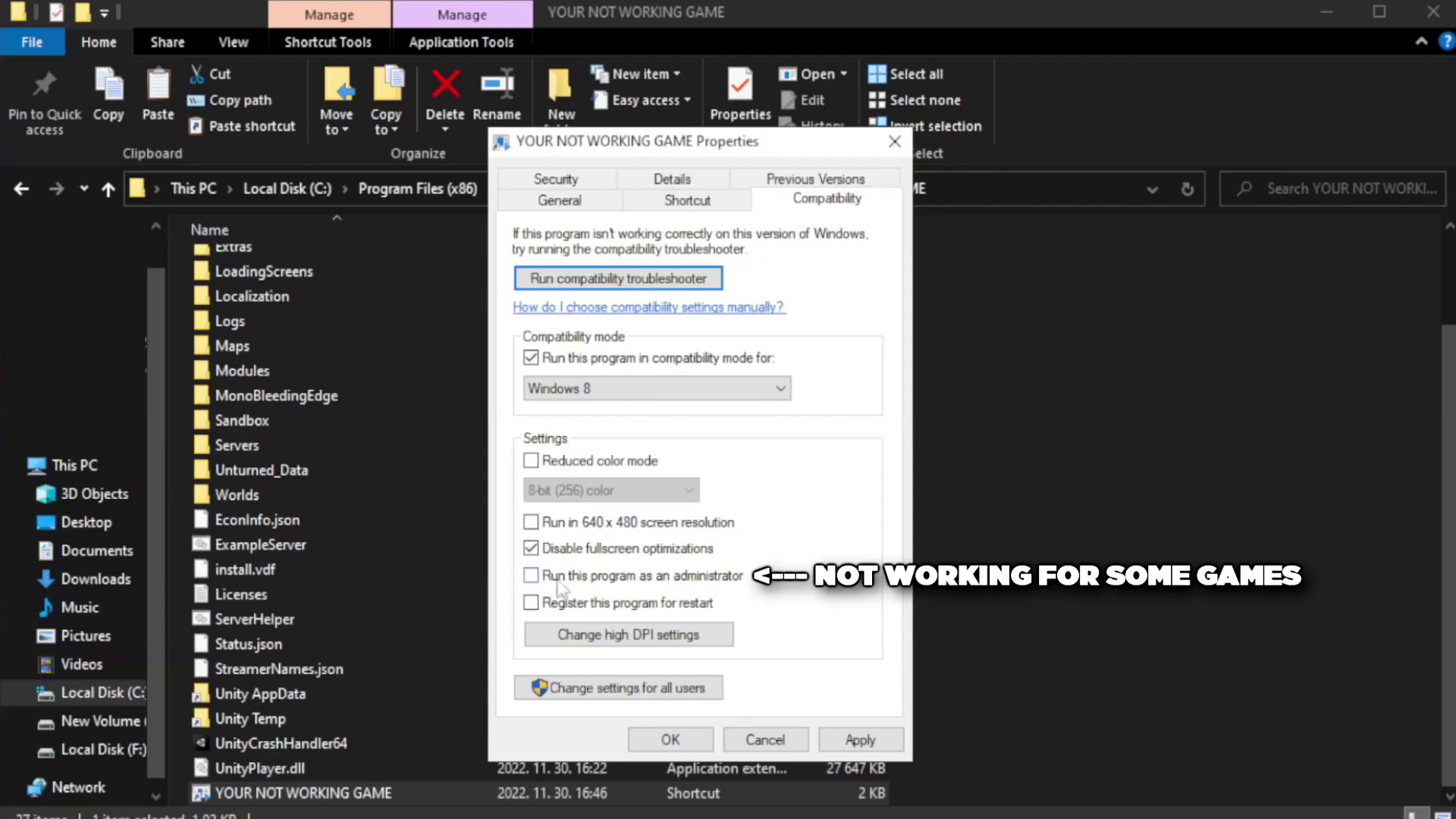
{"action": "left_click", "coordinate": [574, 587]}
{"action": "left_click", "coordinate": [860, 741]}
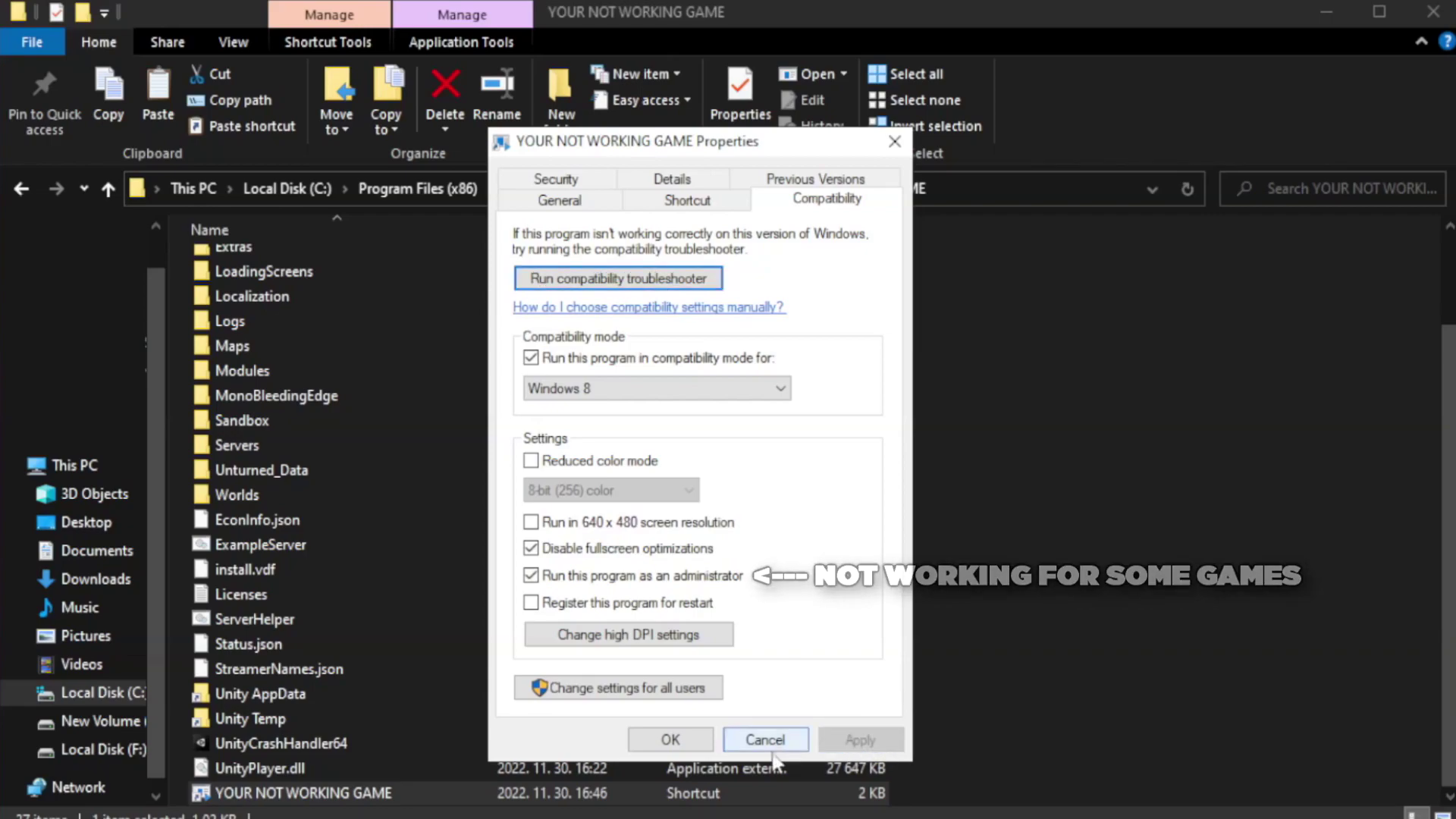
{"action": "left_click", "coordinate": [669, 741]}
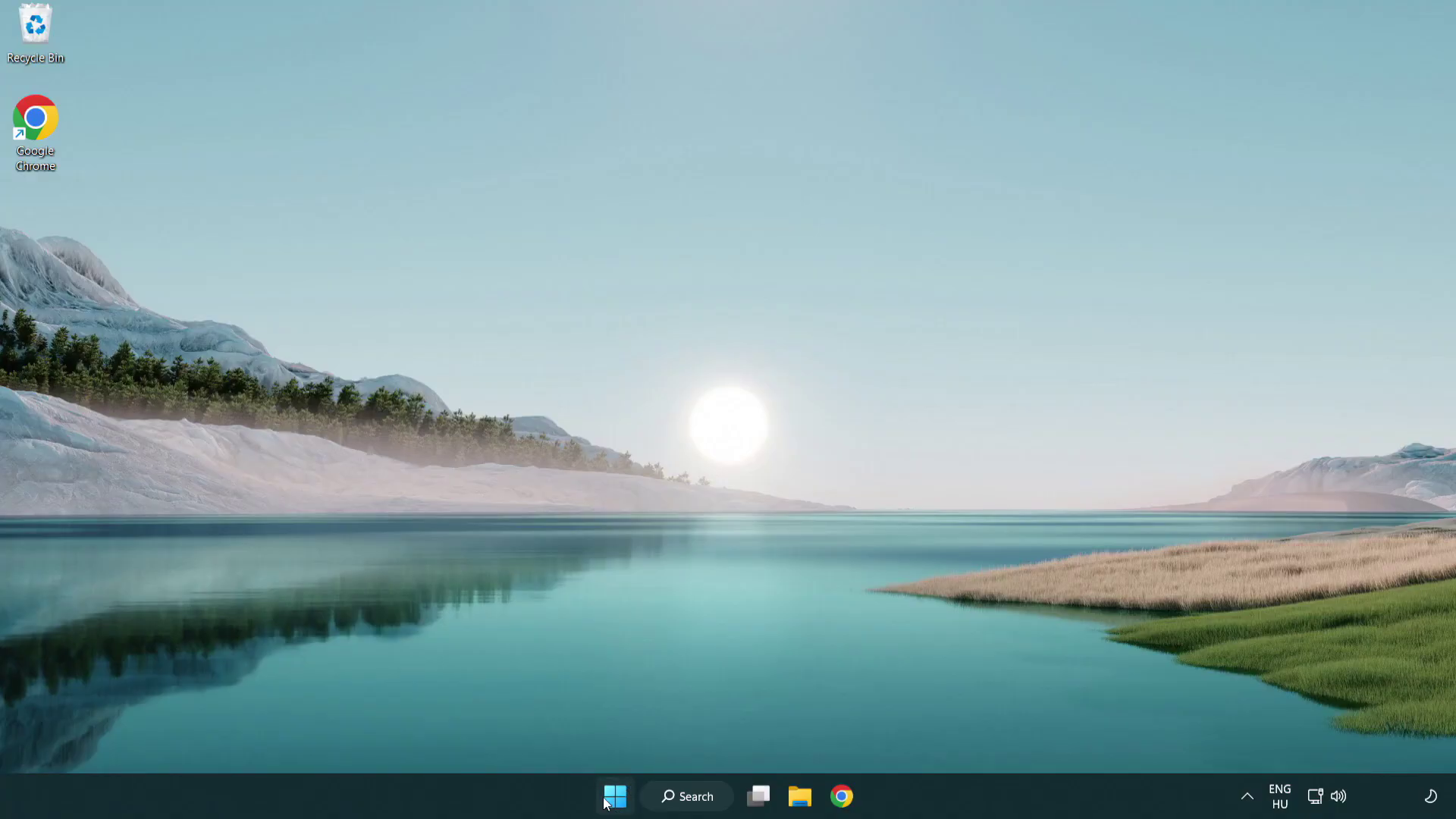
Open Task Manager from the Start menu on its Startup apps list
{"action": "right_click", "coordinate": [615, 802]}
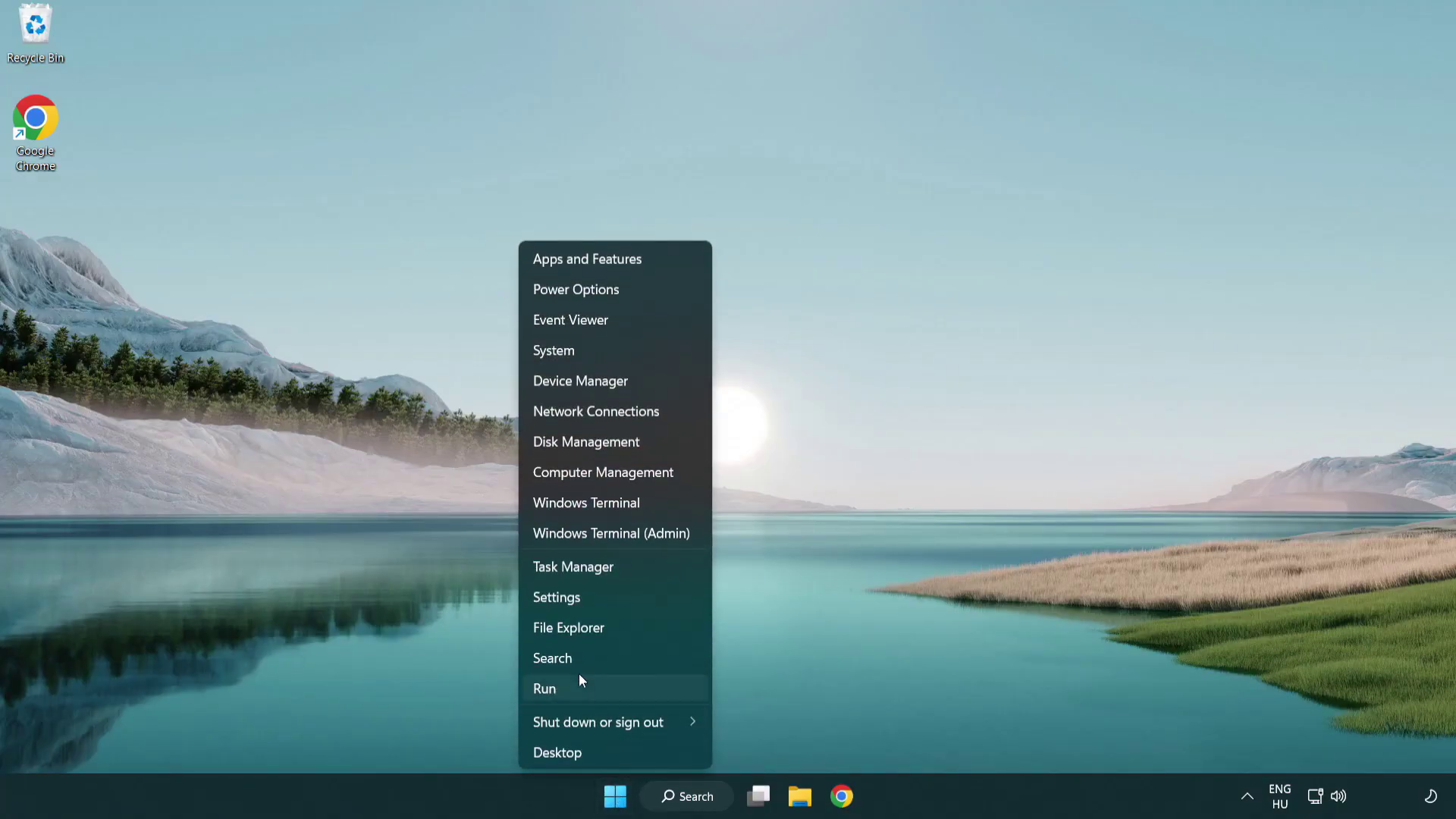
{"action": "left_click", "coordinate": [642, 573]}
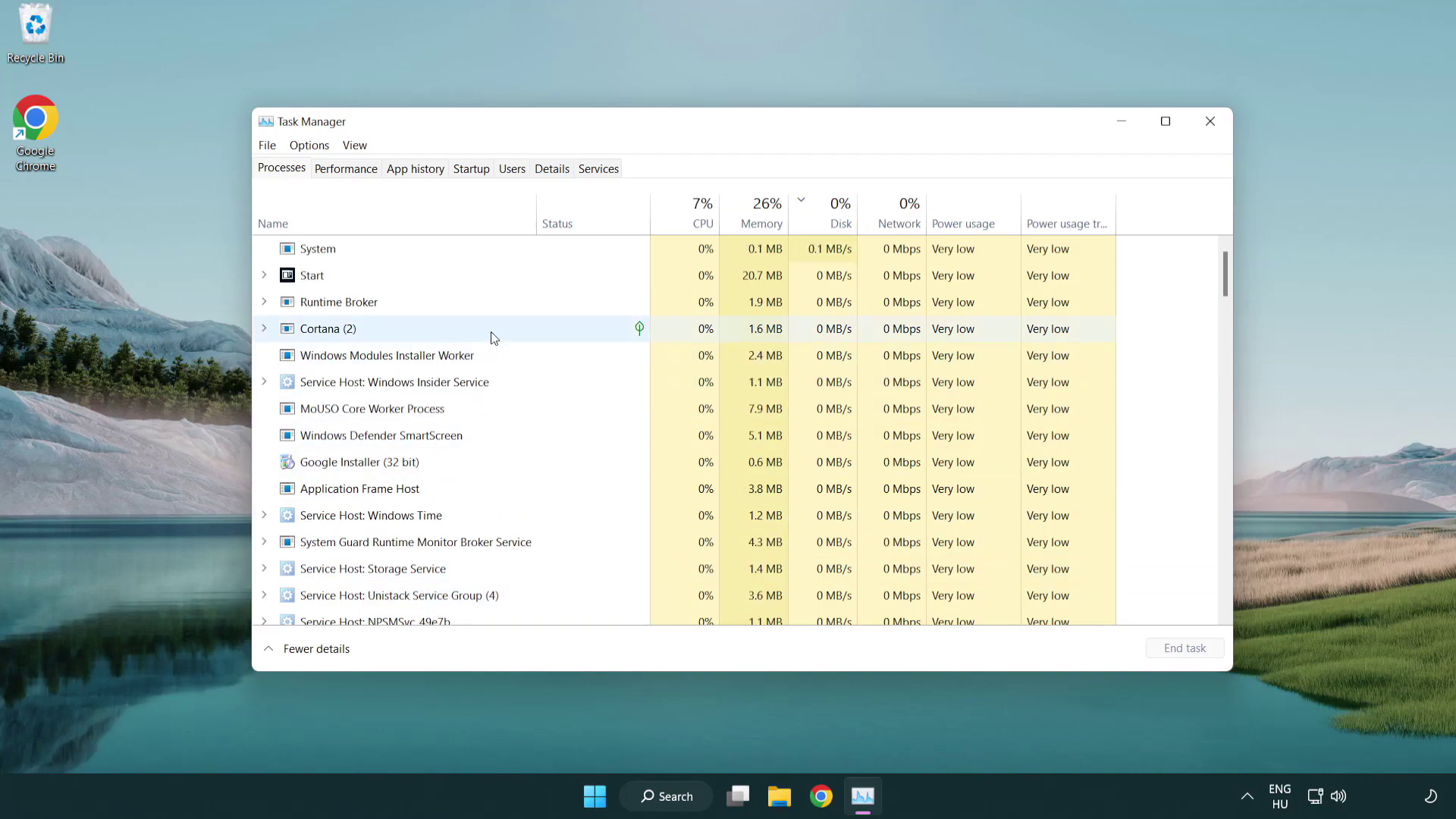
{"action": "left_click", "coordinate": [474, 171]}
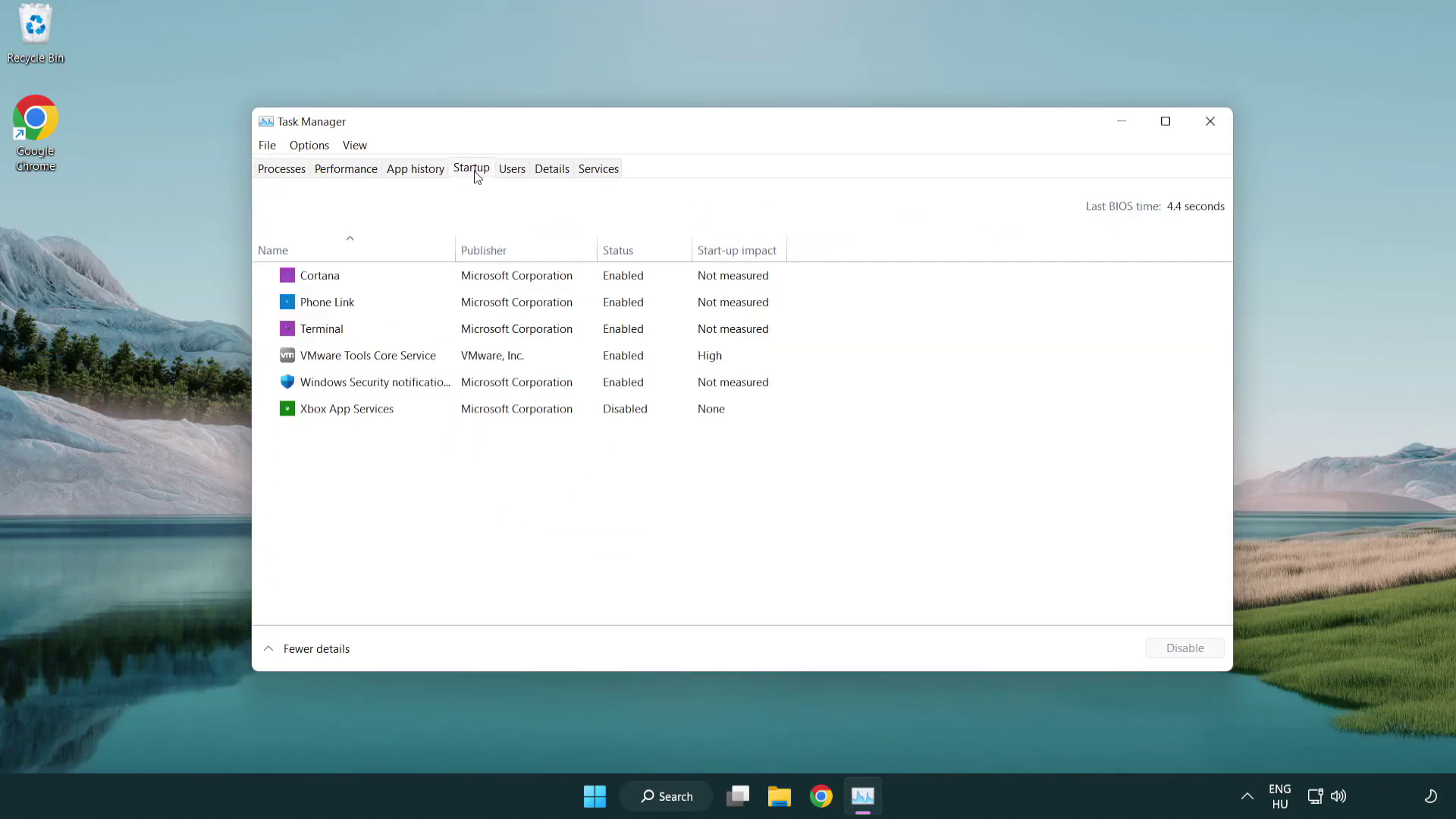
Disable Terminal, Phone Link, Cortana and Windows Security notifications at startup, then close Task Manager
{"action": "left_click", "coordinate": [476, 331]}
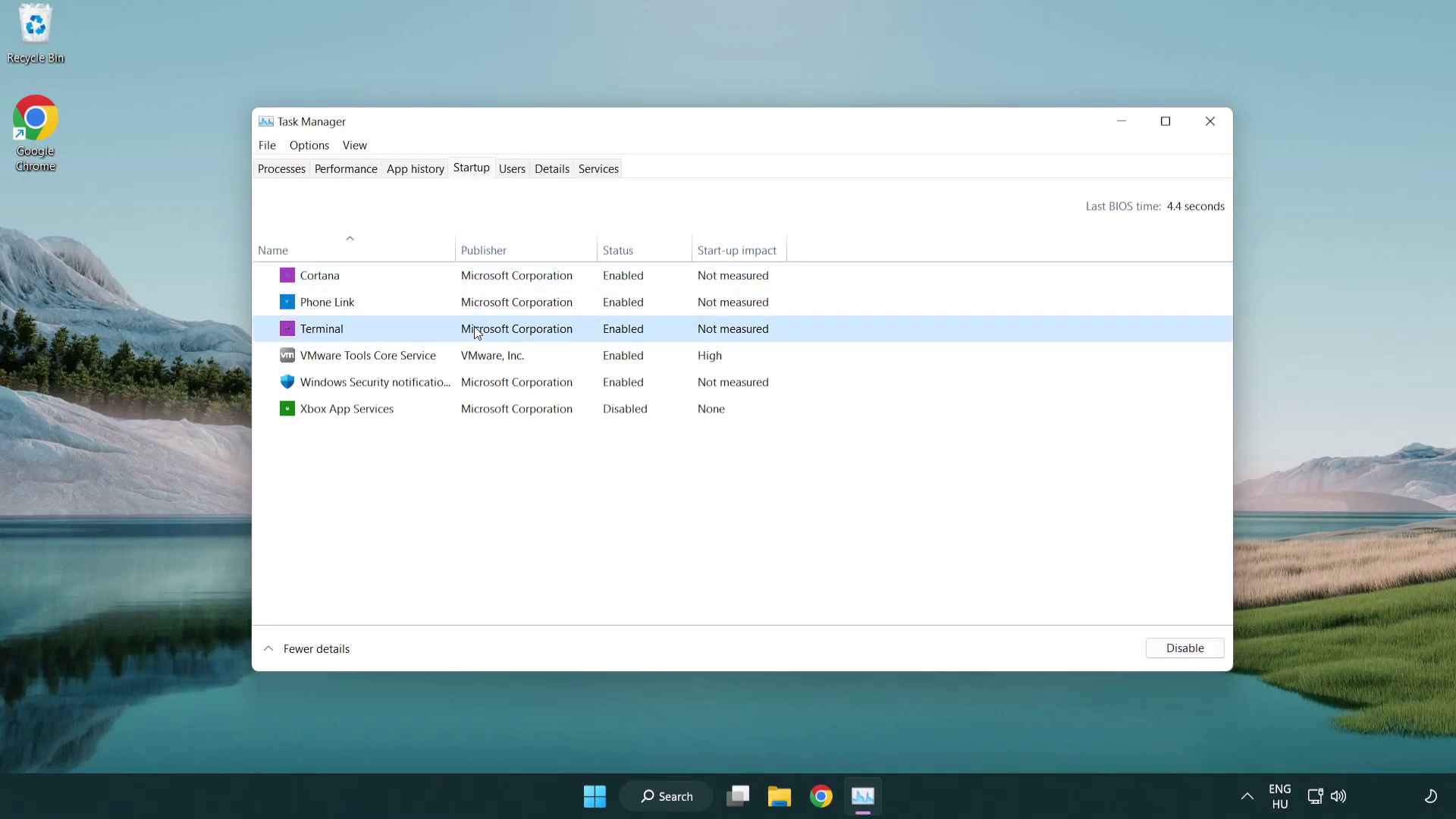
{"action": "left_click", "coordinate": [1172, 647]}
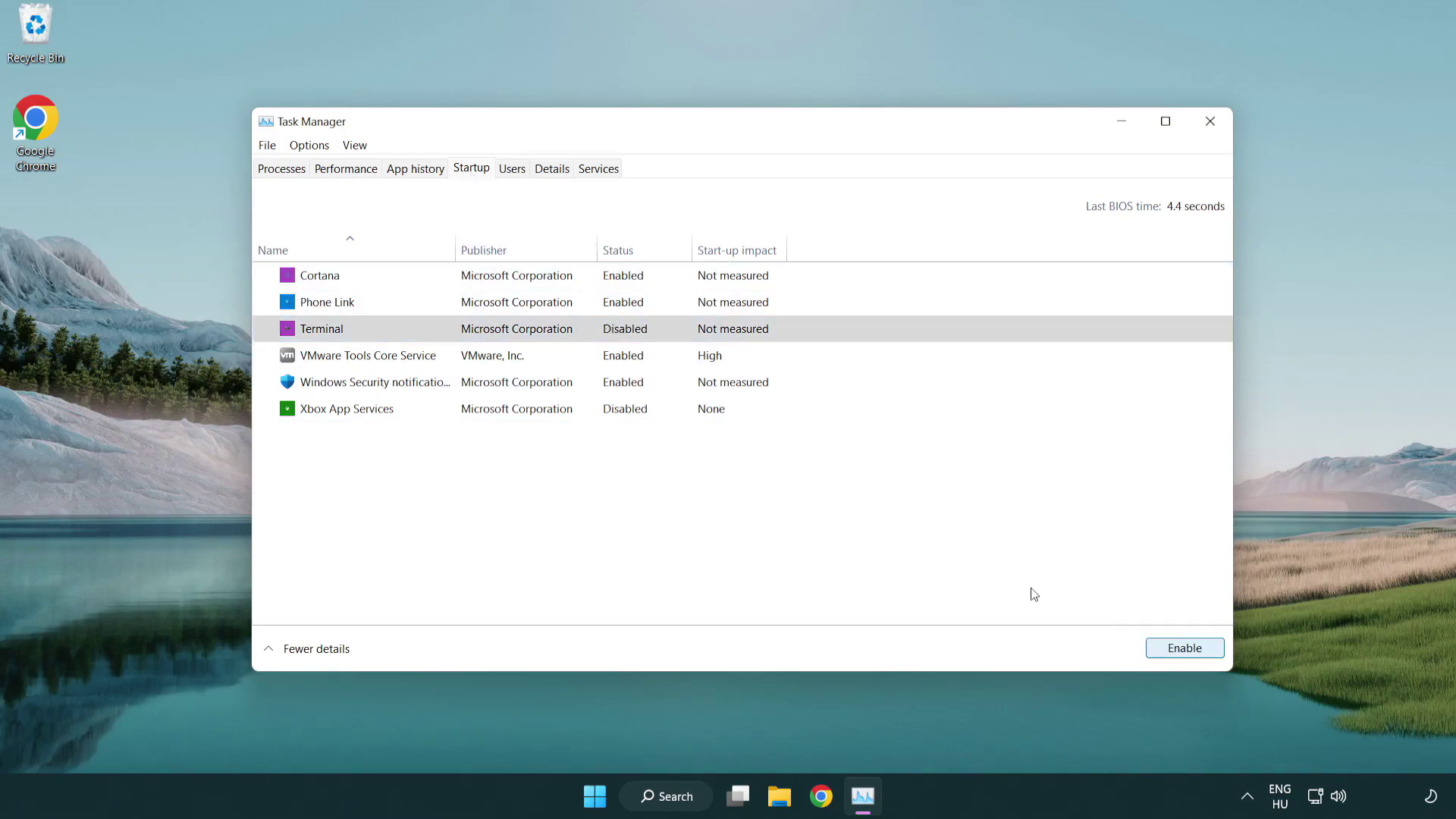
{"action": "left_click", "coordinate": [606, 306]}
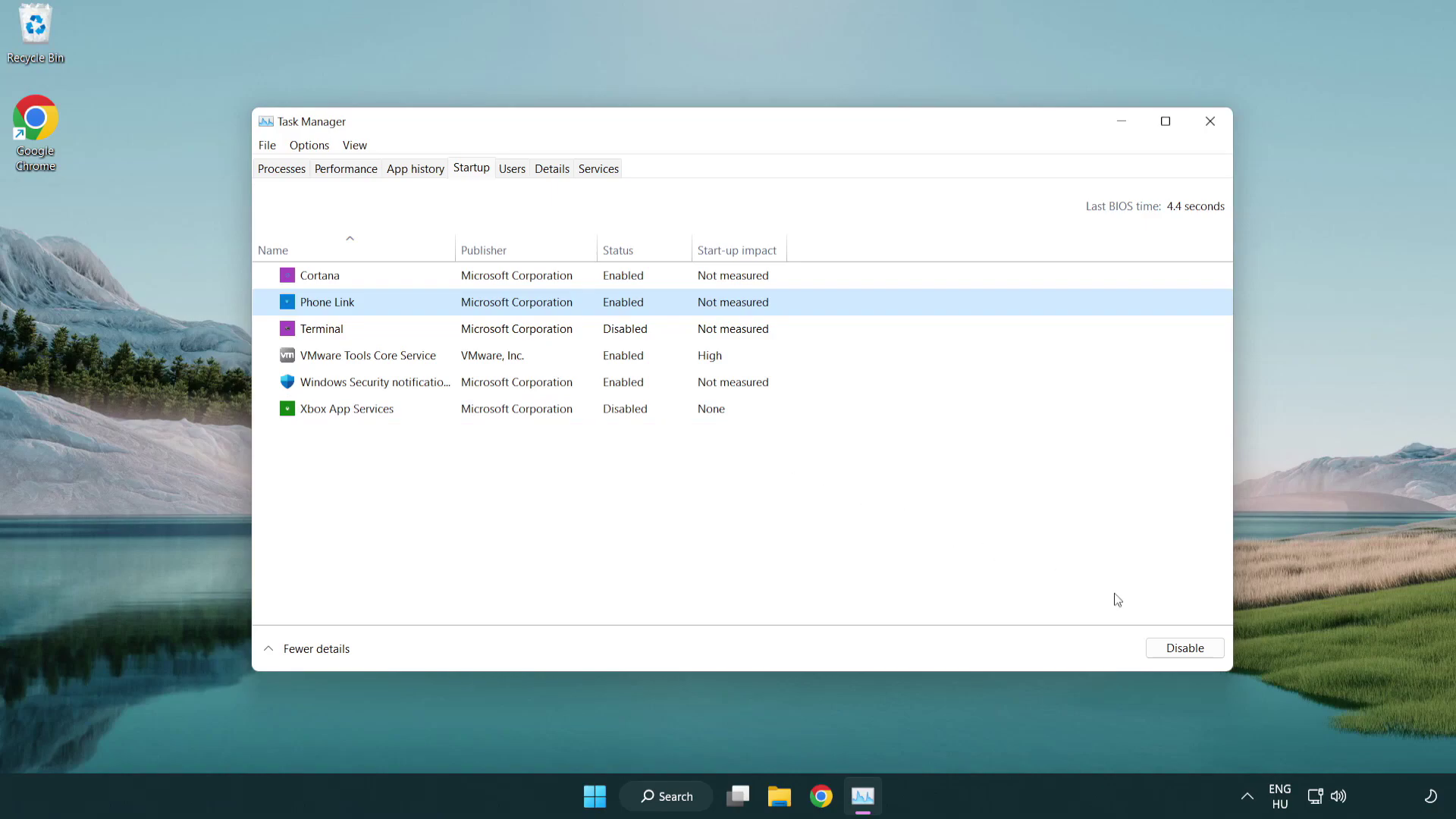
{"action": "left_click", "coordinate": [1183, 648]}
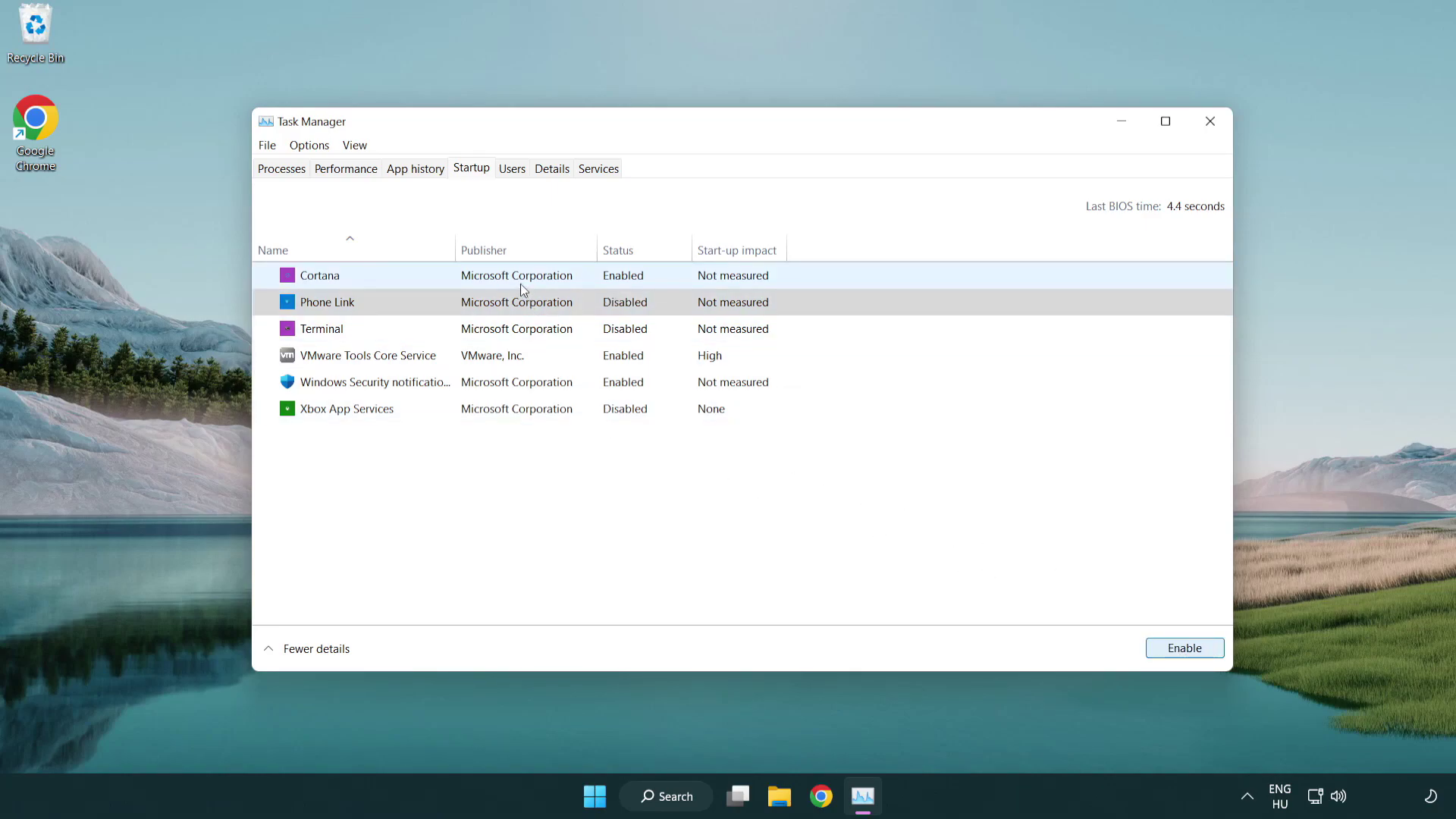
{"action": "left_click", "coordinate": [520, 284]}
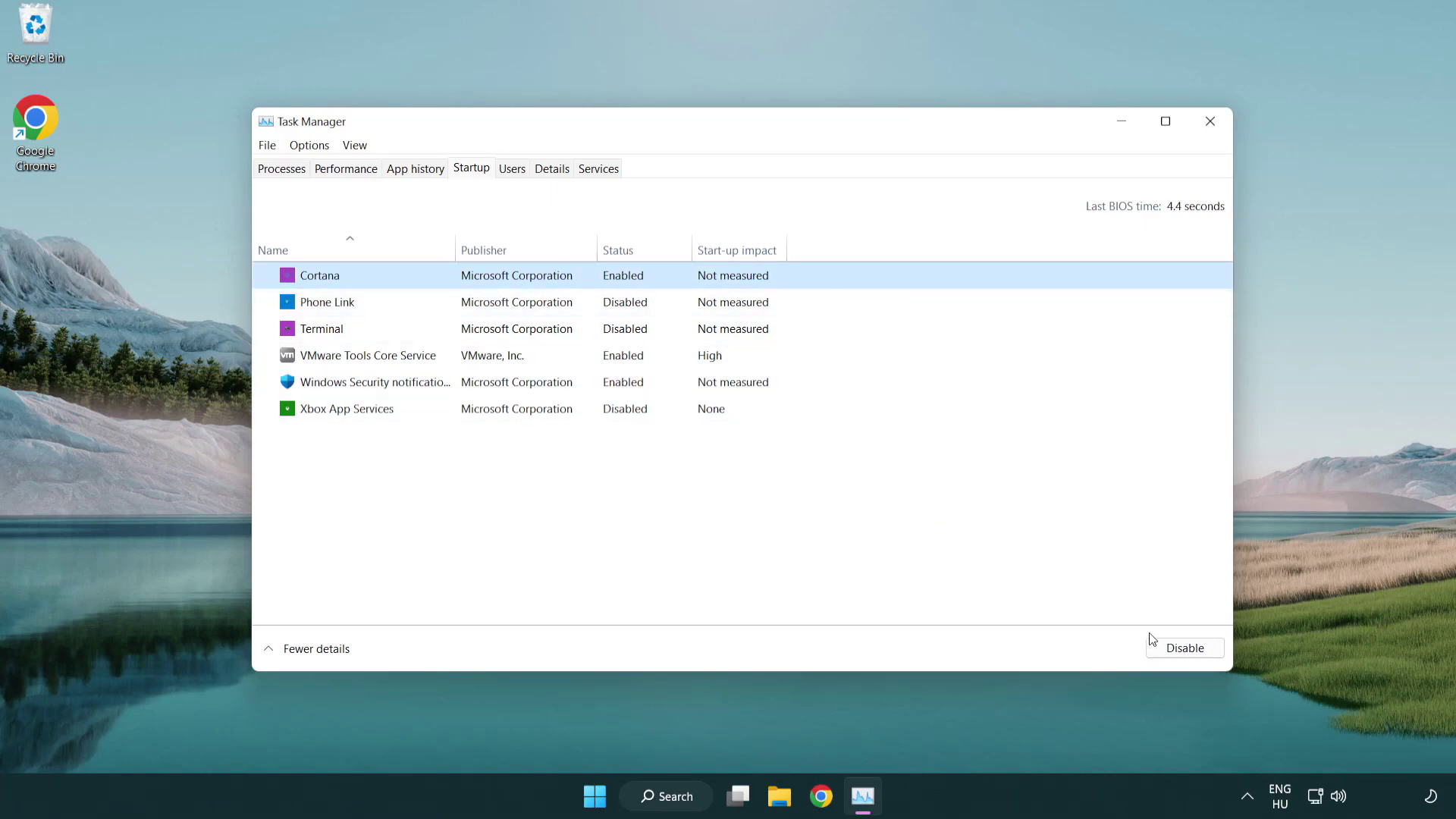
{"action": "left_click", "coordinate": [1182, 648]}
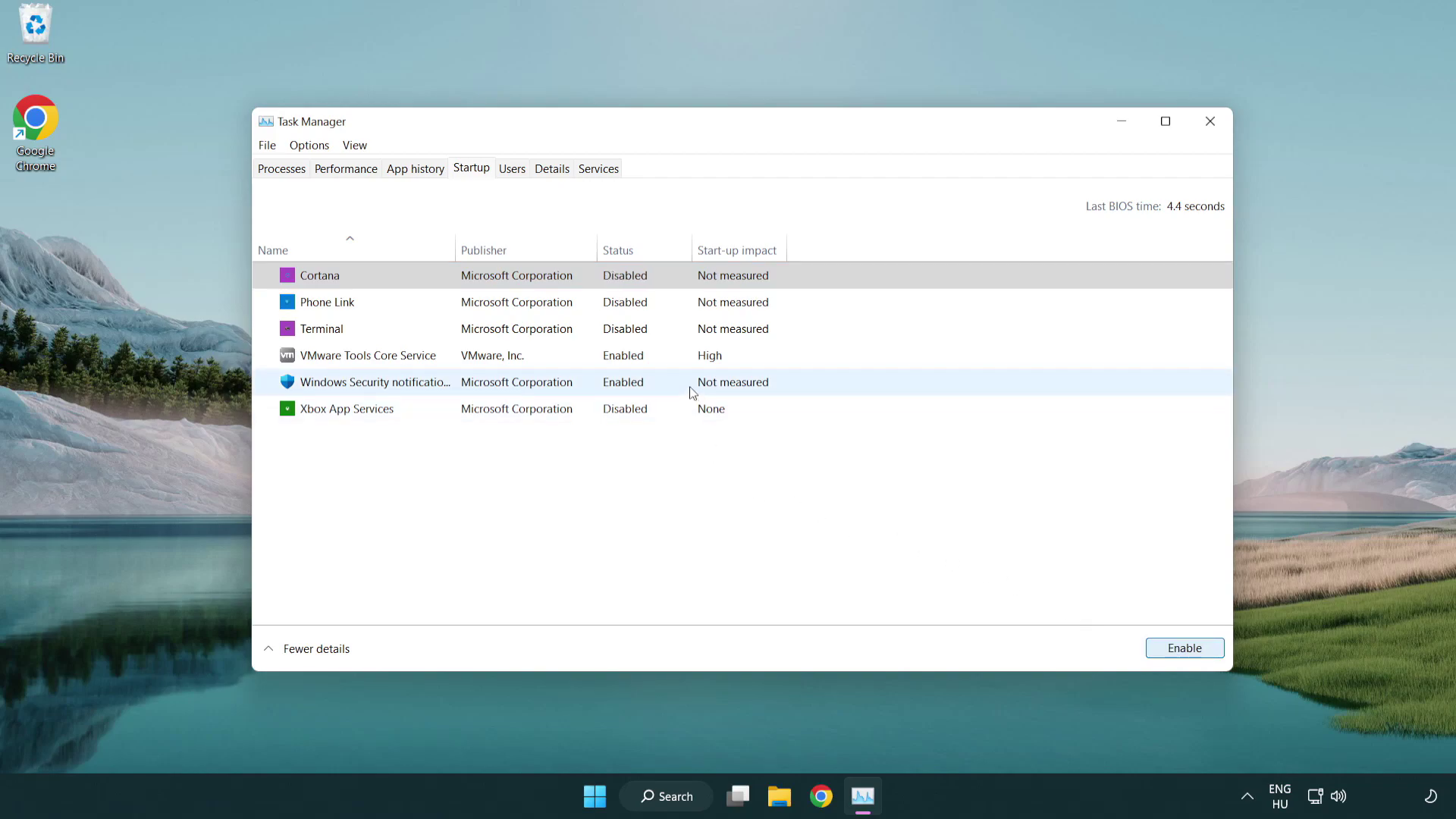
{"action": "left_click", "coordinate": [691, 392]}
{"action": "left_click", "coordinate": [1149, 646]}
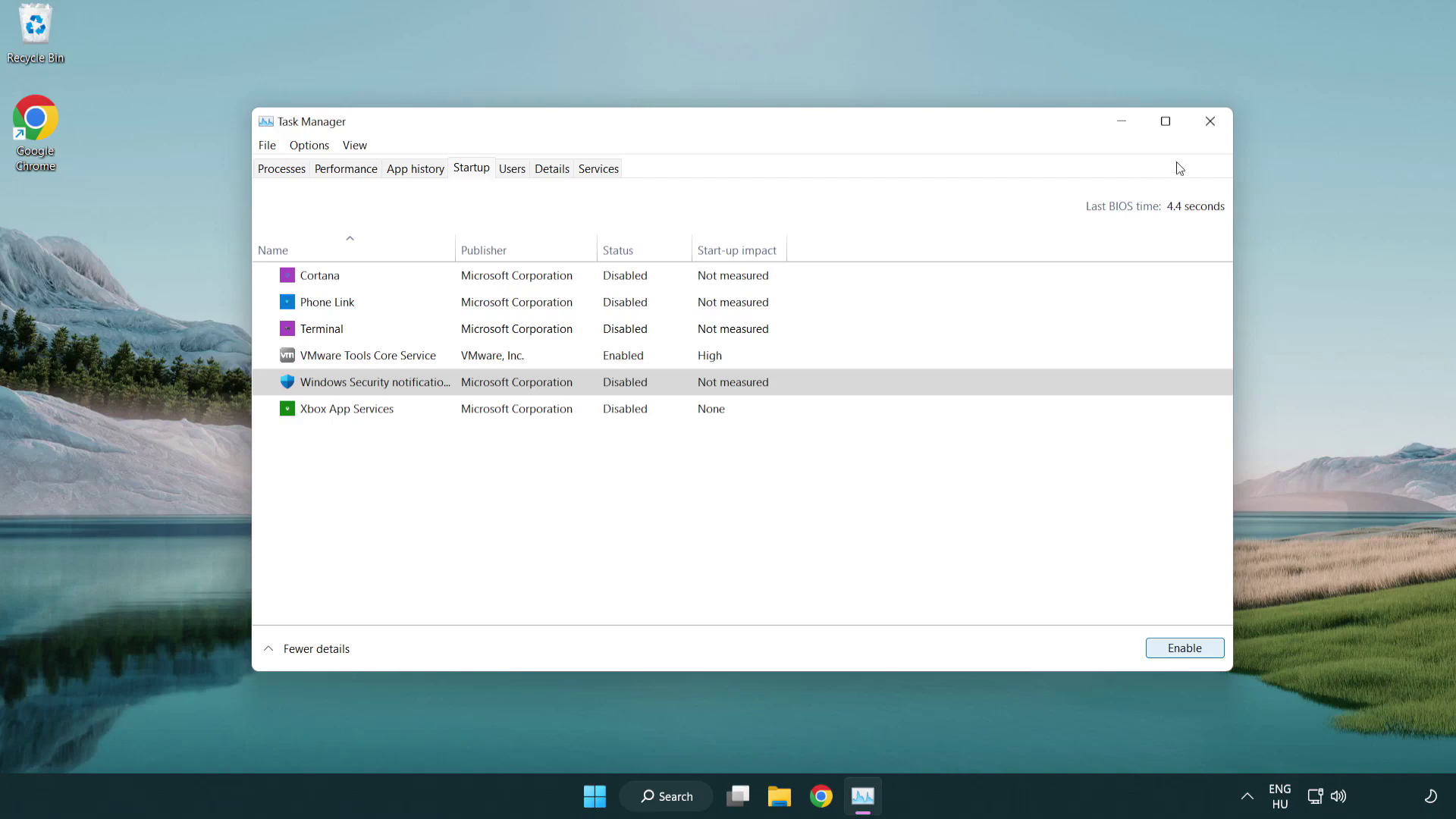
{"action": "left_click", "coordinate": [1210, 122]}
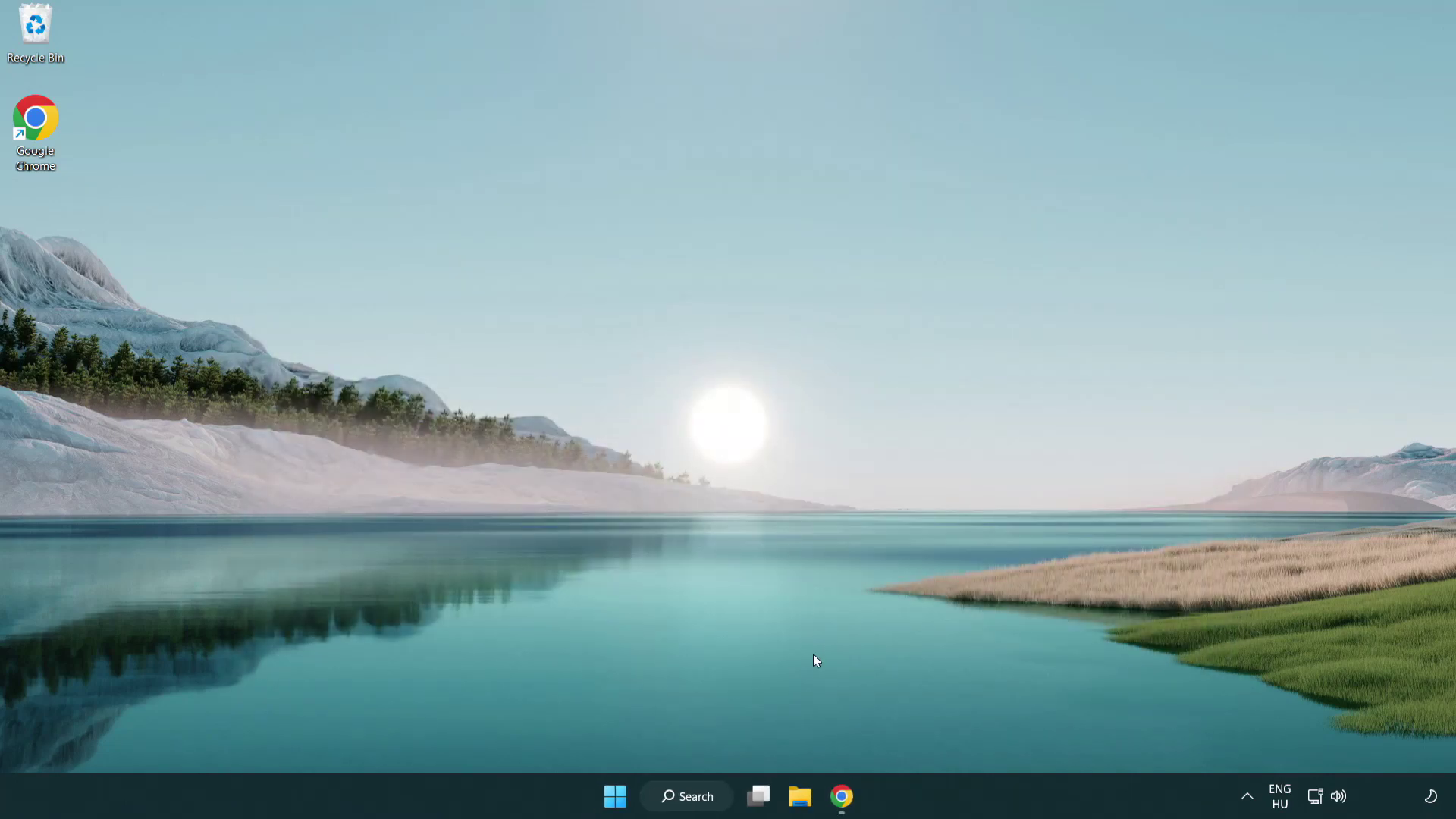
Download the DirectX End-User Runtime Web Installer in Chrome and run dxwebsetup.exe
{"action": "left_click", "coordinate": [842, 795]}
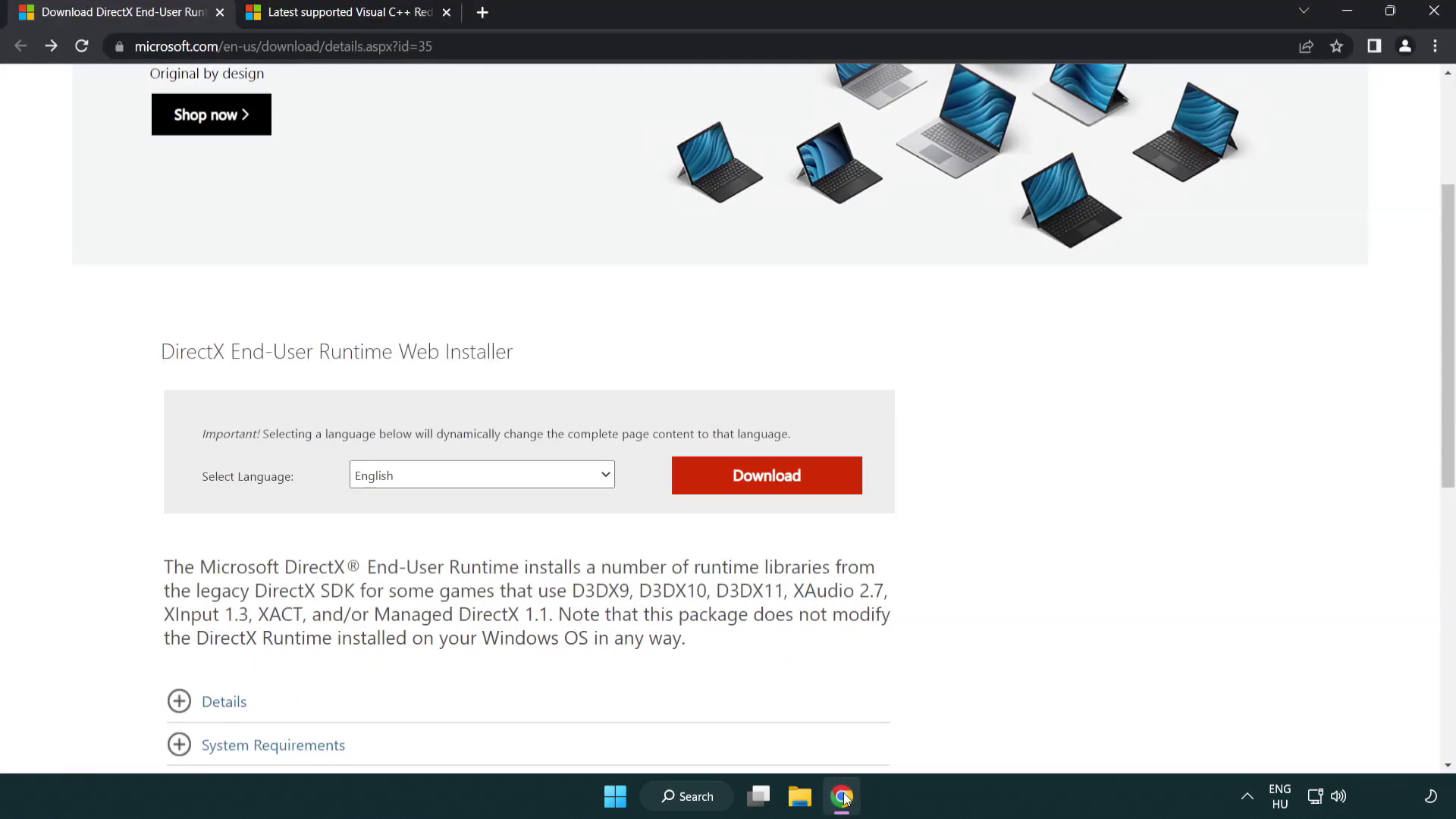
{"action": "scroll", "coordinate": [621, 677], "scroll_direction": "up", "scroll_amount": 3}
{"action": "left_click", "coordinate": [479, 46]}
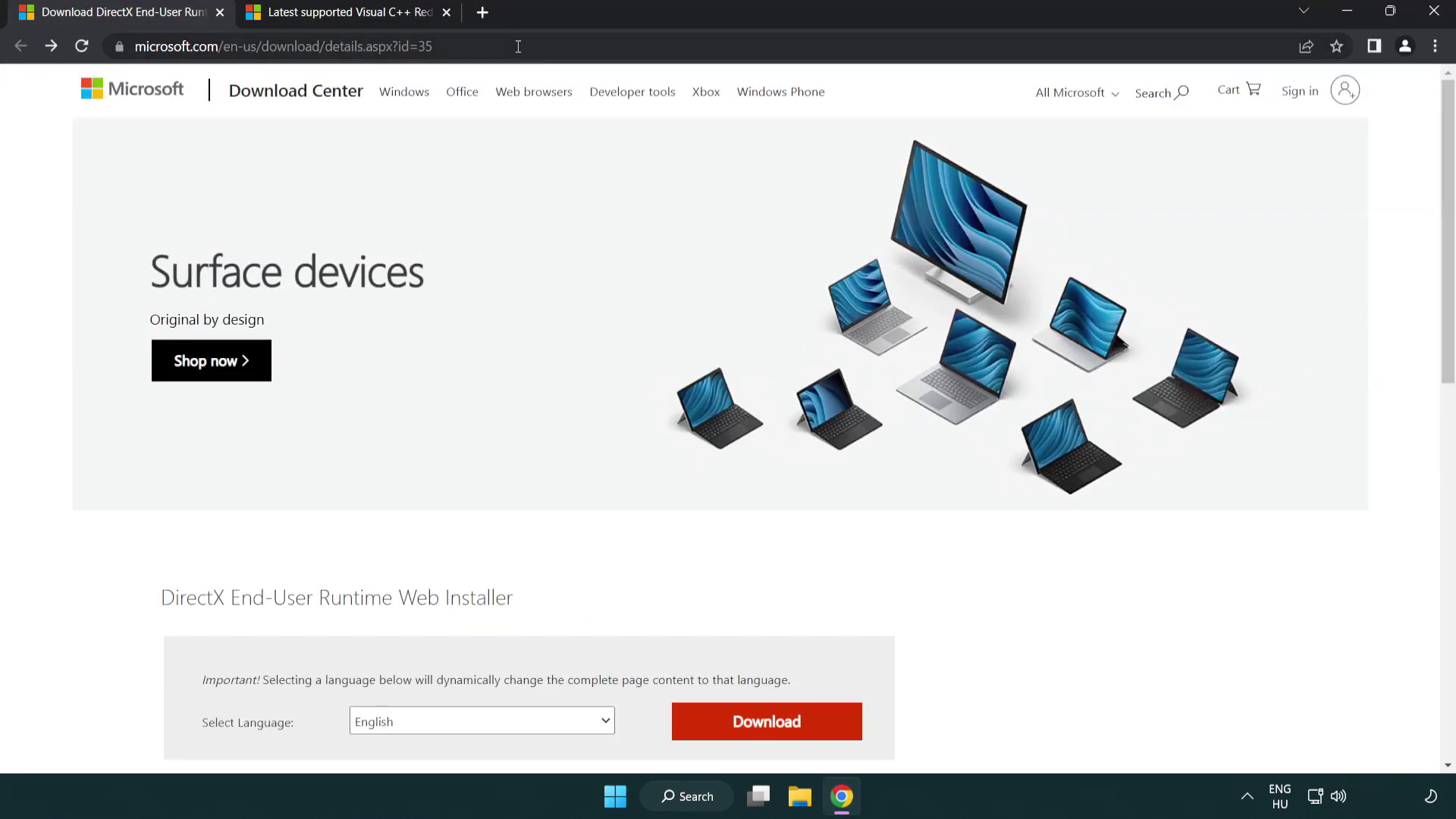
{"action": "left_click", "coordinate": [1392, 331]}
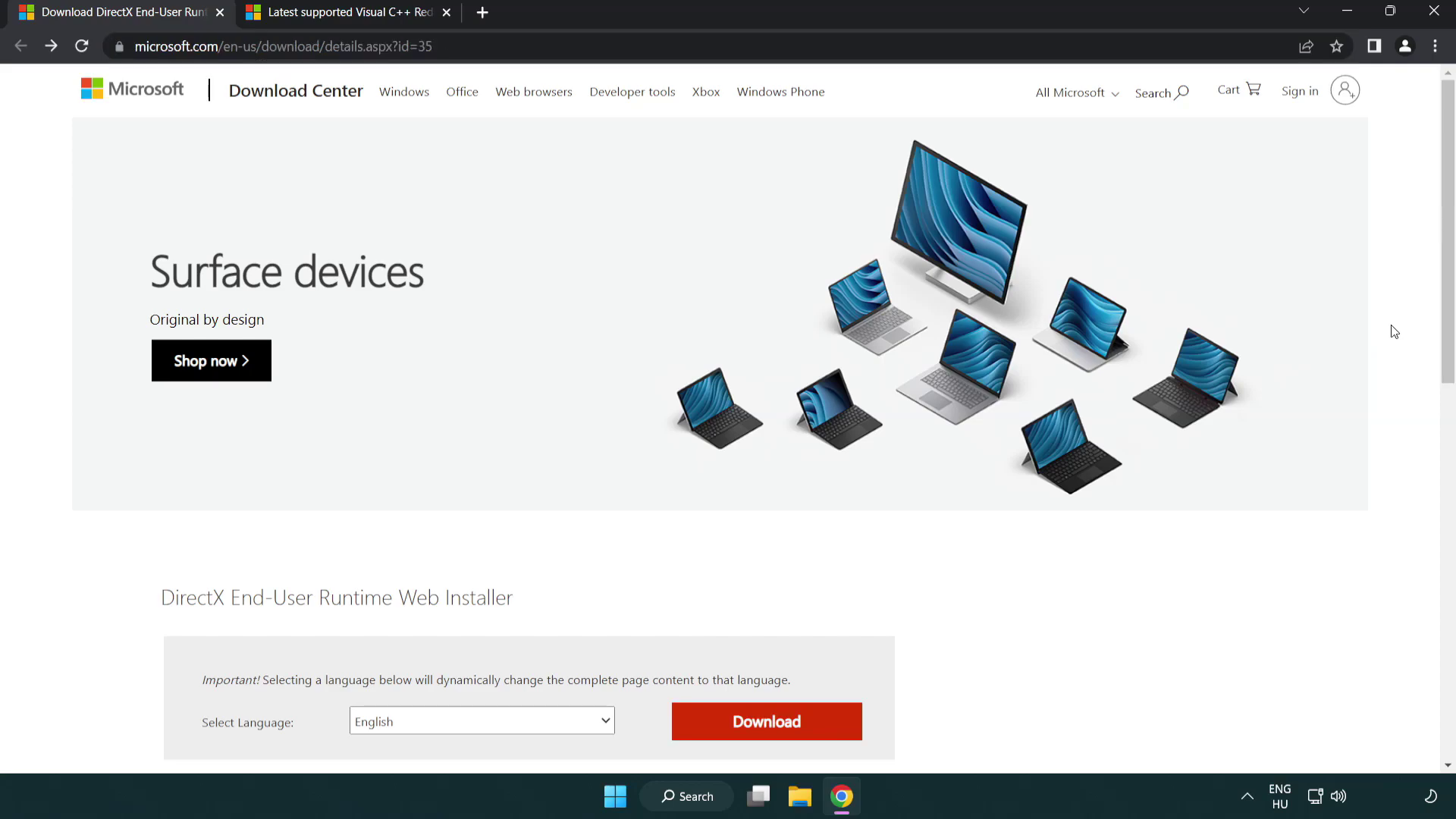
{"action": "left_click_drag", "start_coordinate": [1448, 333], "coordinate": [1447, 422]}
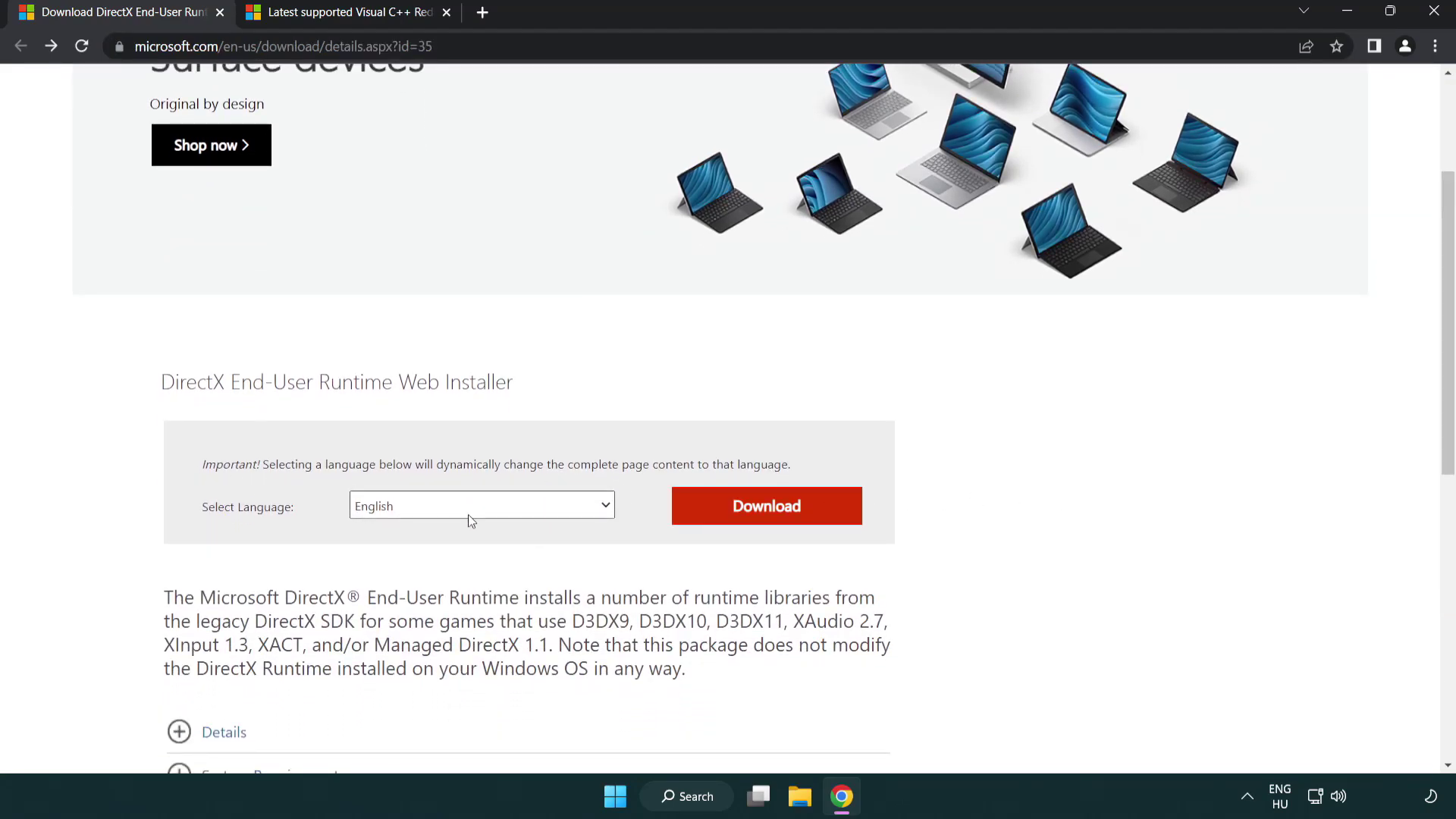
{"action": "left_click", "coordinate": [772, 520]}
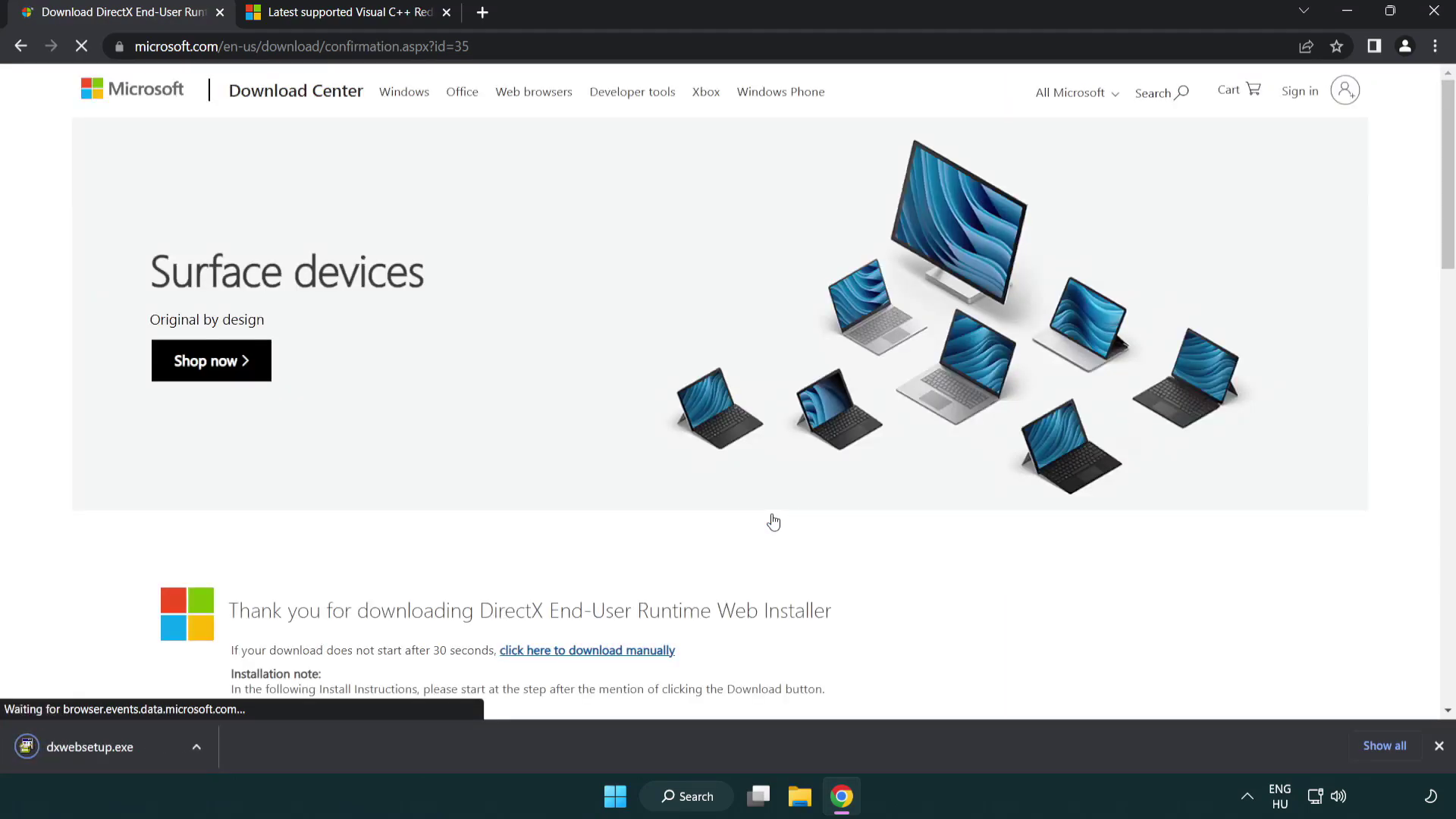
{"action": "left_click", "coordinate": [94, 749]}
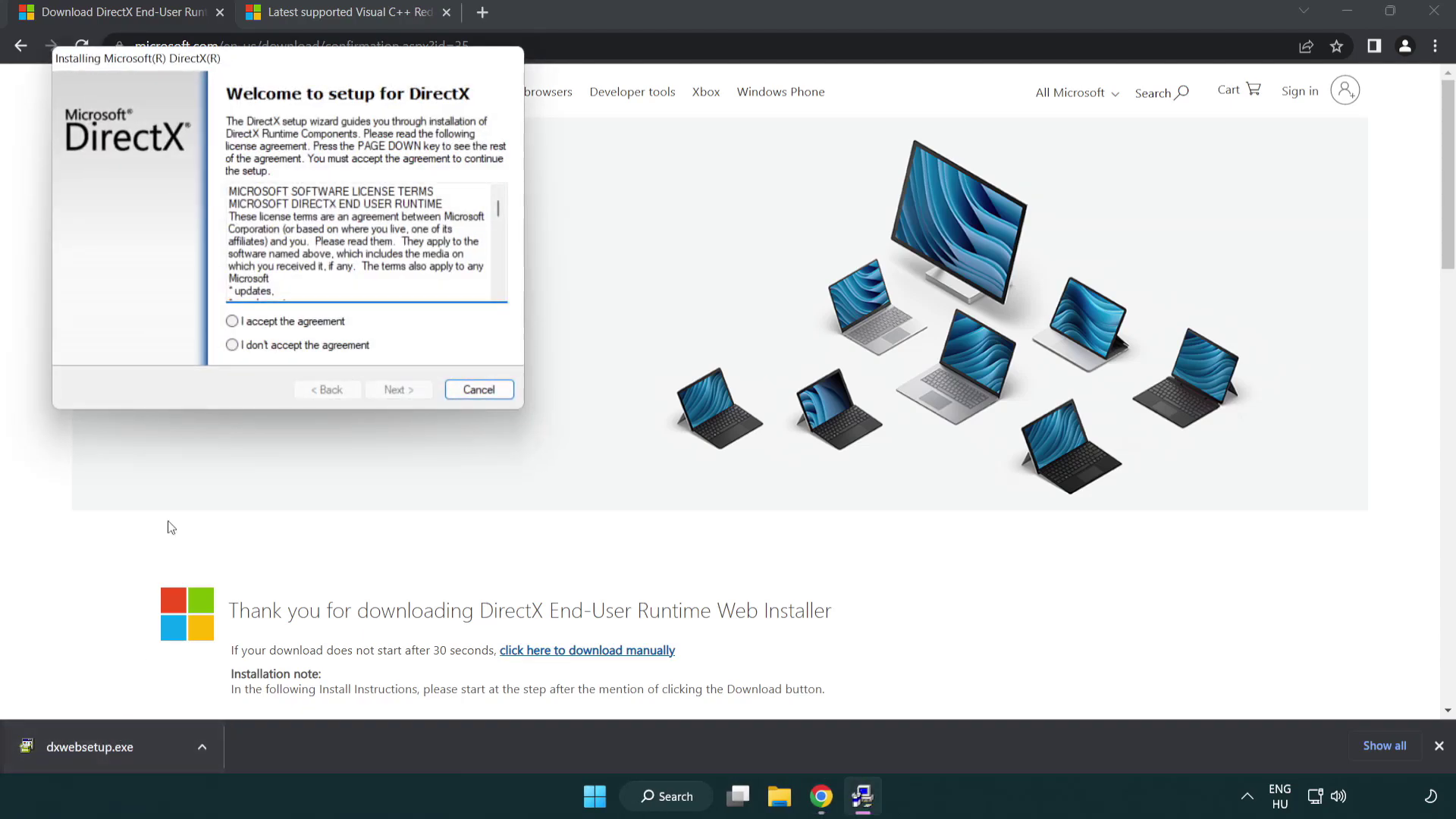
Accept the DirectX licence, decline the Bing Bar offer, and finish DirectX Setup
{"action": "left_click_drag", "start_coordinate": [220, 69], "coordinate": [640, 229]}
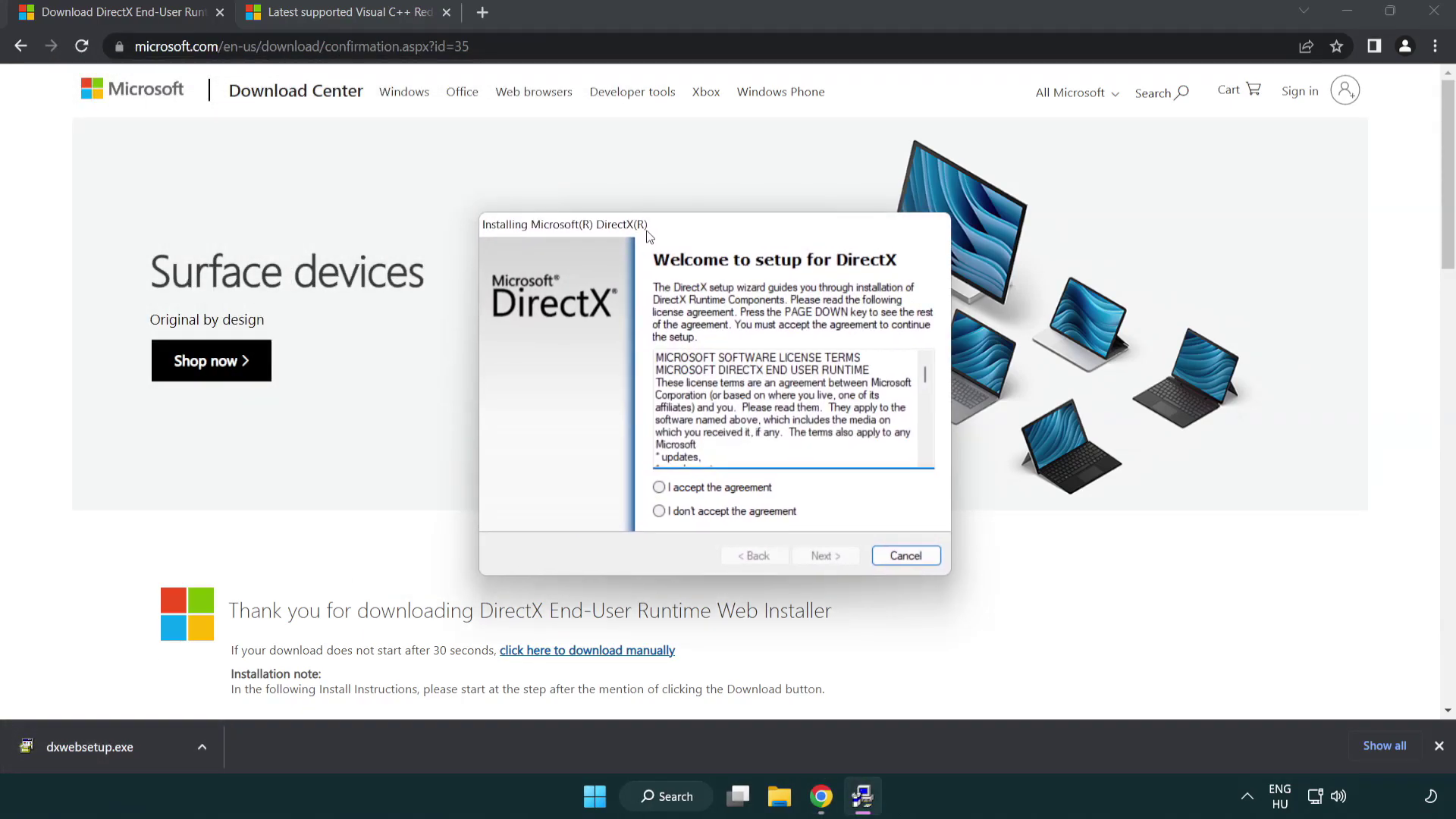
{"action": "scroll", "coordinate": [918, 373], "scroll_direction": "down", "scroll_amount": 5}
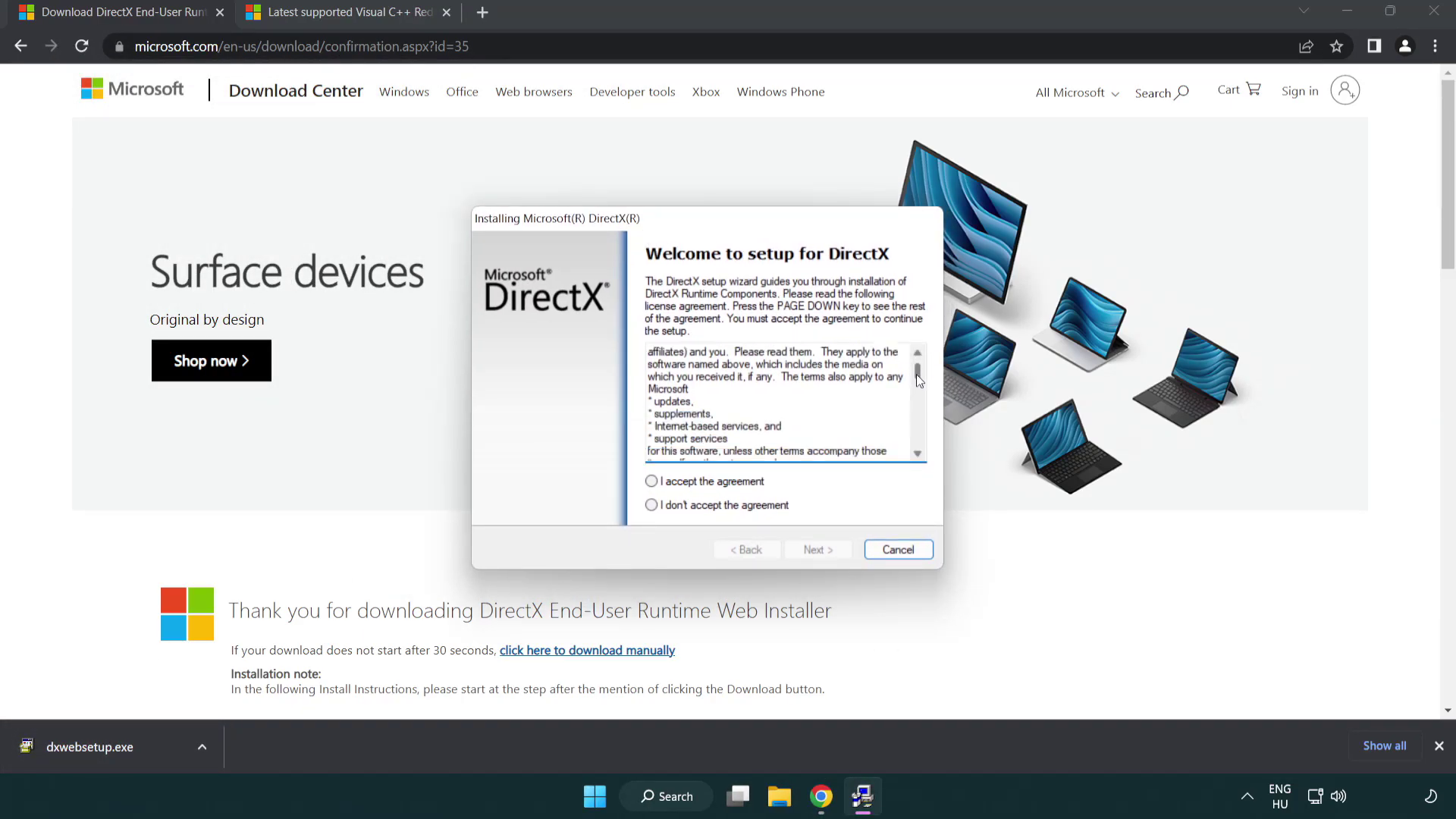
{"action": "scroll", "coordinate": [918, 373], "scroll_direction": "down", "scroll_amount": 5}
{"action": "scroll", "coordinate": [919, 371], "scroll_direction": "down", "scroll_amount": 5}
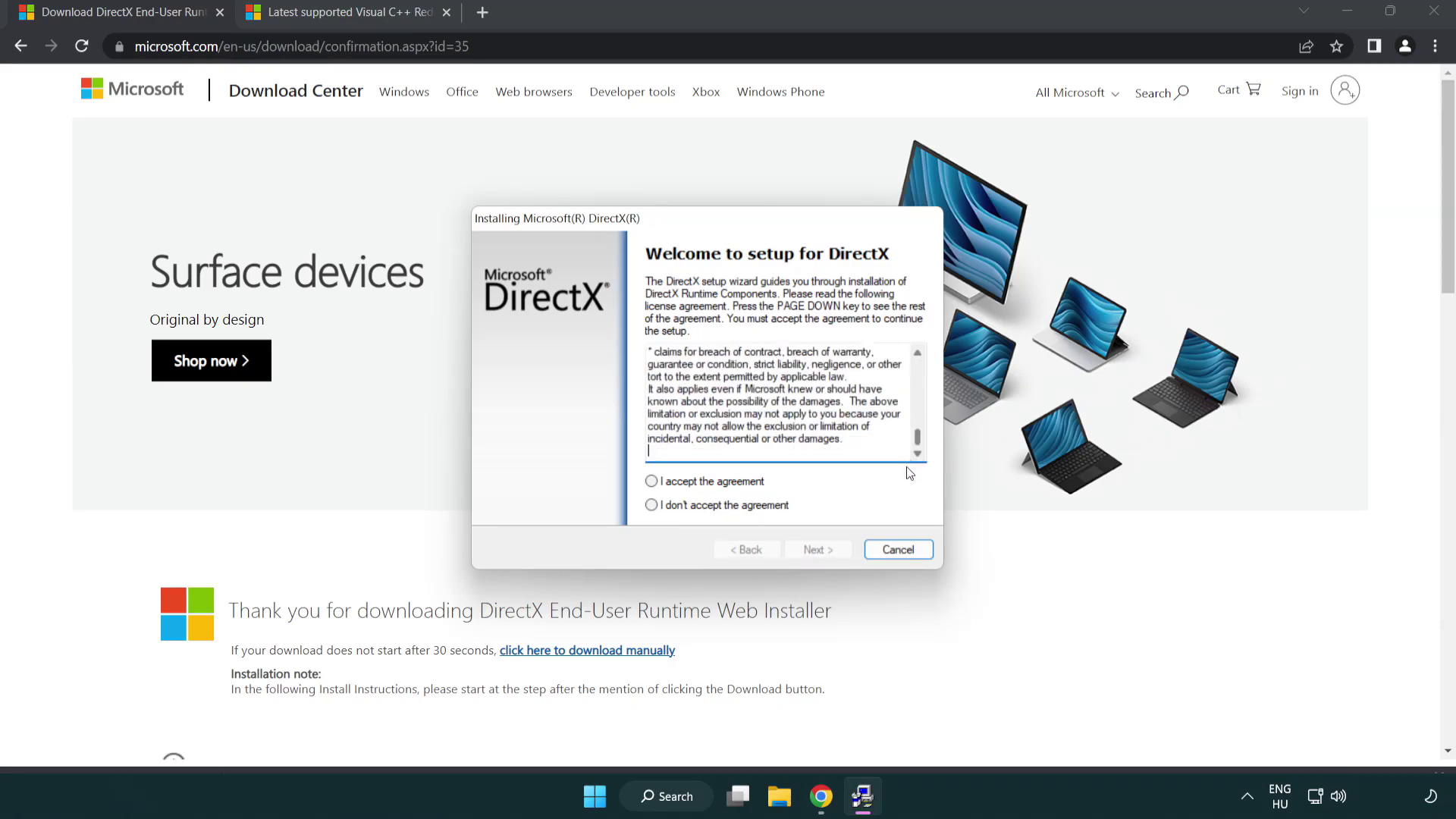
{"action": "left_click", "coordinate": [652, 482]}
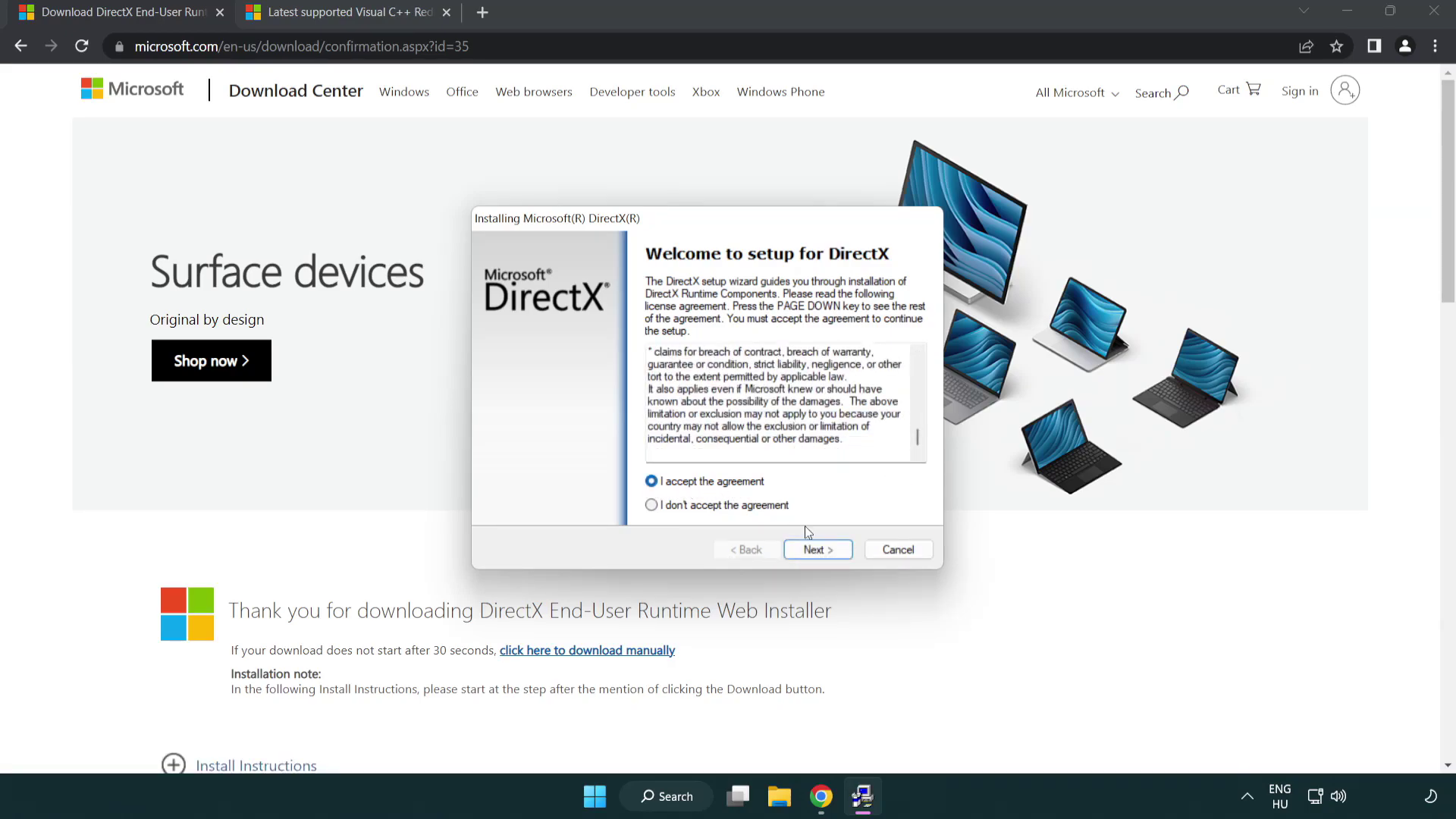
{"action": "left_click", "coordinate": [820, 552]}
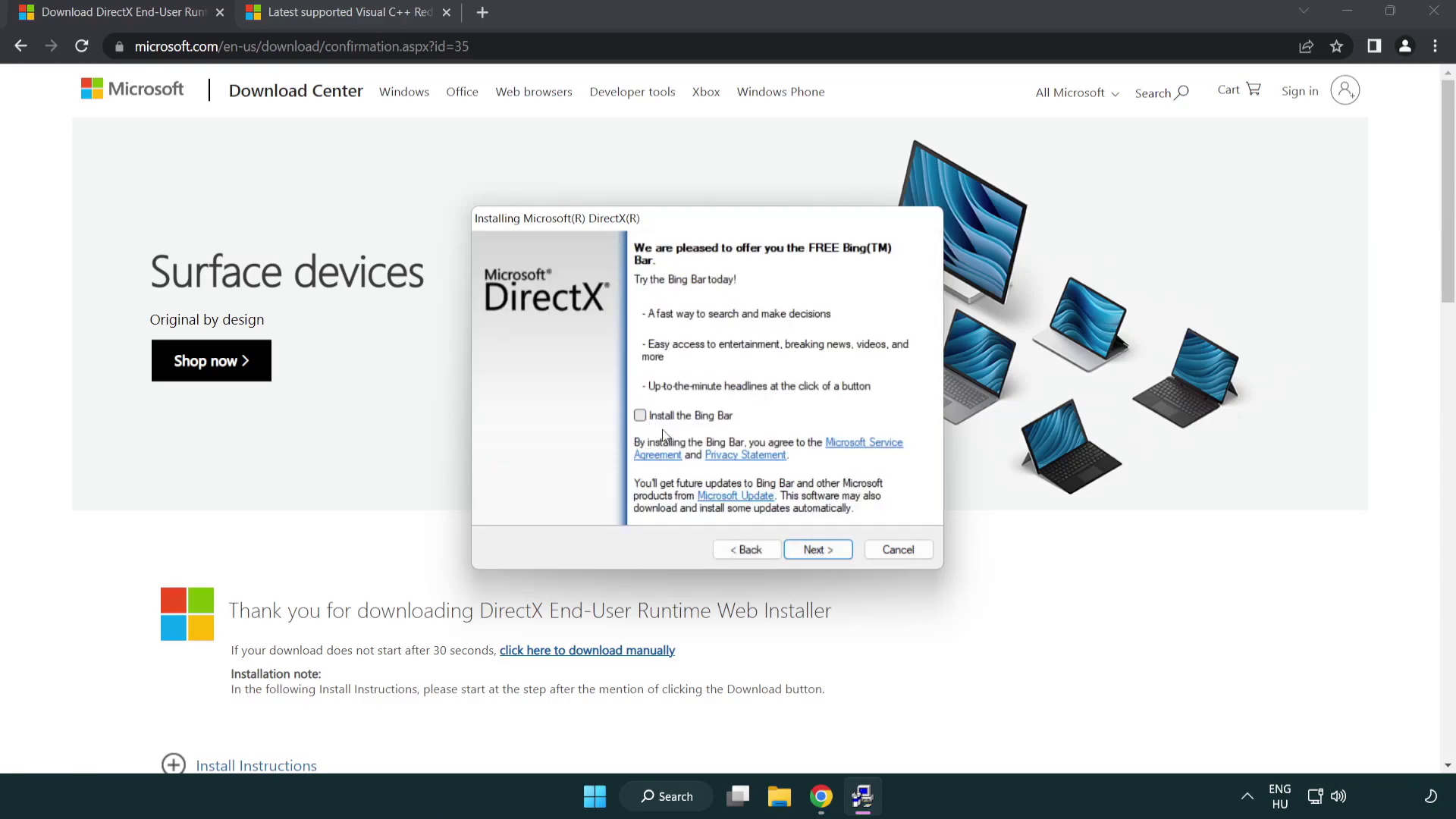
{"action": "left_click", "coordinate": [823, 550]}
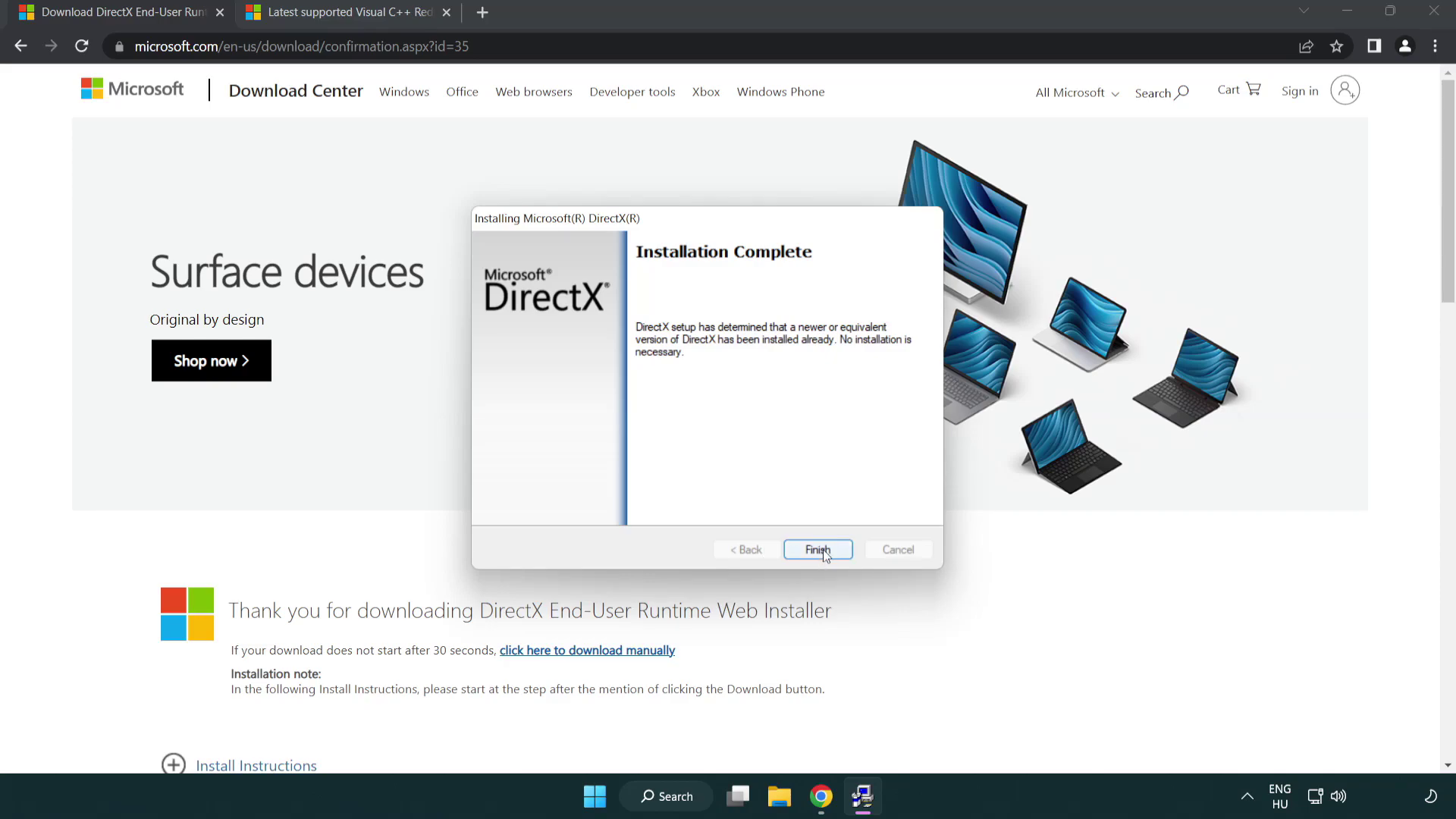
{"action": "left_click", "coordinate": [819, 550]}
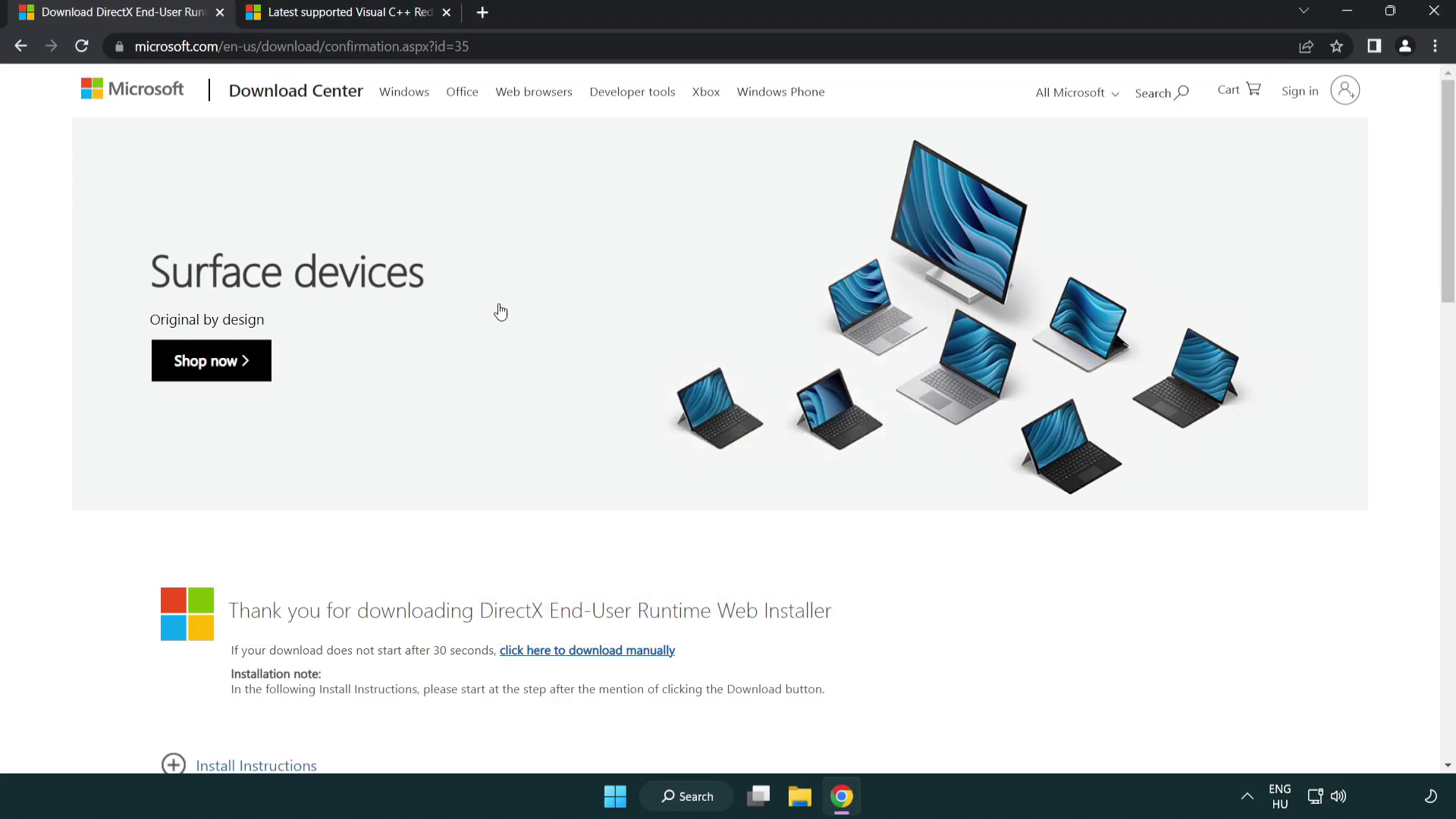
Close the DirectX tab, download the ARM64, x86 and x64 Visual C++ redistributables, and launch ARM64
{"action": "left_click", "coordinate": [220, 13]}
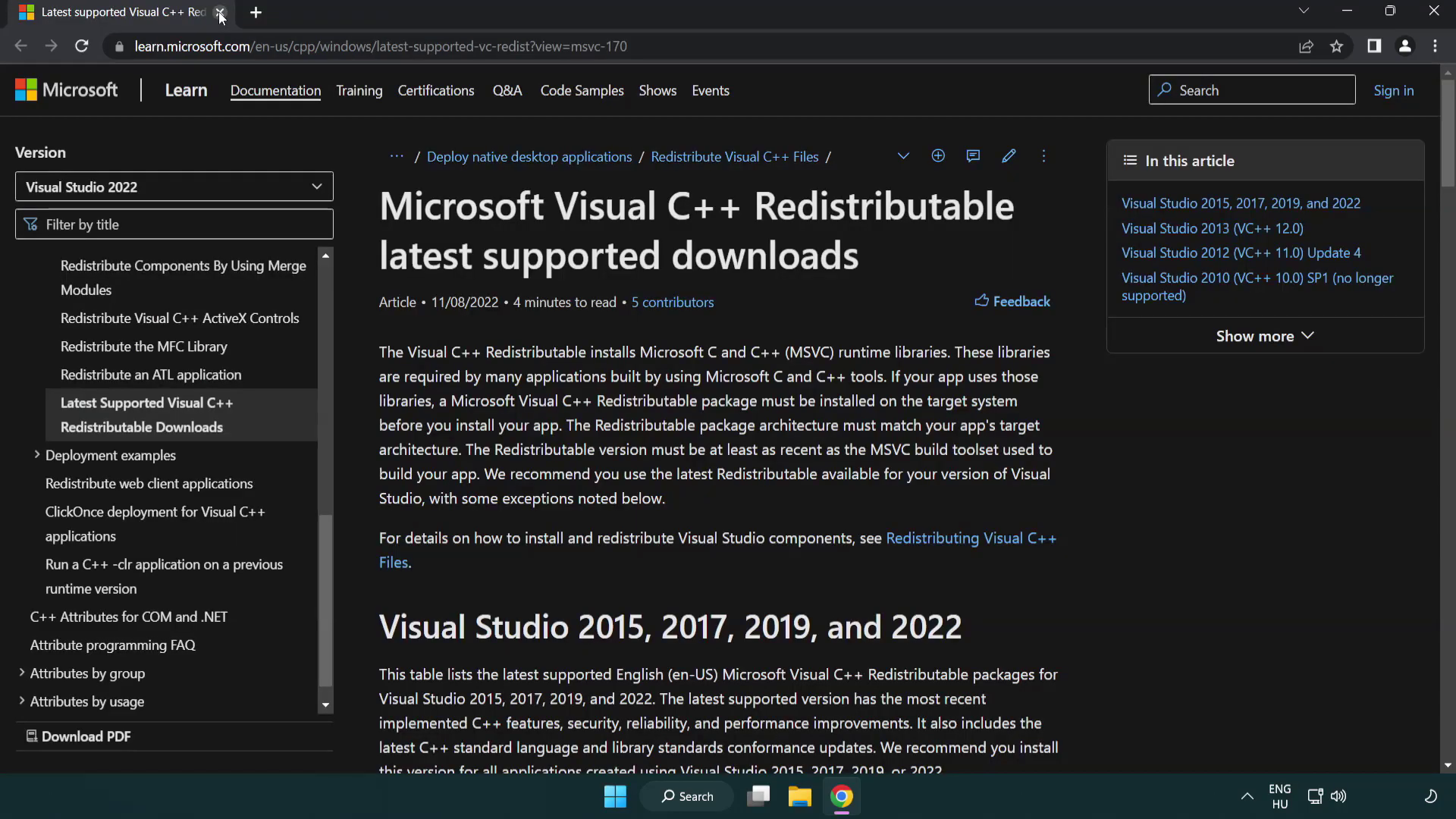
{"action": "left_click", "coordinate": [724, 48]}
{"action": "scroll", "coordinate": [751, 256], "scroll_direction": "down", "scroll_amount": 3}
{"action": "scroll", "coordinate": [751, 256], "scroll_direction": "down", "scroll_amount": 1}
{"action": "scroll", "coordinate": [706, 341], "scroll_direction": "down", "scroll_amount": 1}
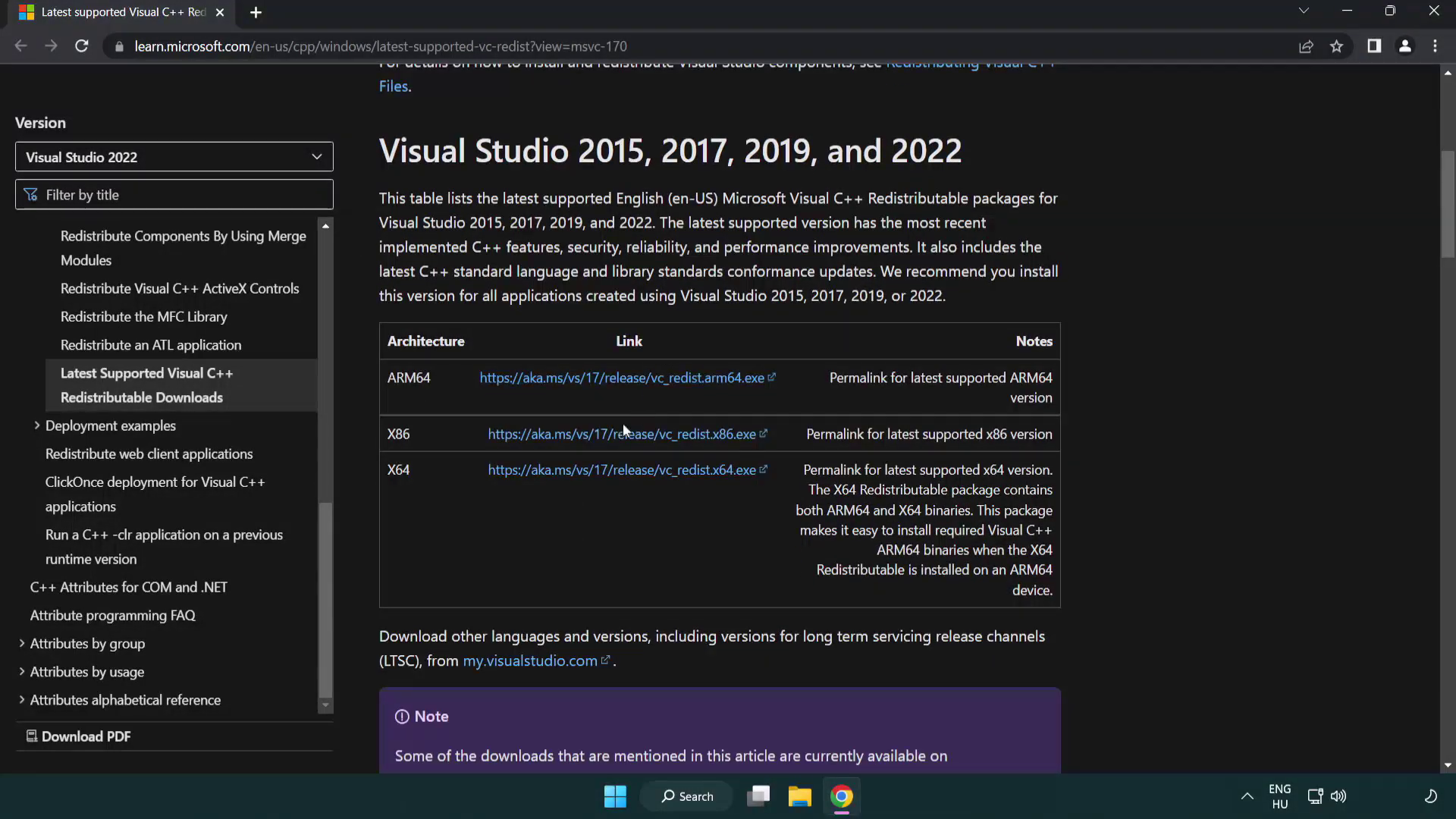
{"action": "left_click", "coordinate": [602, 434]}
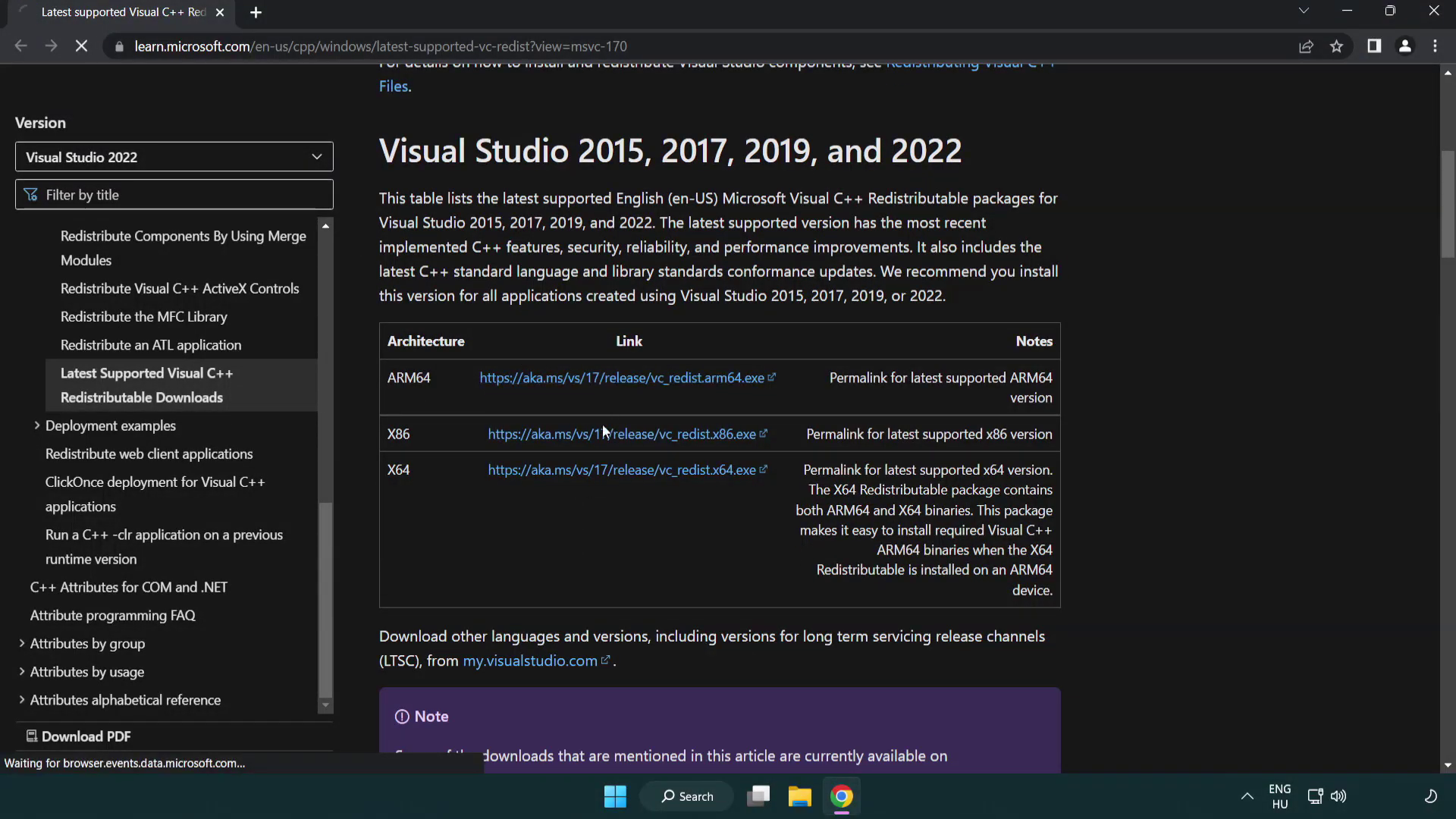
{"action": "left_click", "coordinate": [603, 436]}
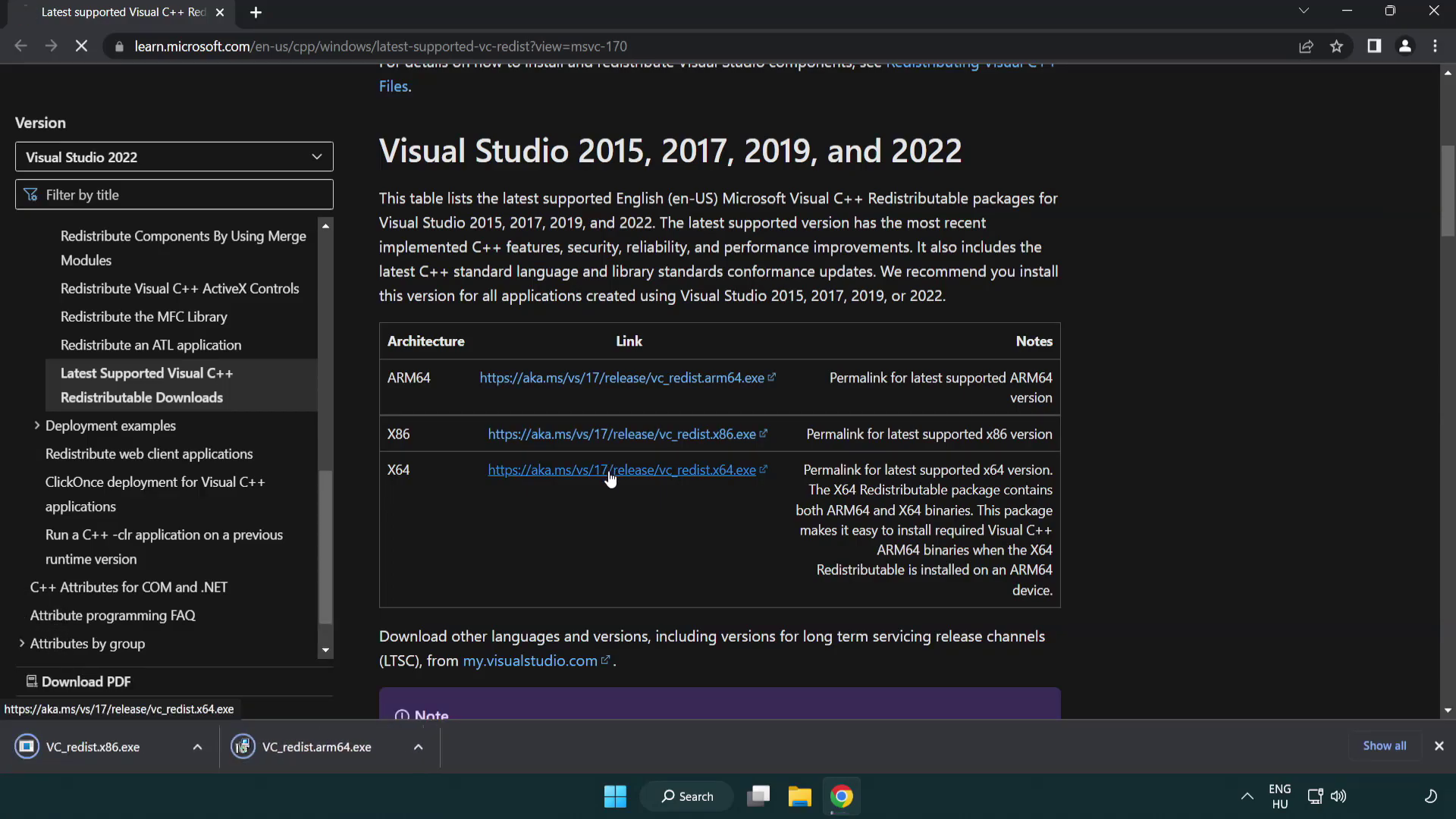
{"action": "left_click", "coordinate": [608, 473]}
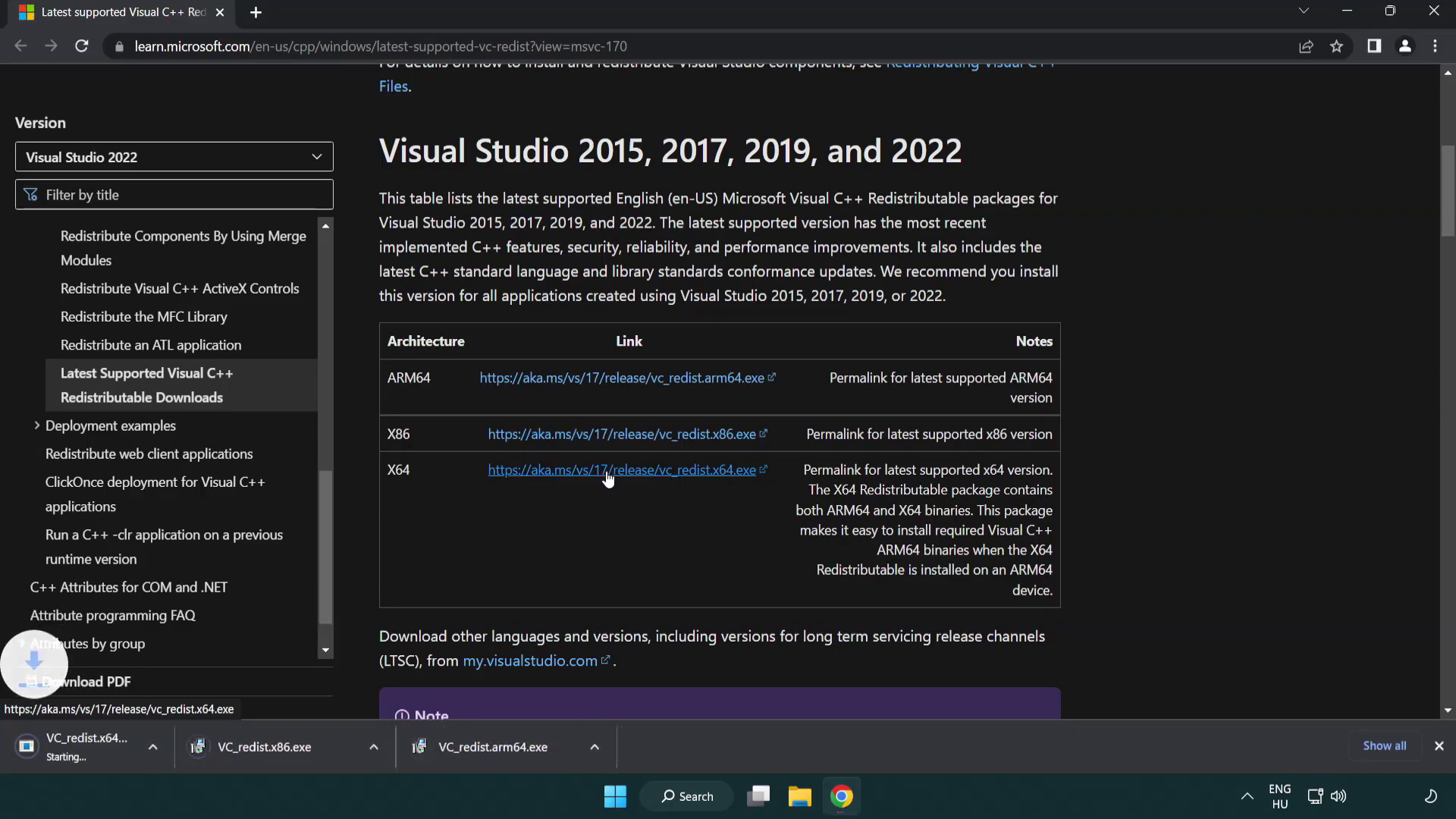
{"action": "left_click", "coordinate": [557, 758]}
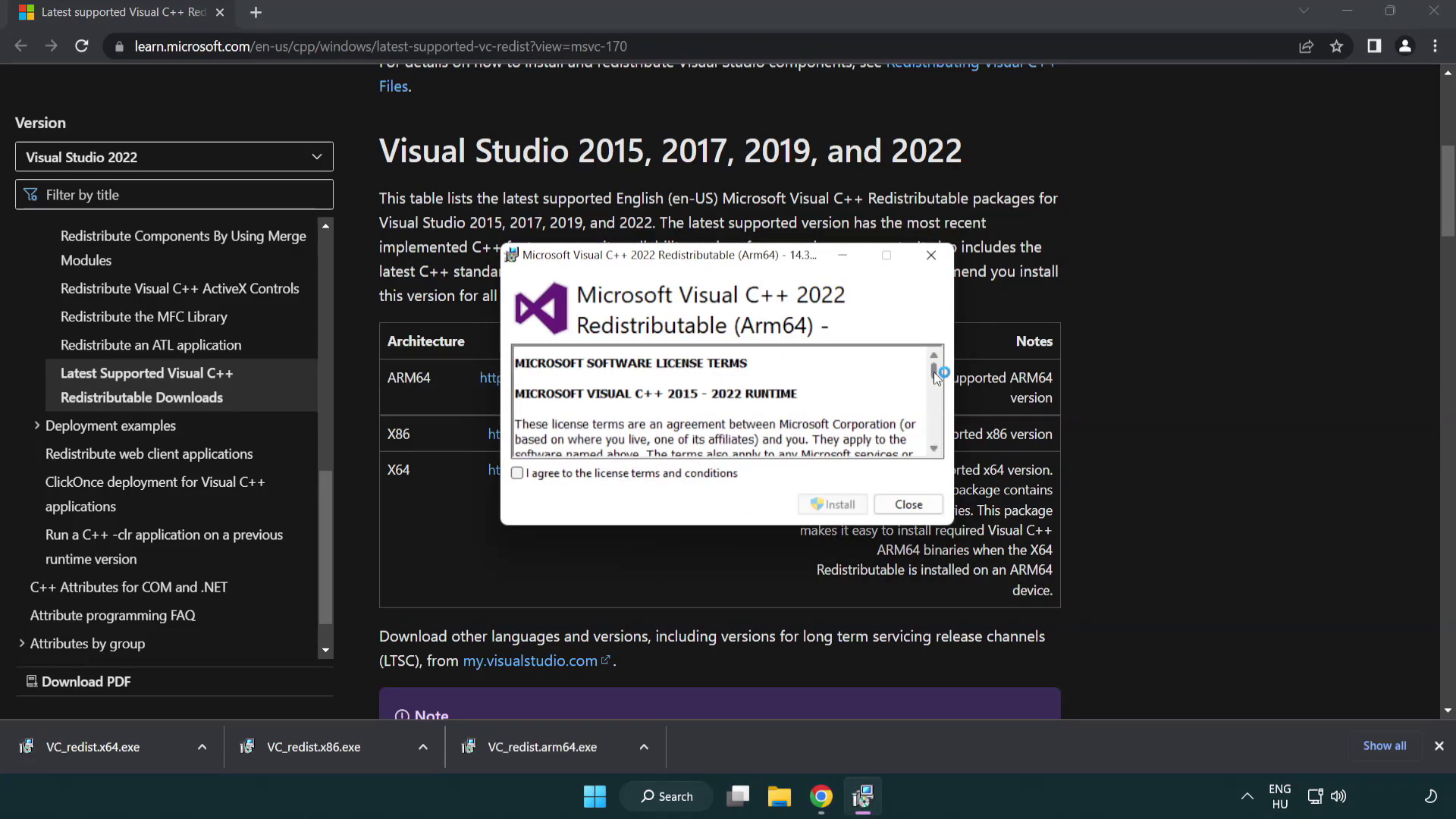
Agree to the licence and try installing the ARM64 redistributable, dismissing its failure message
{"action": "left_click_drag", "start_coordinate": [935, 371], "coordinate": [934, 438]}
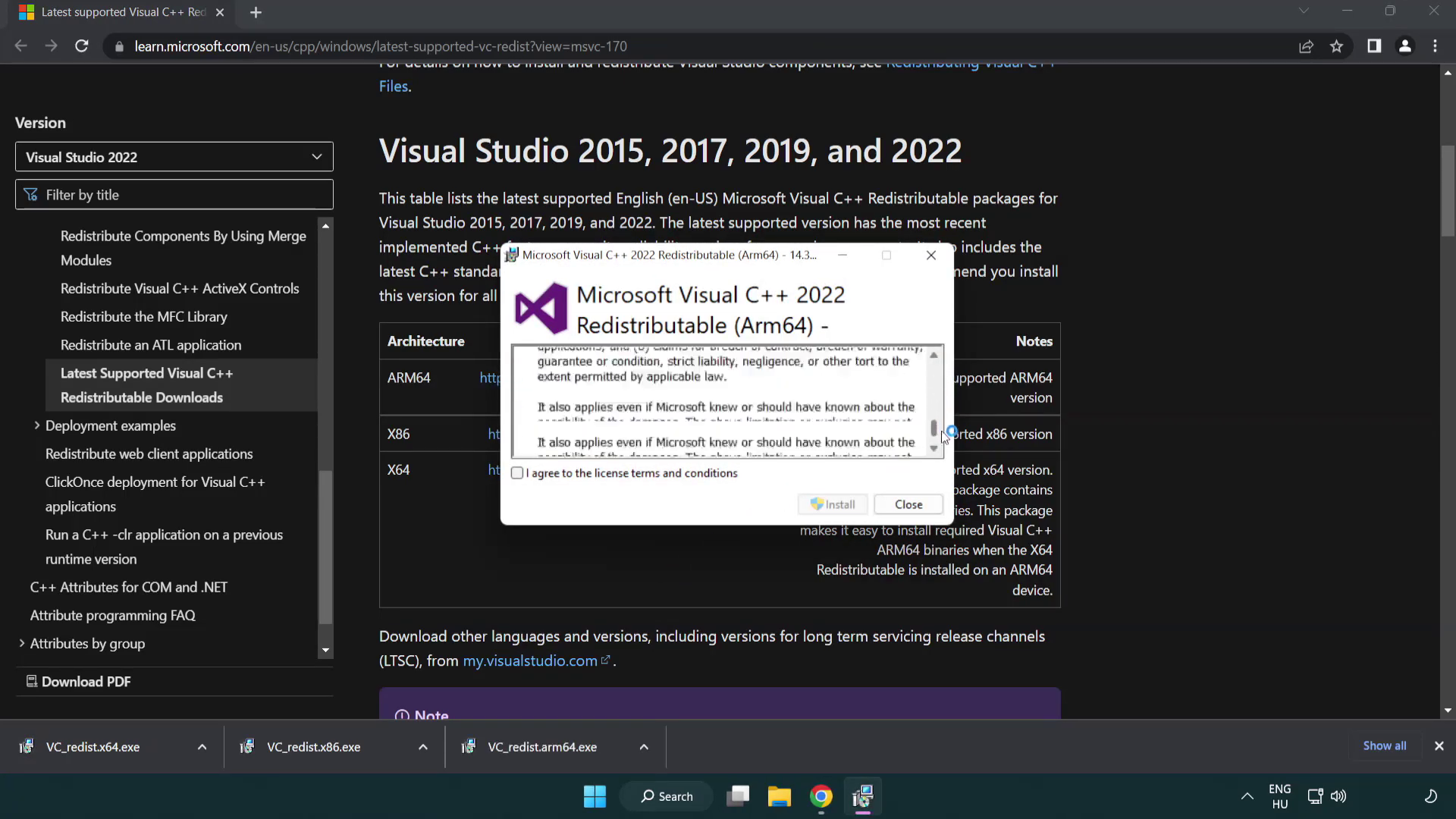
{"action": "left_click", "coordinate": [520, 473]}
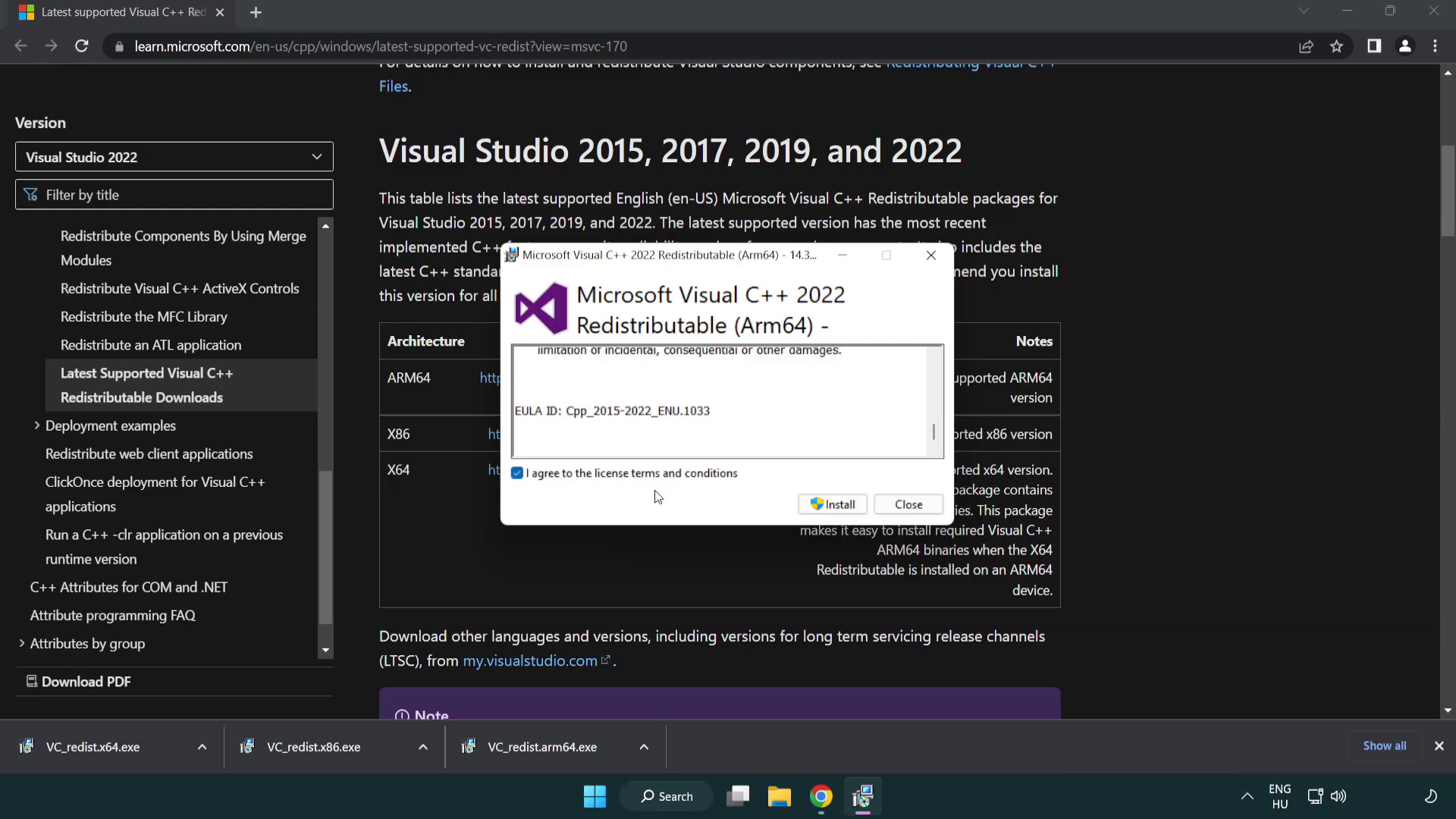
{"action": "left_click", "coordinate": [812, 504]}
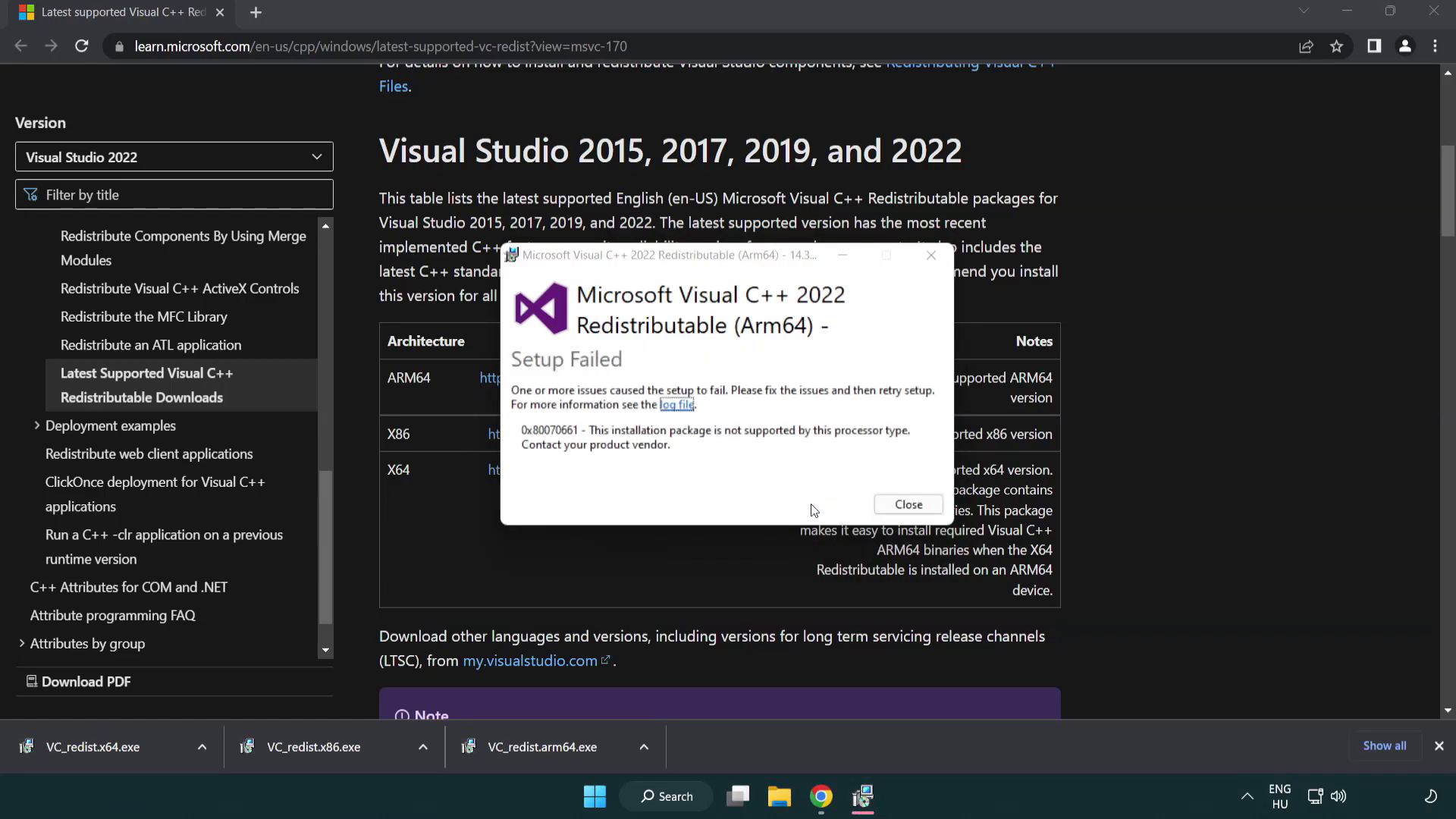
{"action": "left_click", "coordinate": [910, 505]}
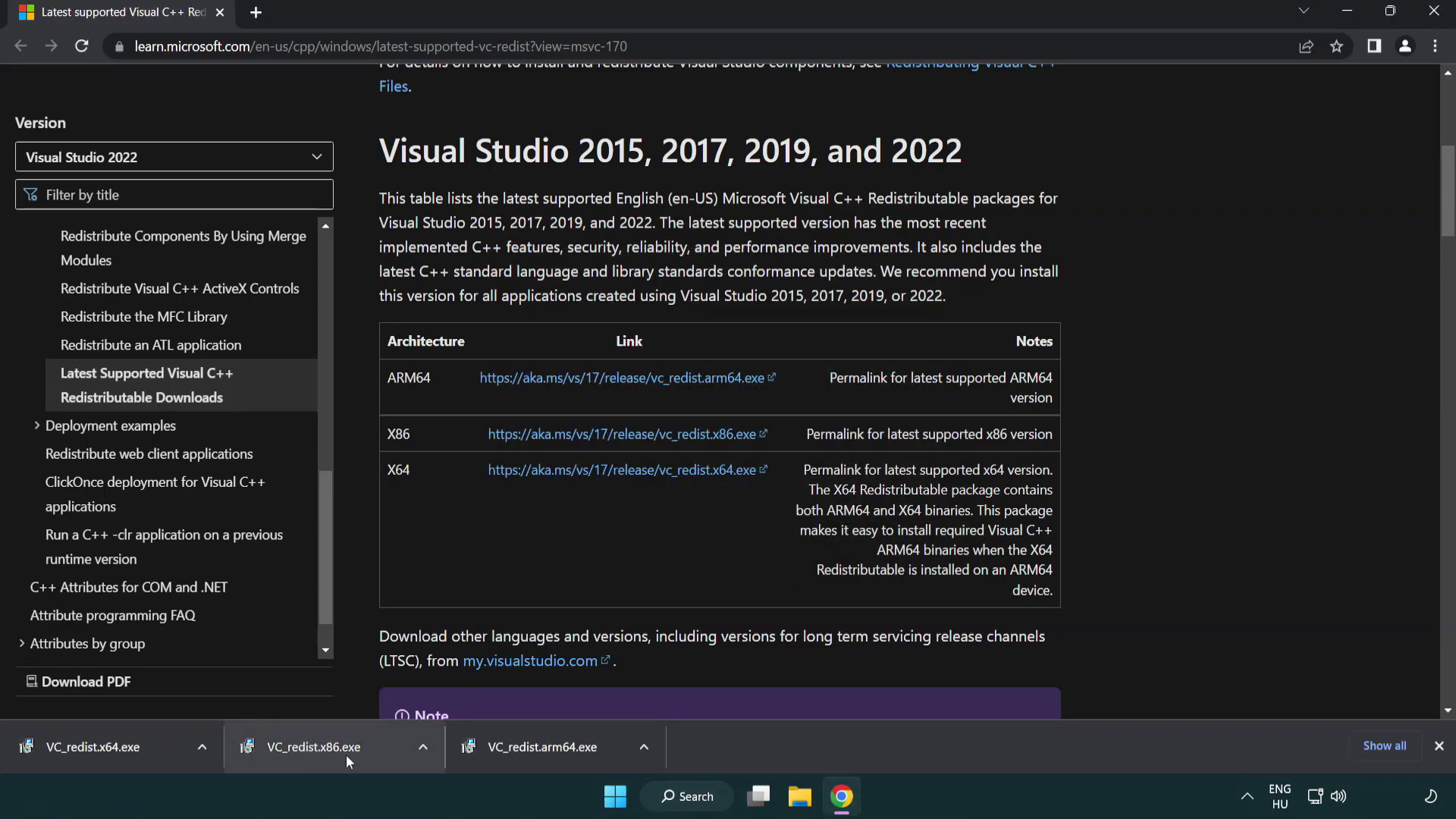
Install the x86 and x64 Visual C++ redistributables, closing each without restarting
{"action": "left_click", "coordinate": [327, 755]}
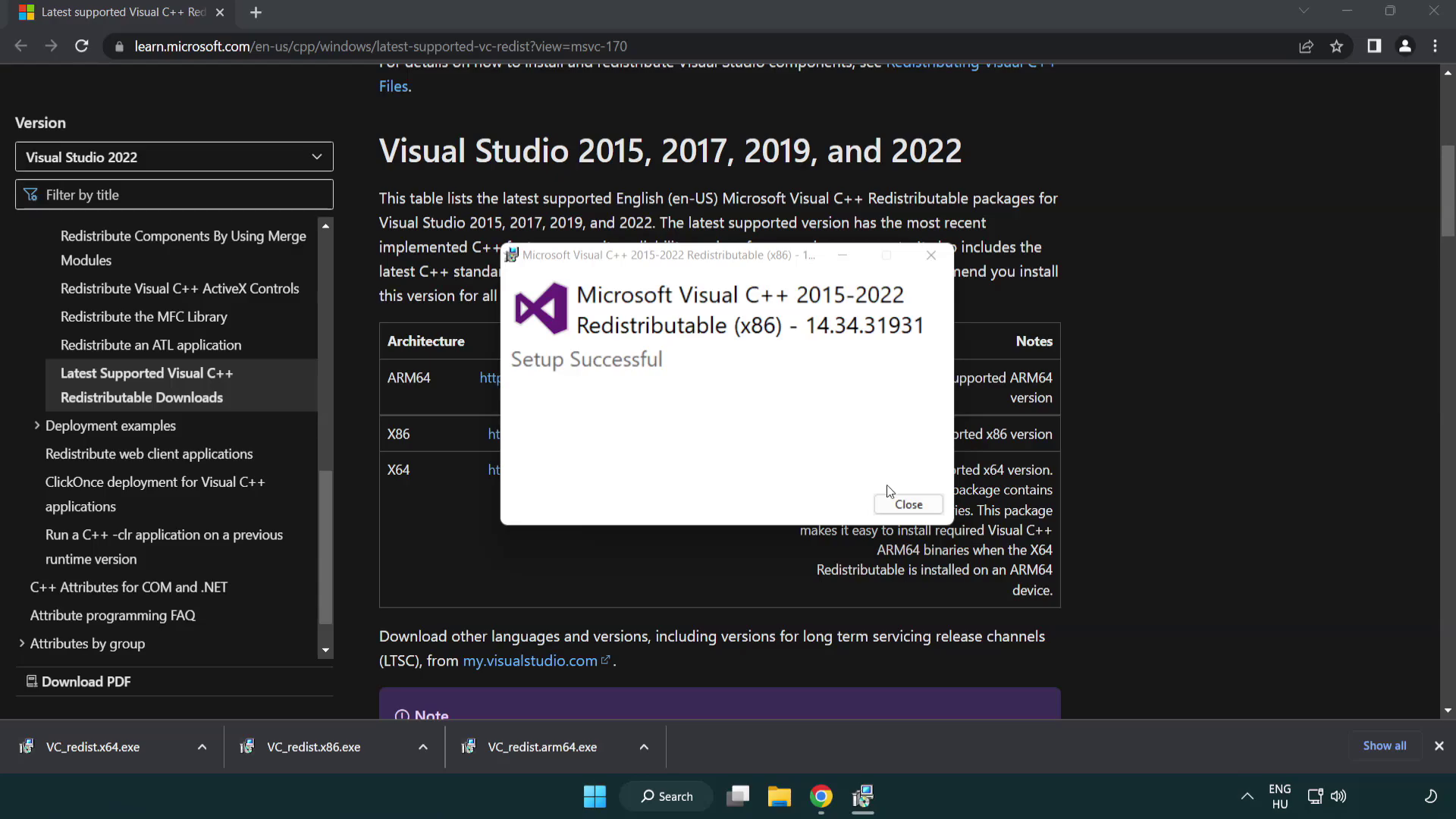
{"action": "left_click", "coordinate": [910, 504]}
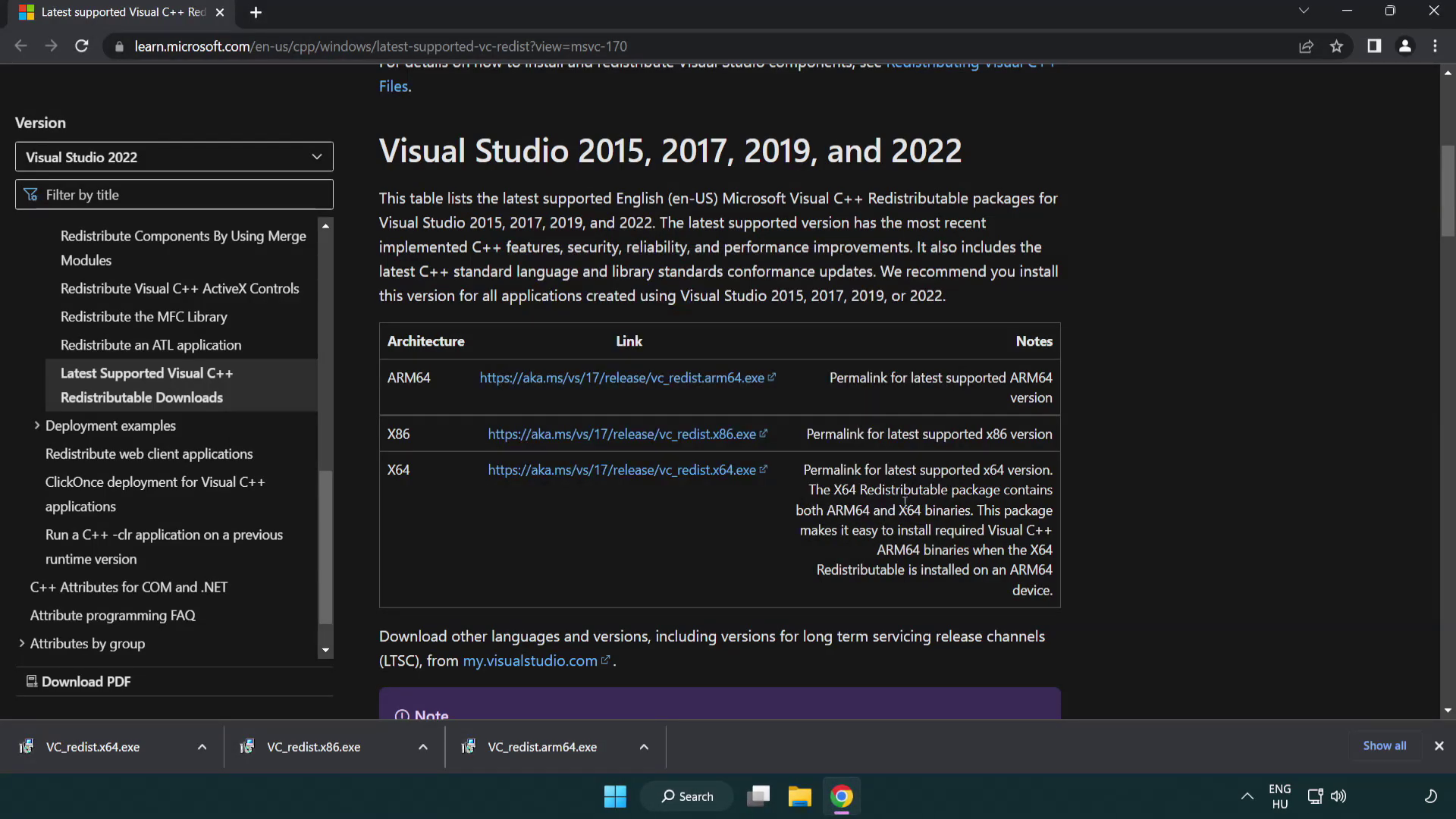
{"action": "left_click", "coordinate": [109, 745]}
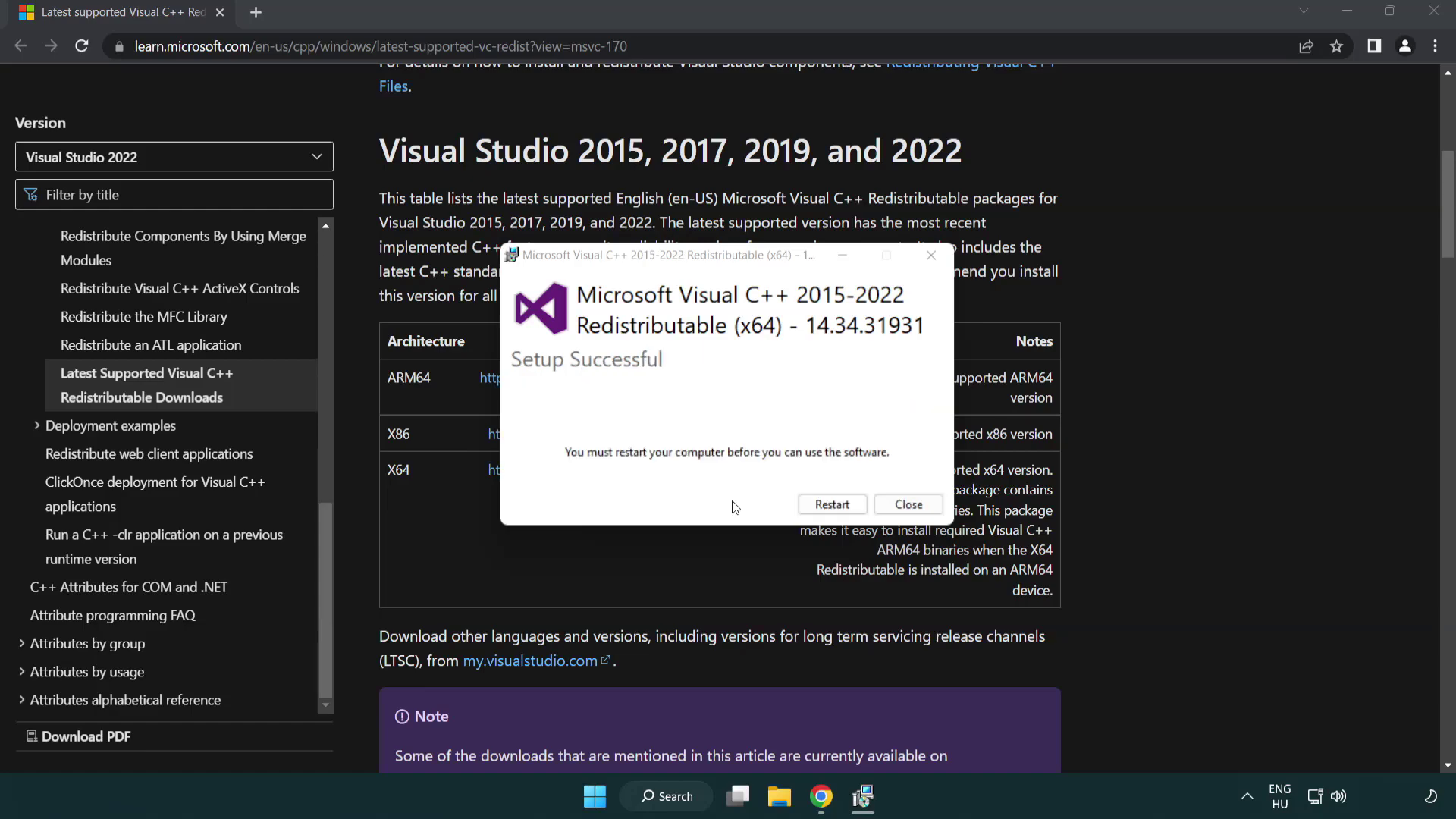
{"action": "left_click", "coordinate": [909, 504]}
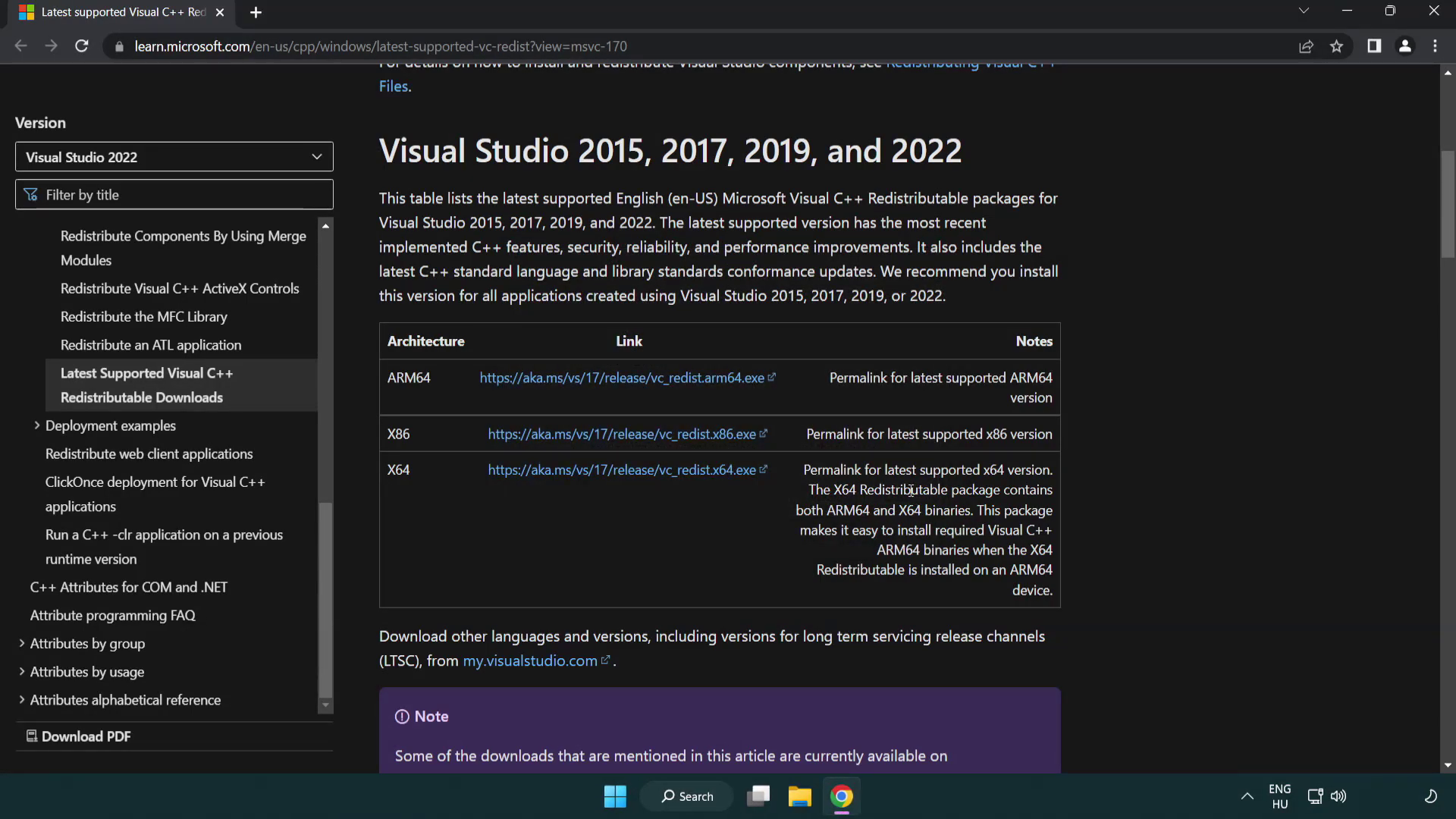
Close Chrome, search for cmd, and run Command Prompt as administrator
{"action": "left_click", "coordinate": [1435, 13]}
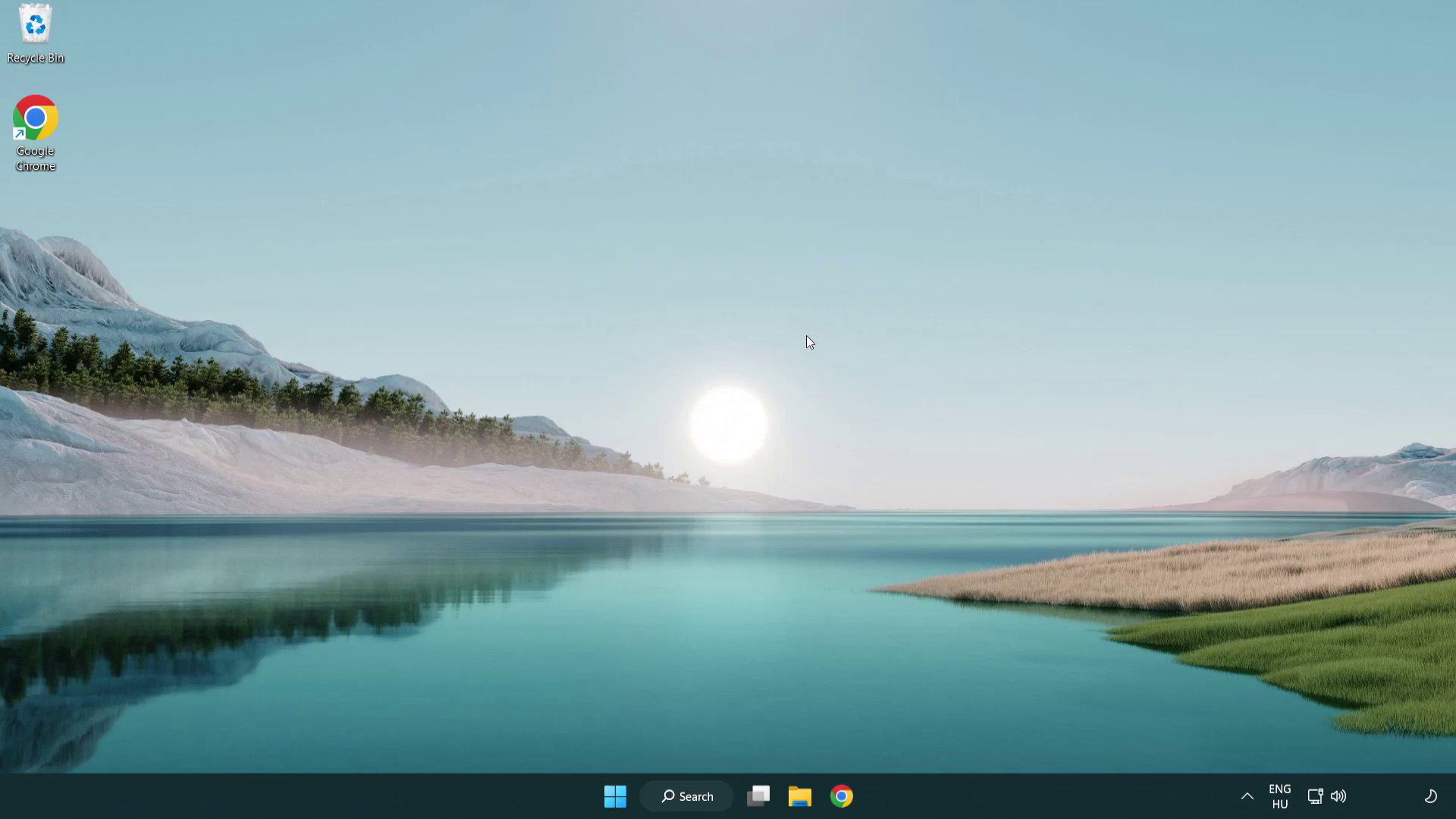
{"action": "left_click", "coordinate": [679, 803]}
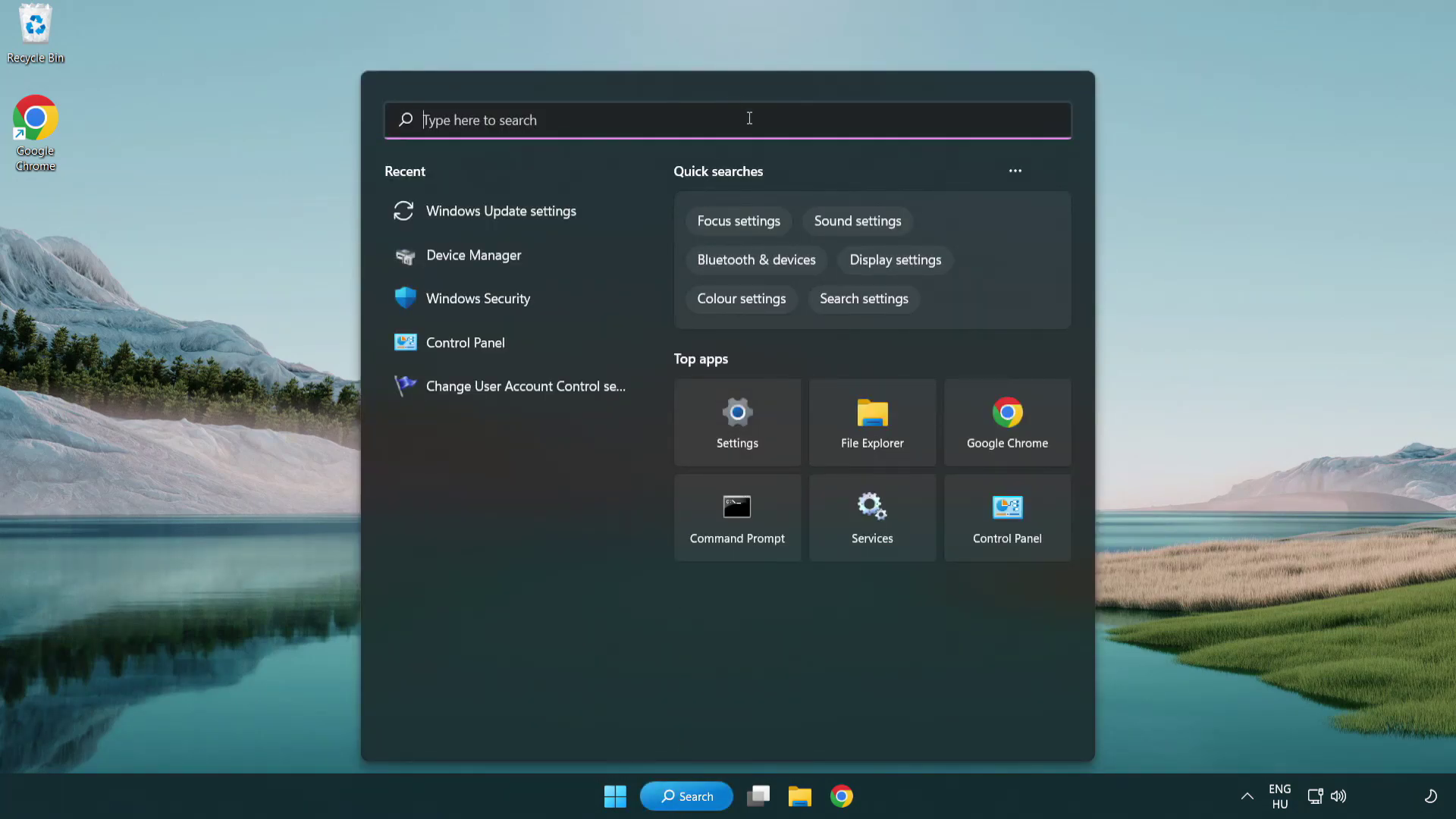
{"action": "type", "text": "cmd"}
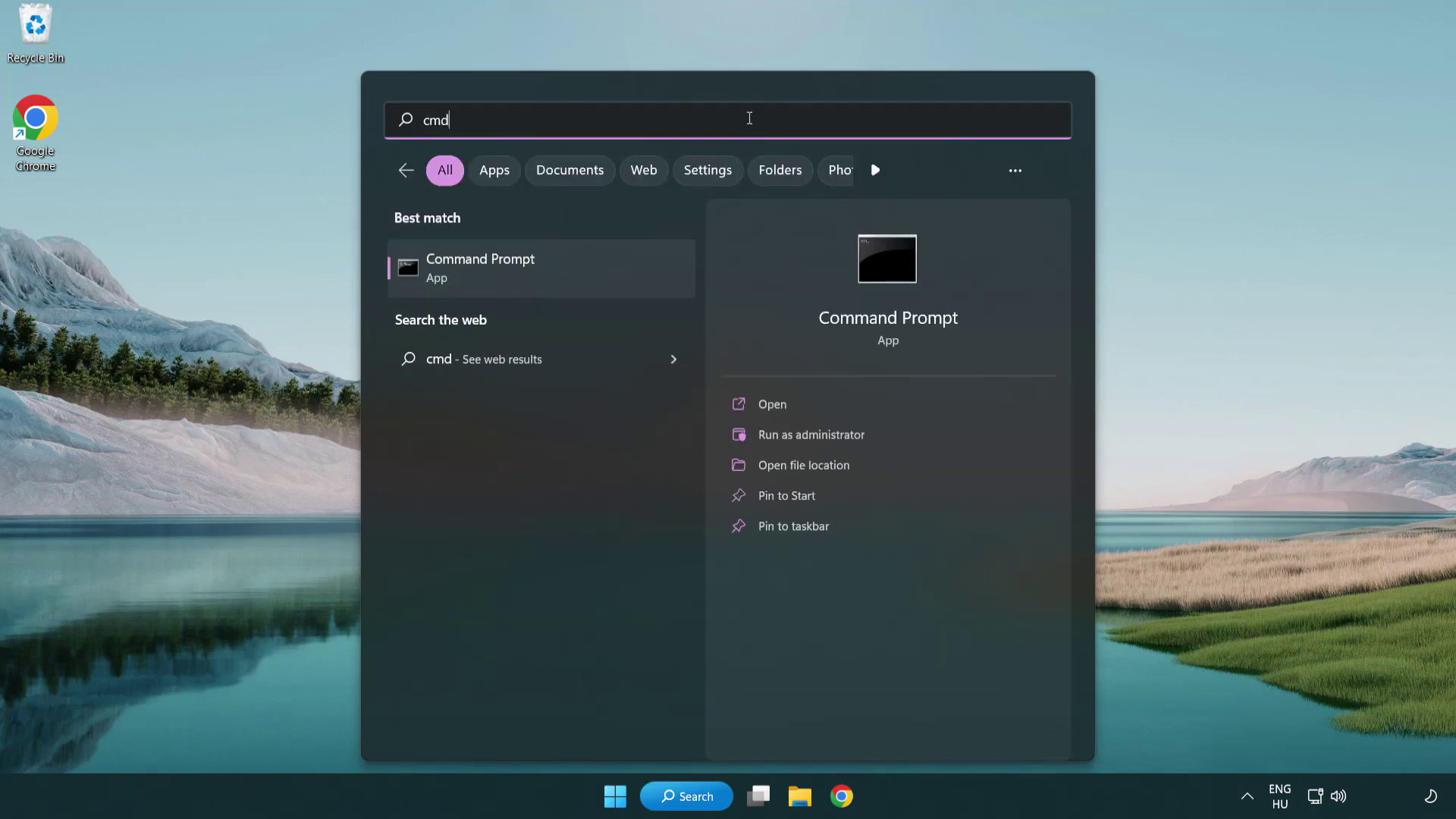
{"action": "right_click", "coordinate": [557, 272]}
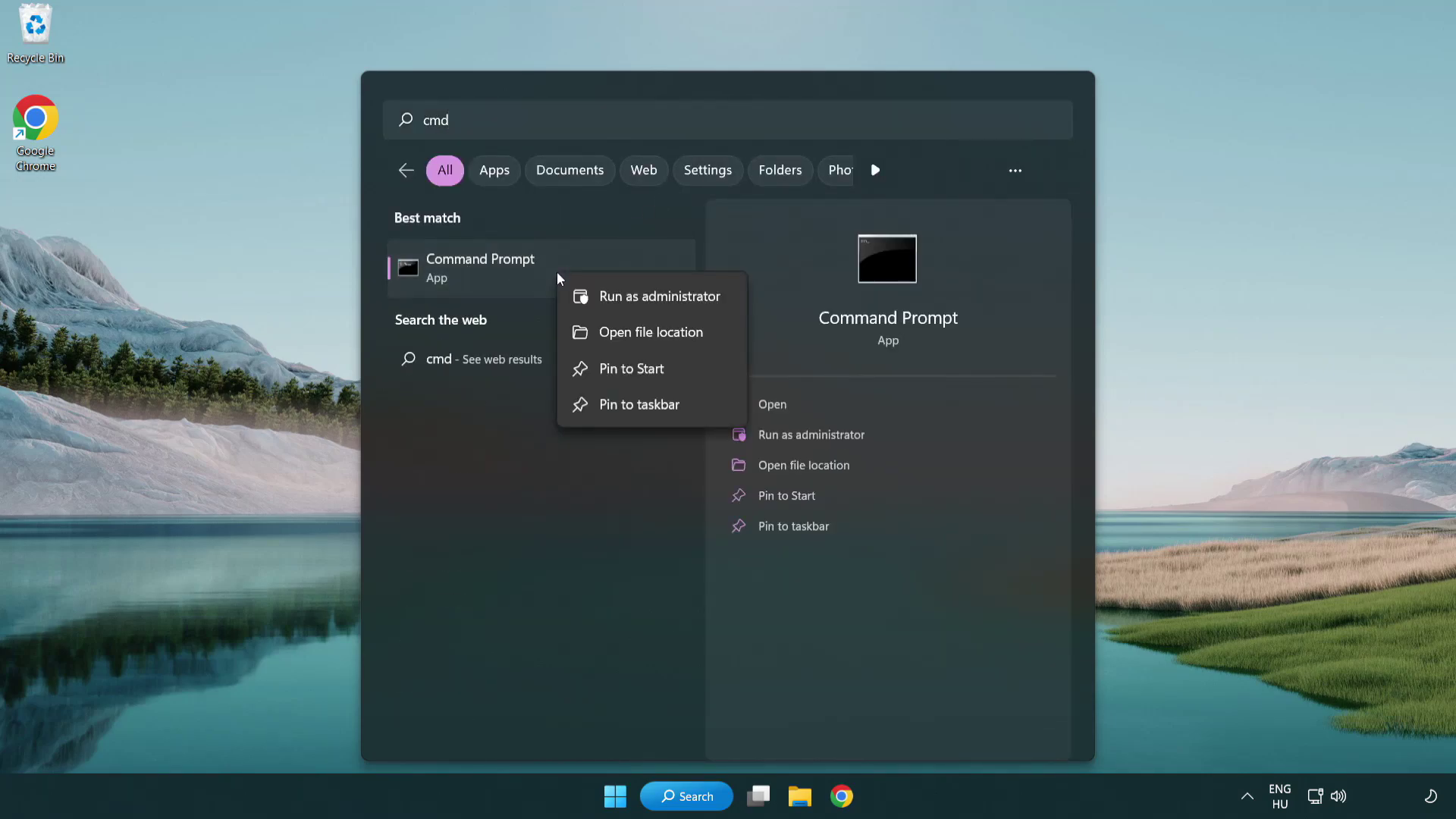
{"action": "left_click", "coordinate": [656, 299]}
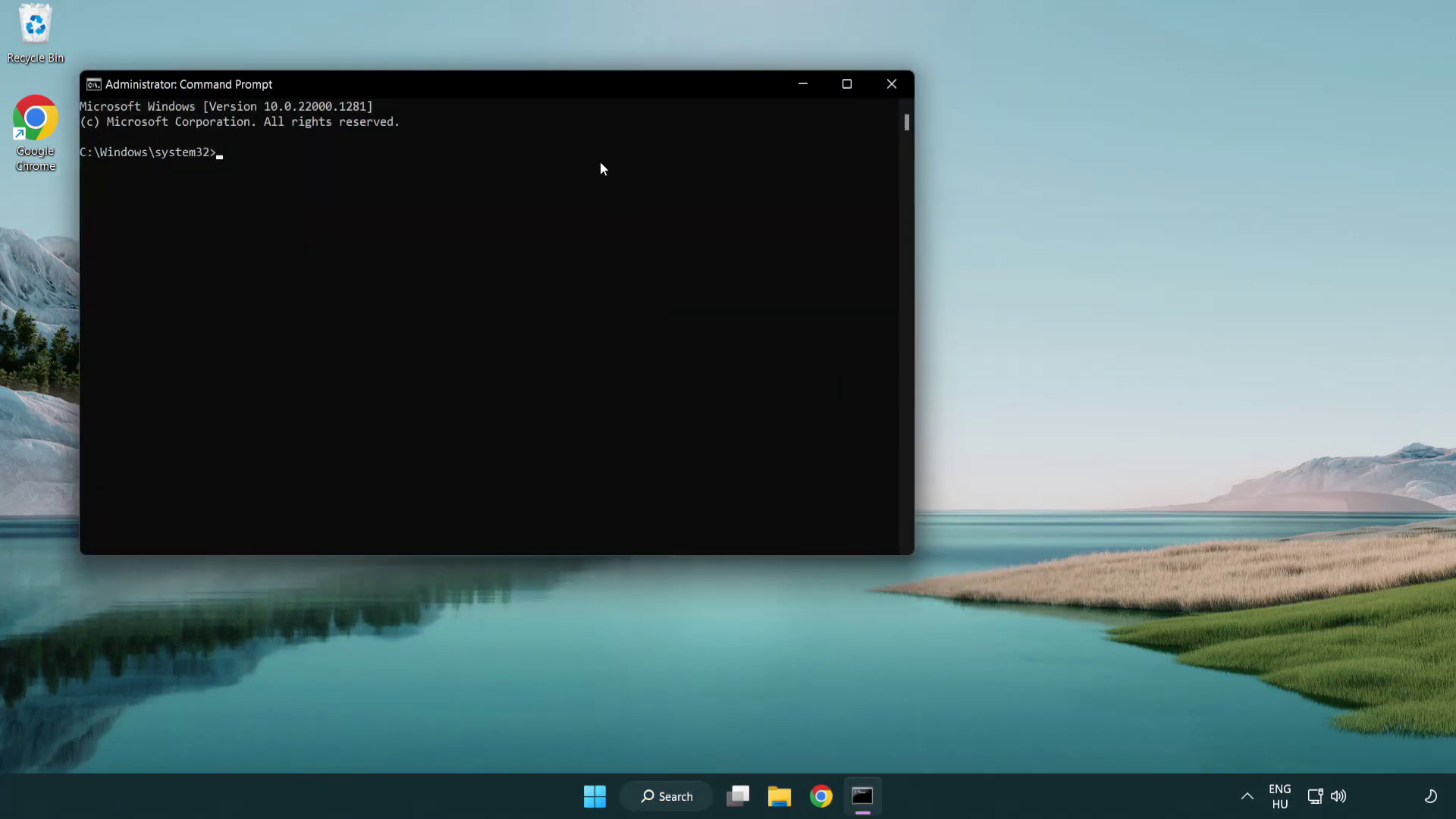
Run sfc /scannow in the centred Command Prompt until verification reaches 100%
{"action": "left_click_drag", "start_coordinate": [519, 84], "coordinate": [733, 149]}
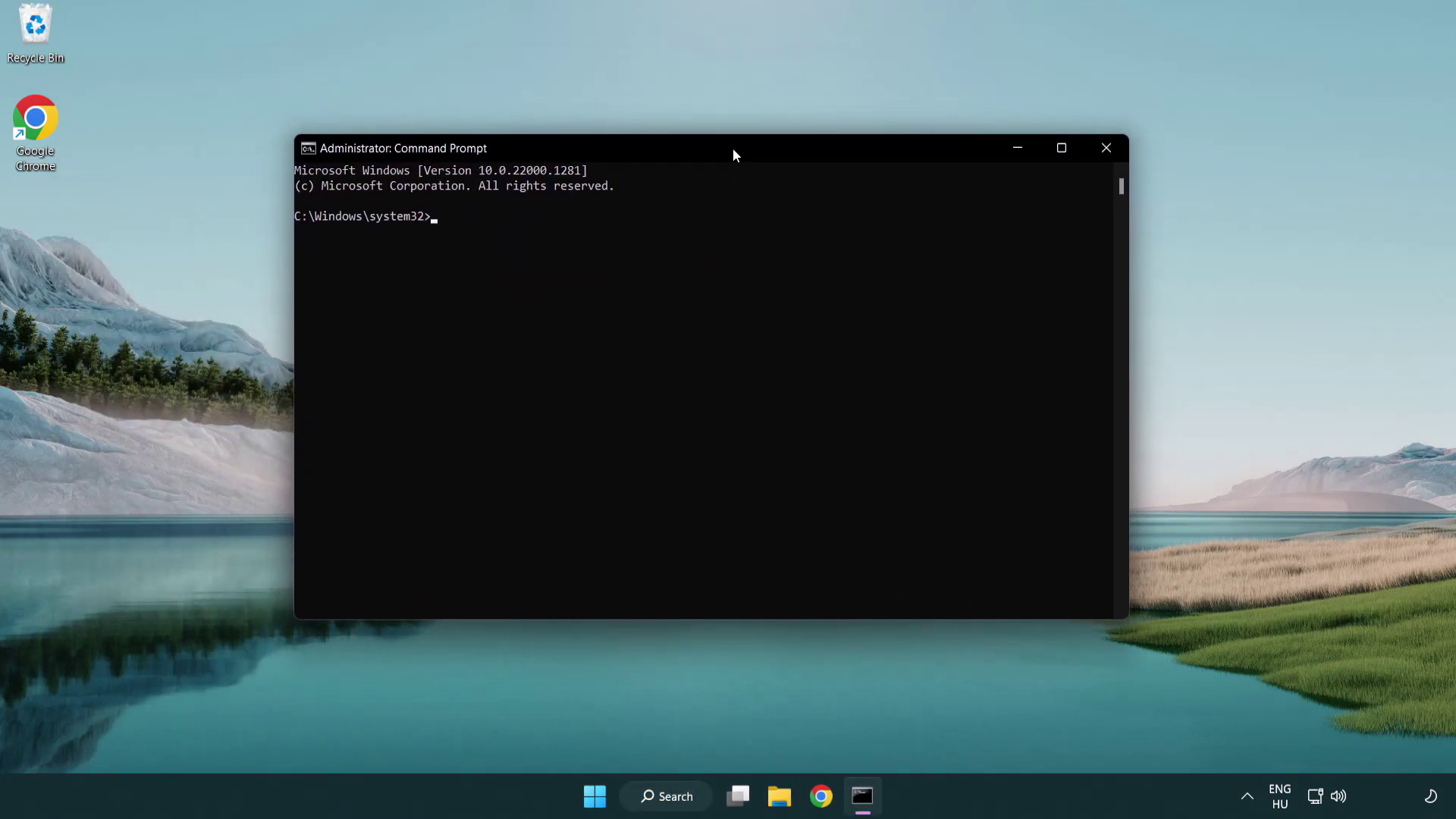
{"action": "type", "text": "sfc /sc"}
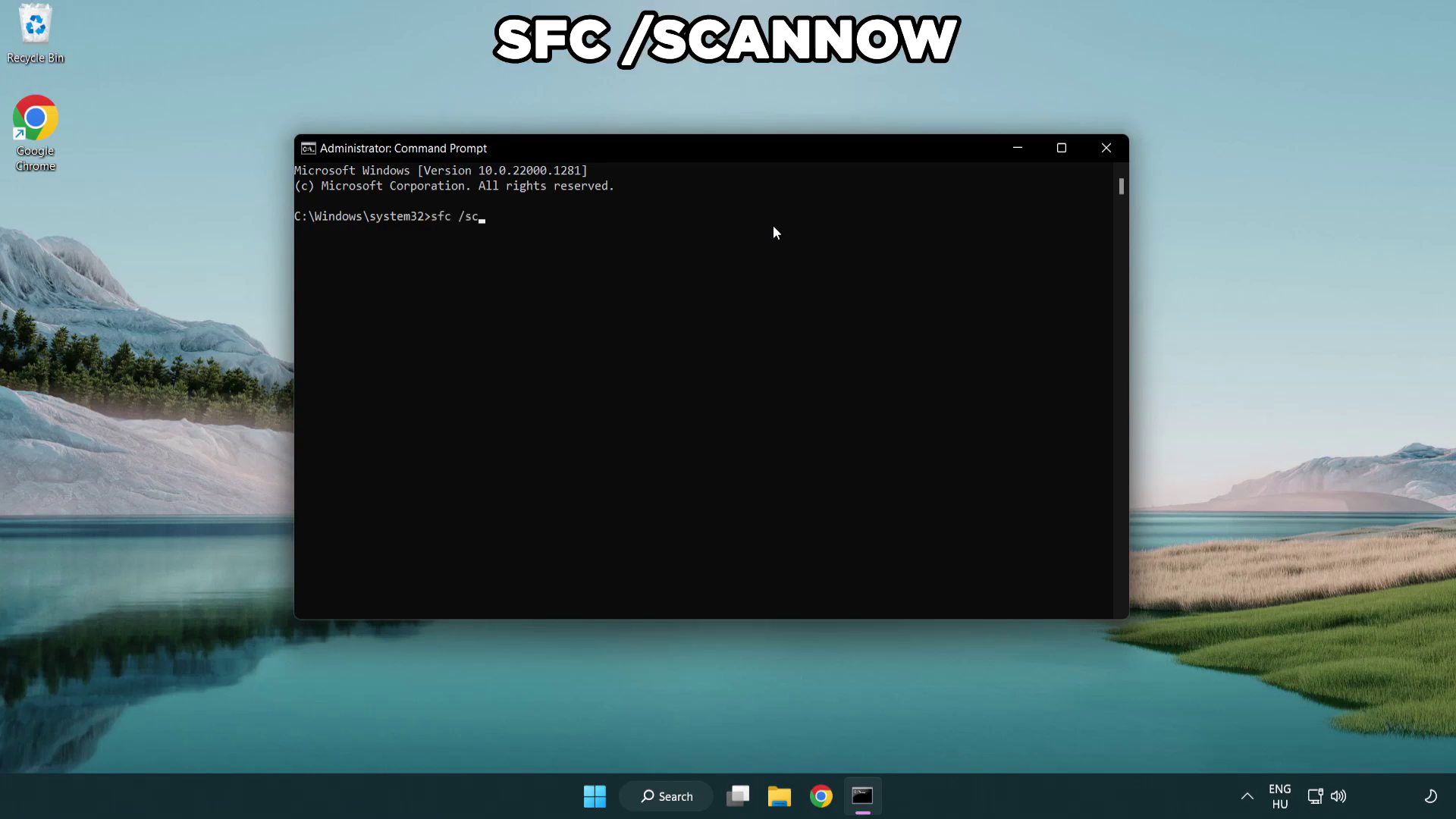
{"action": "type", "text": "annow"}
{"action": "key", "text": "Return"}
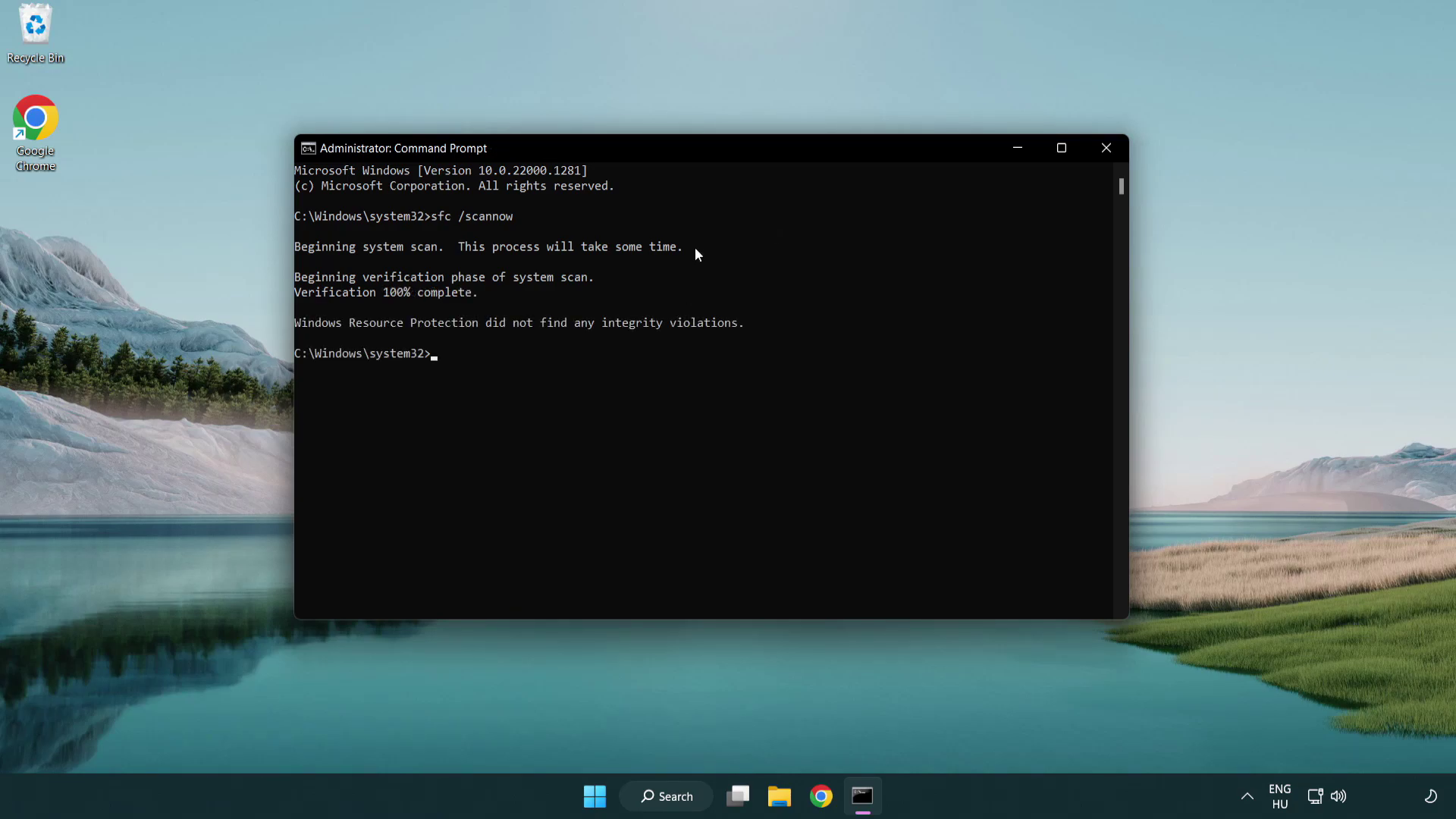
Close Command Prompt and bring up the Start menu power options showing Restart
{"action": "left_click", "coordinate": [1105, 148]}
{"action": "left_click", "coordinate": [614, 797]}
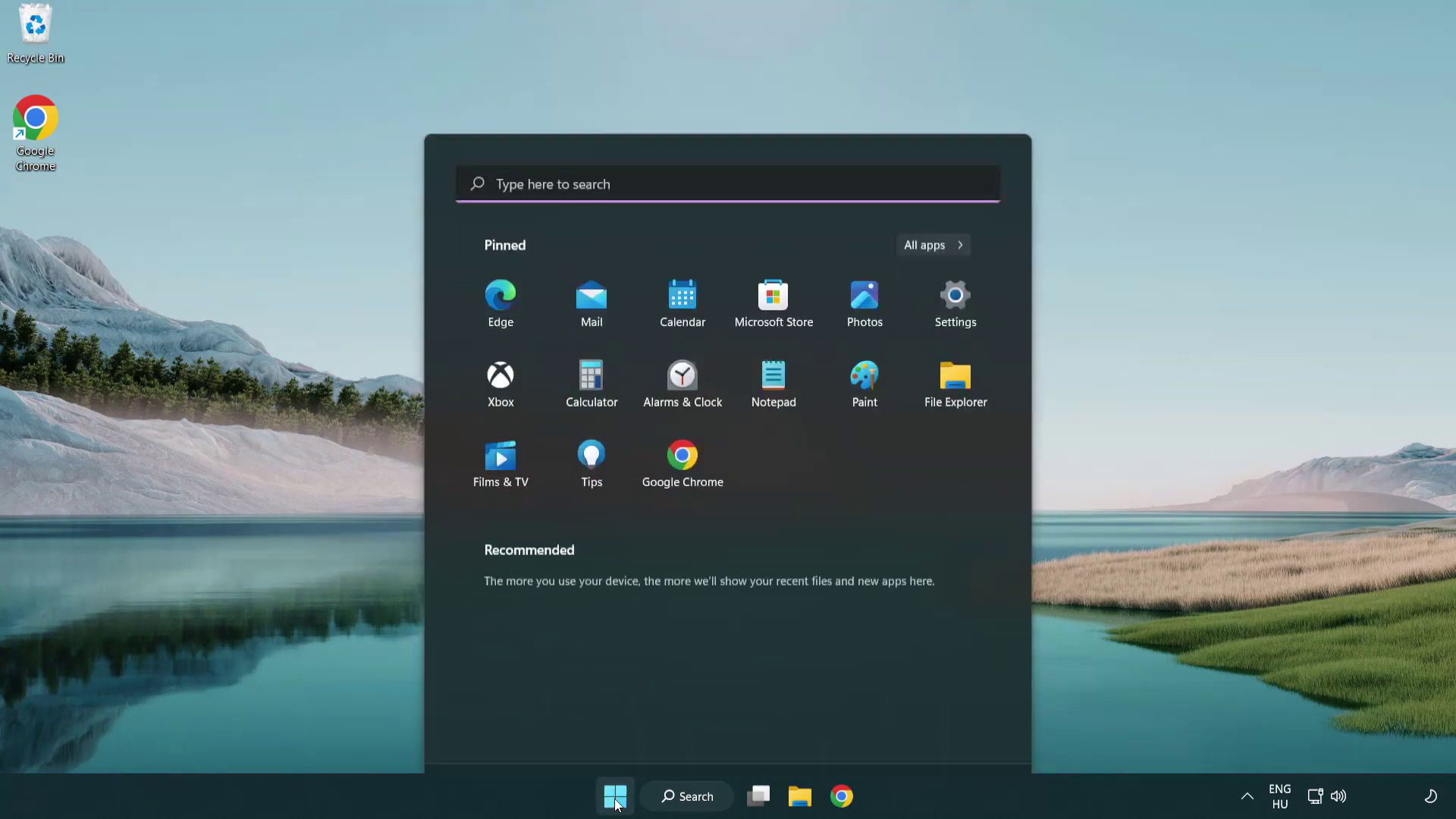
{"action": "left_click", "coordinate": [967, 729]}
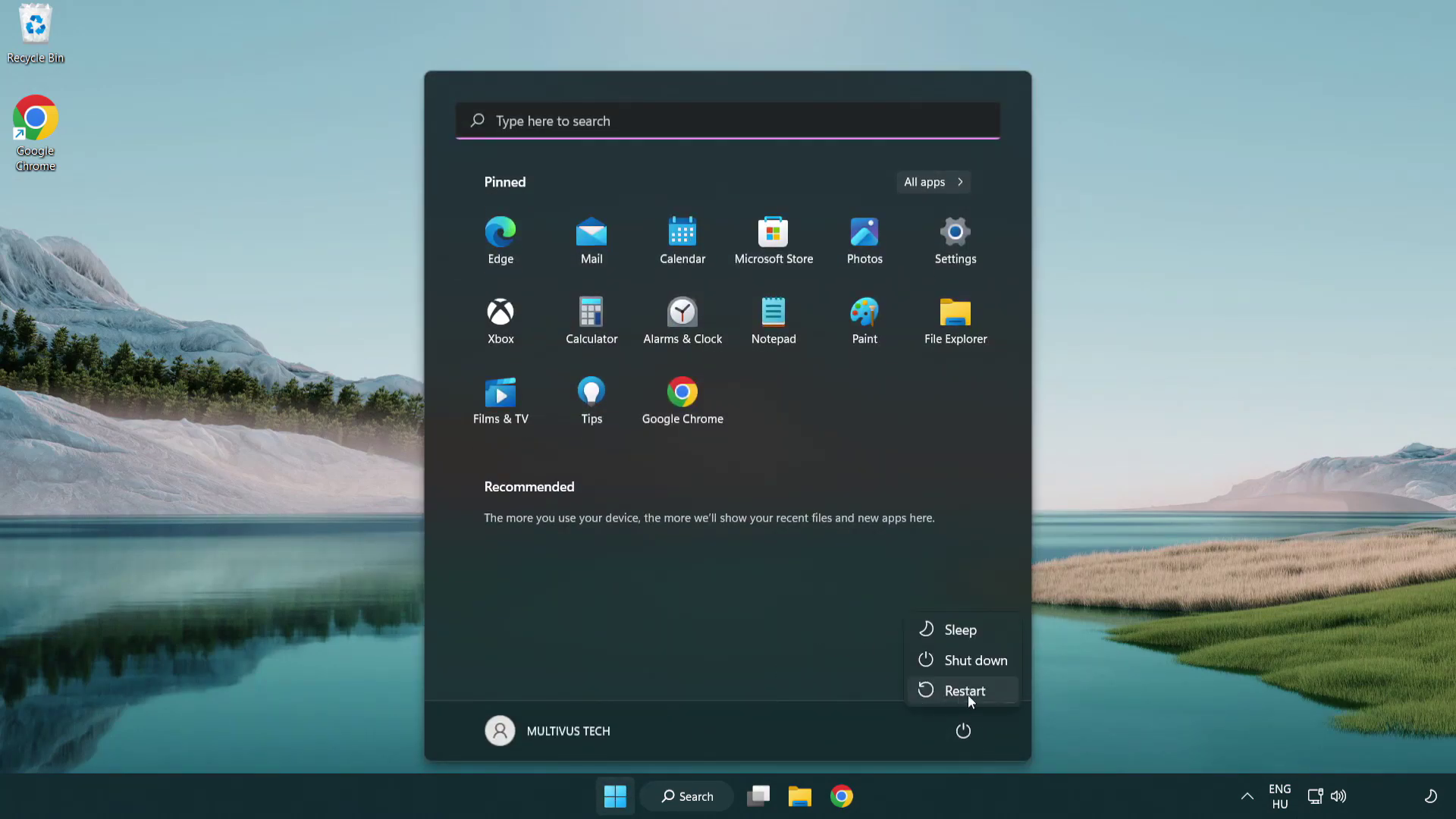